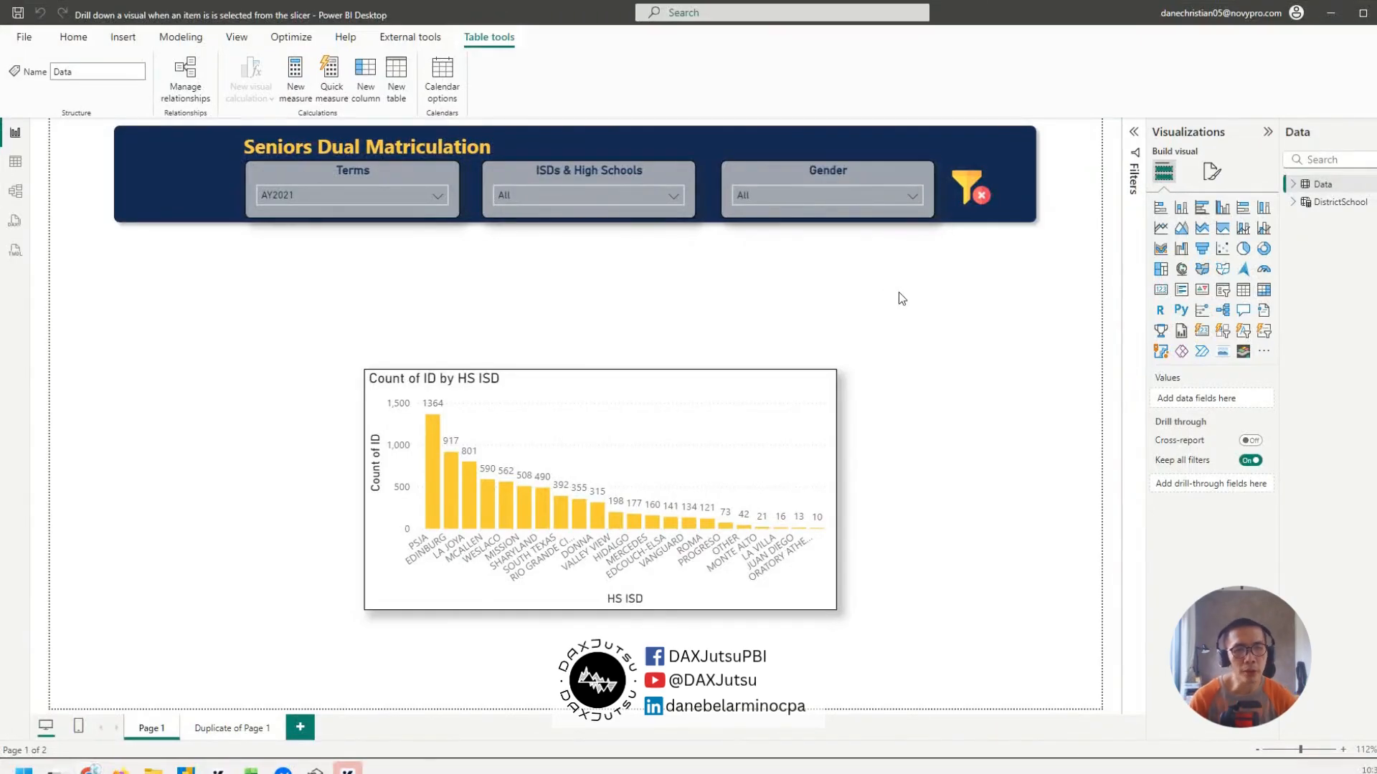
- Move the Count of ID by HS ISD chart to the page's left edge and place a duplicate beside it
mouse_move(727, 395)
left_click_drag(548, 388, 248, 396)
left_click(708, 387)
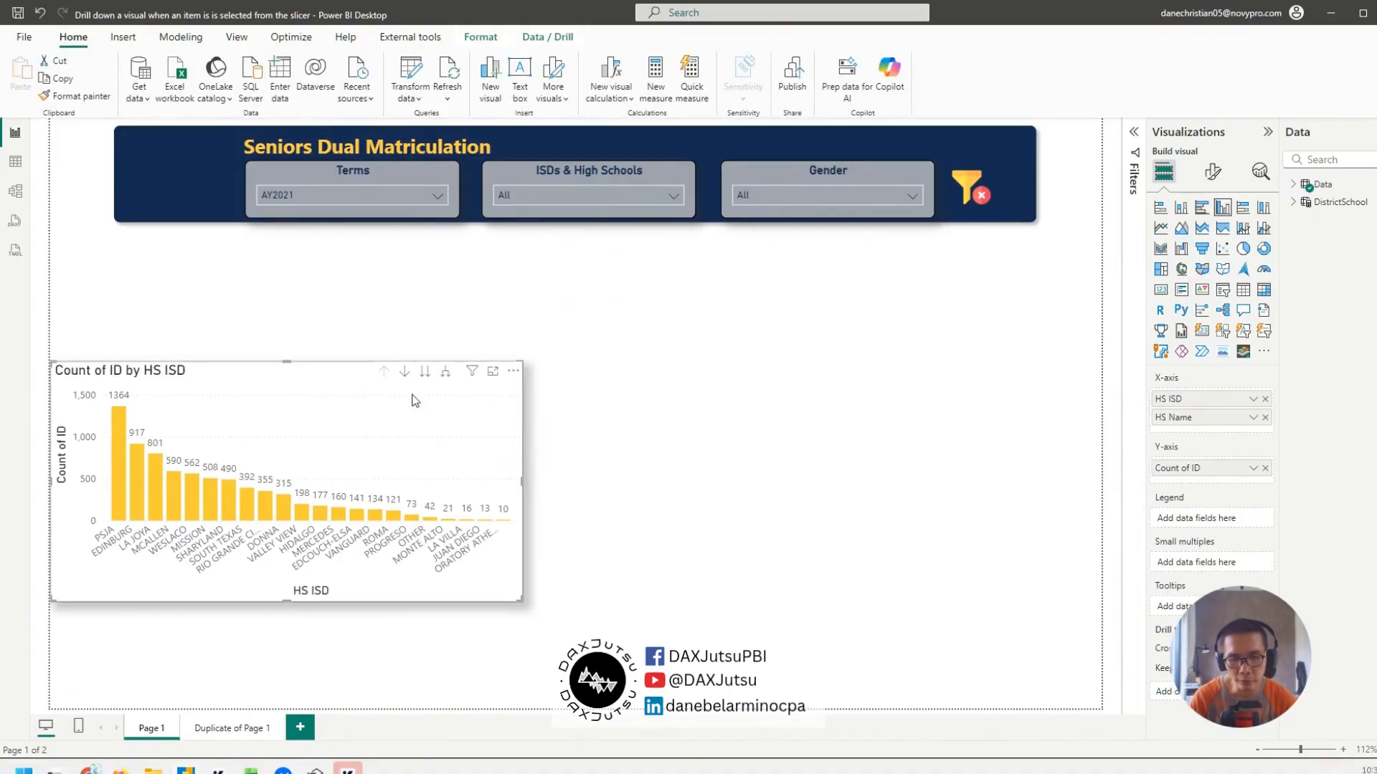
key("ctrl+c")
key("ctrl+v")
left_click_drag(440, 423, 922, 416)
left_click(743, 323)
left_click(761, 391)
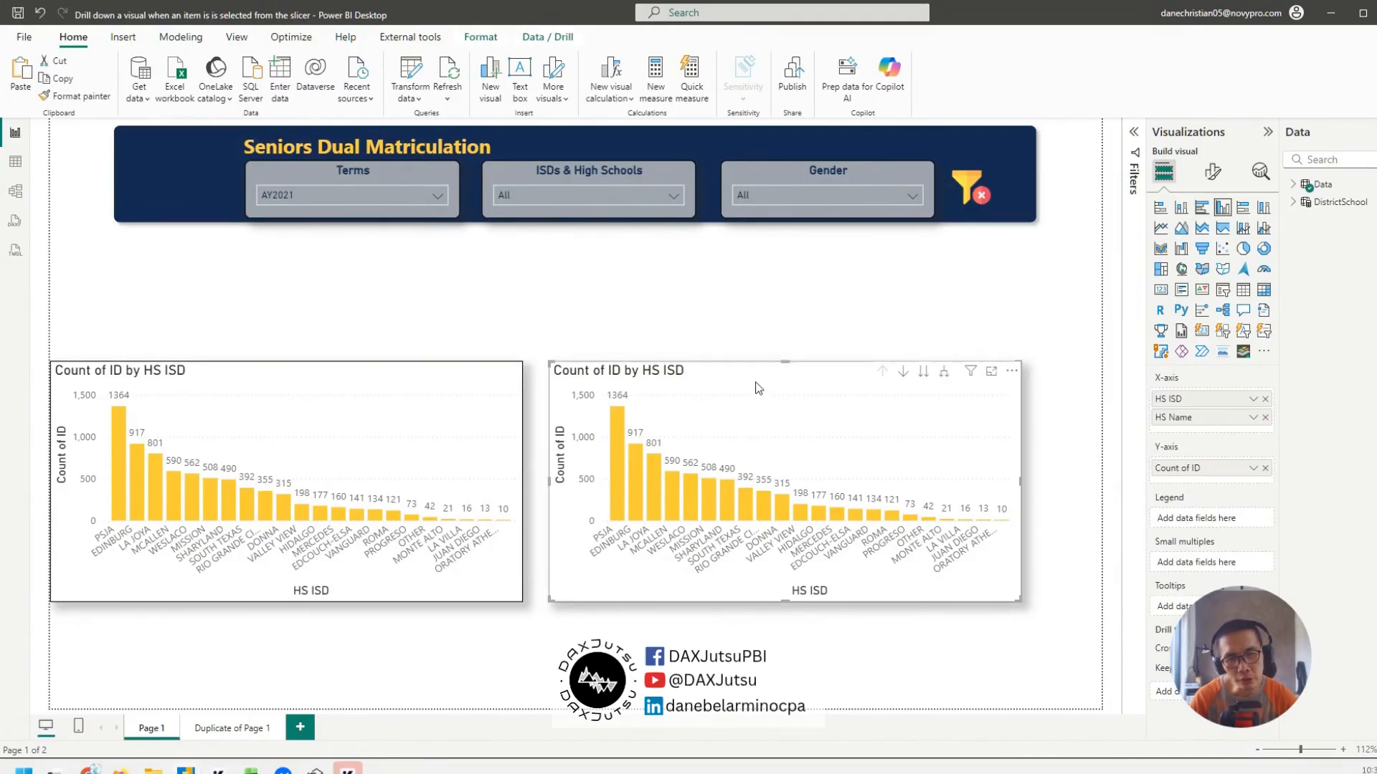
- Filter the ISDs & High Schools slicer to DONNA and take the duplicate chart to the next level in its hierarchy
left_click(546, 195)
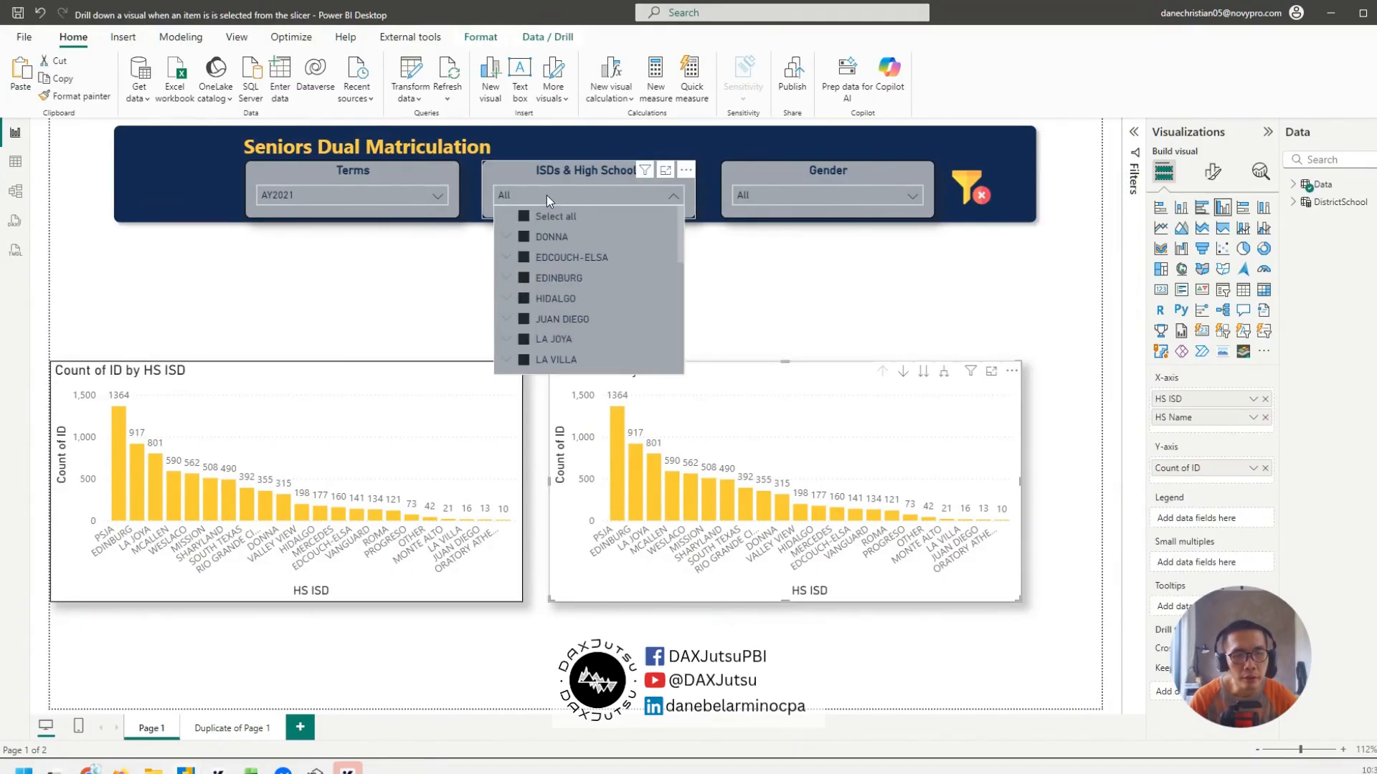
left_click(552, 237)
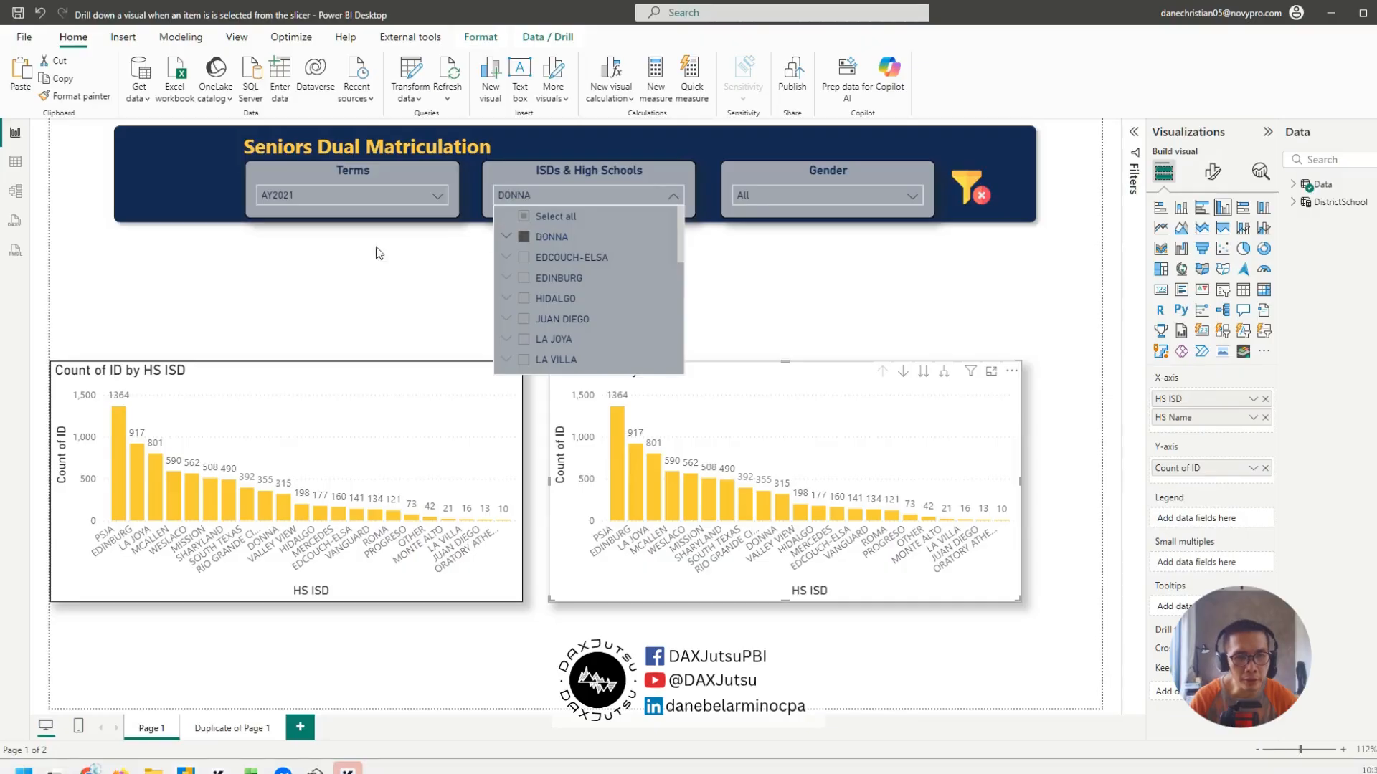
left_click(378, 253)
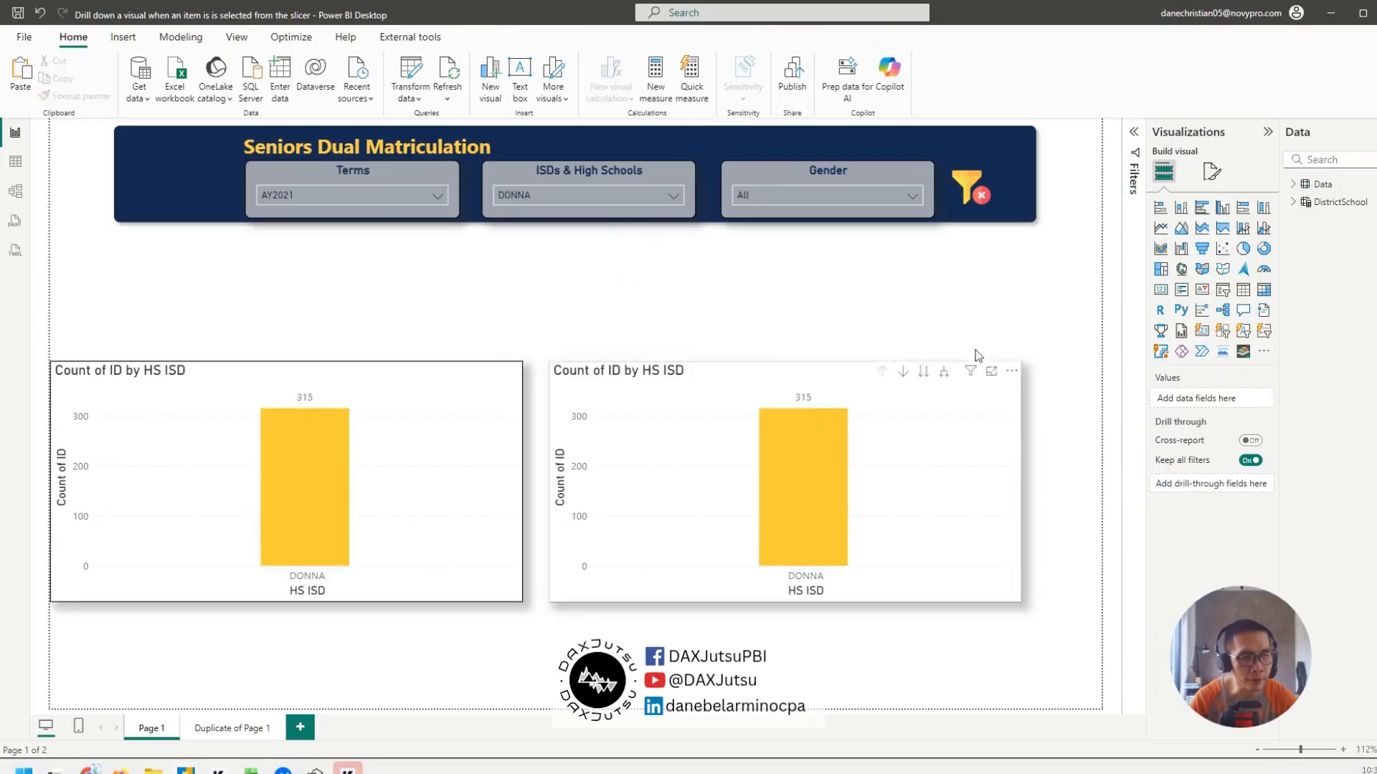
left_click(926, 390)
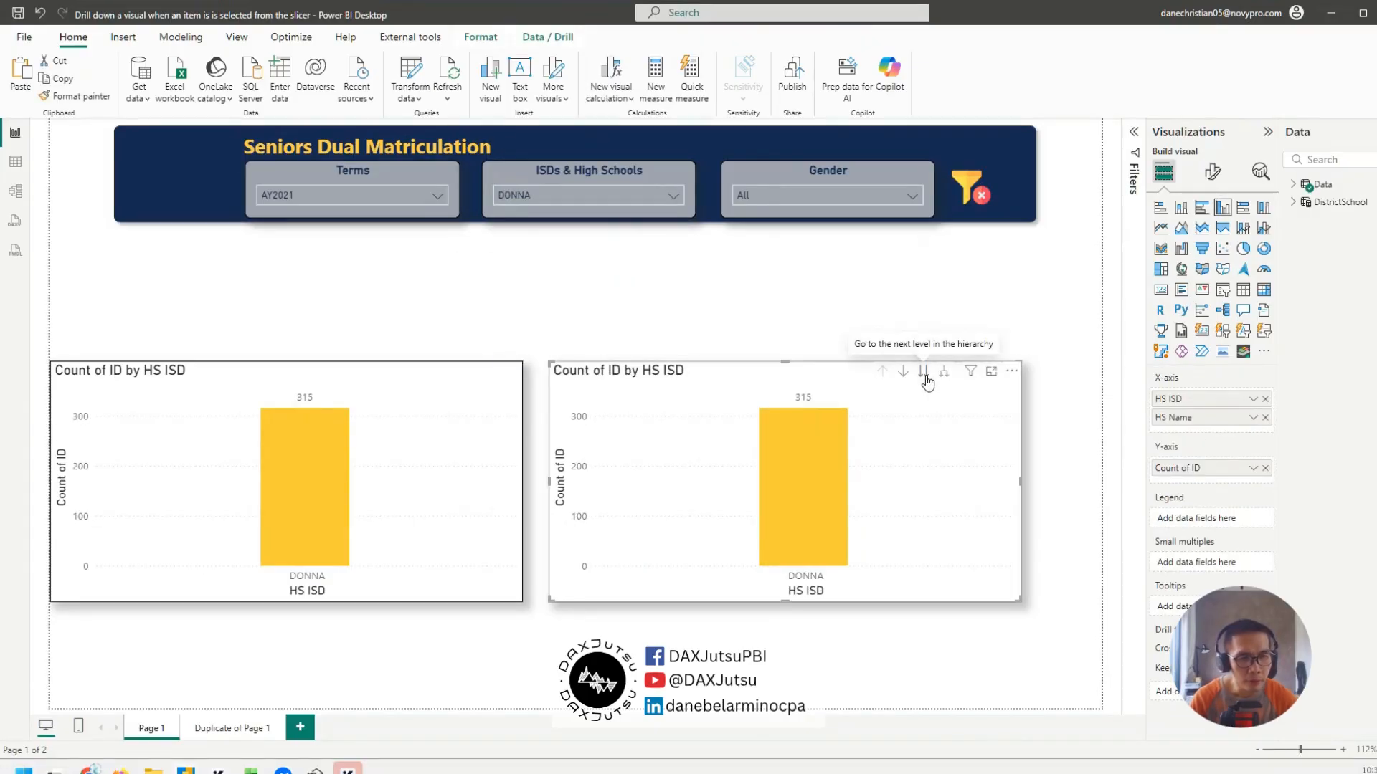
left_click(925, 375)
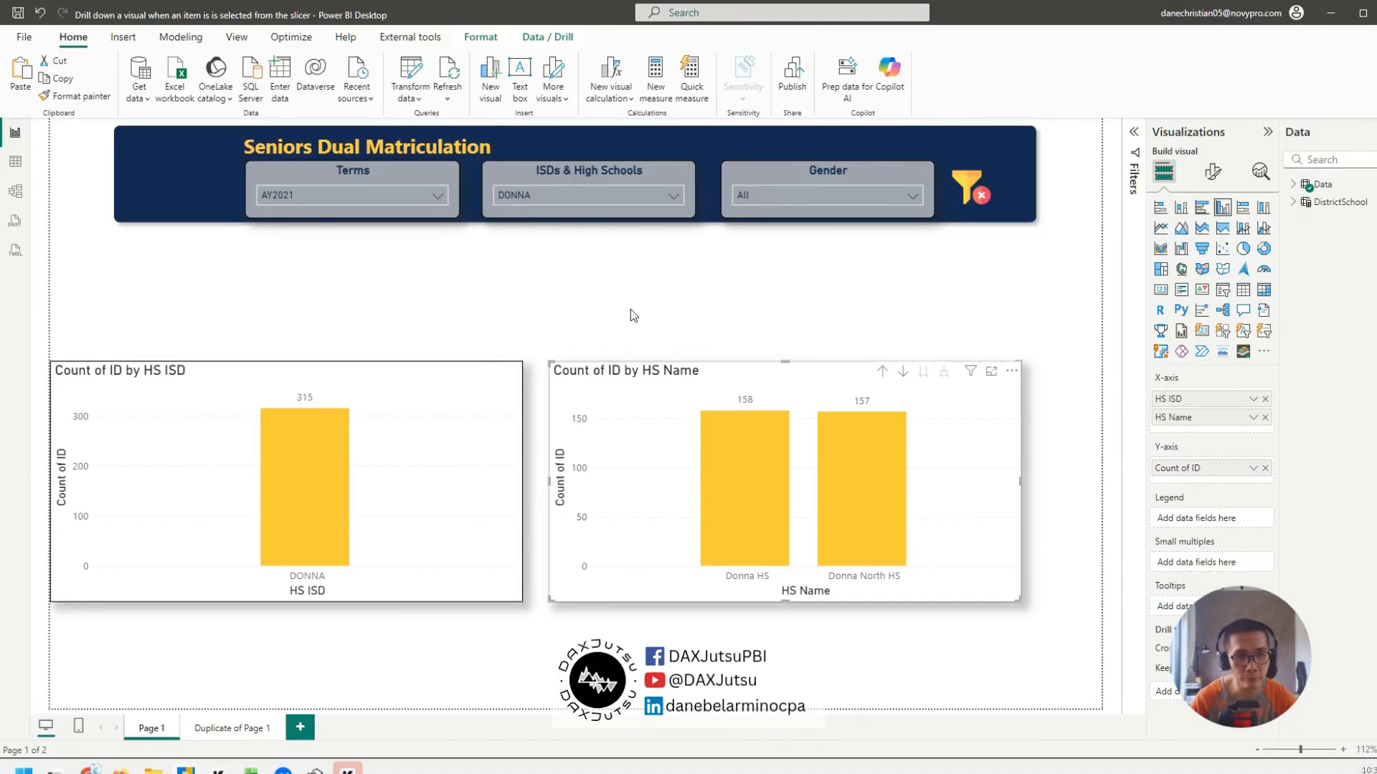
- Switch the ISDs & High Schools slicer to EDCOUCH-ELSA and then HIDALGO, and drill the duplicate chart back up to HS ISD
left_click(632, 194)
left_click(576, 258)
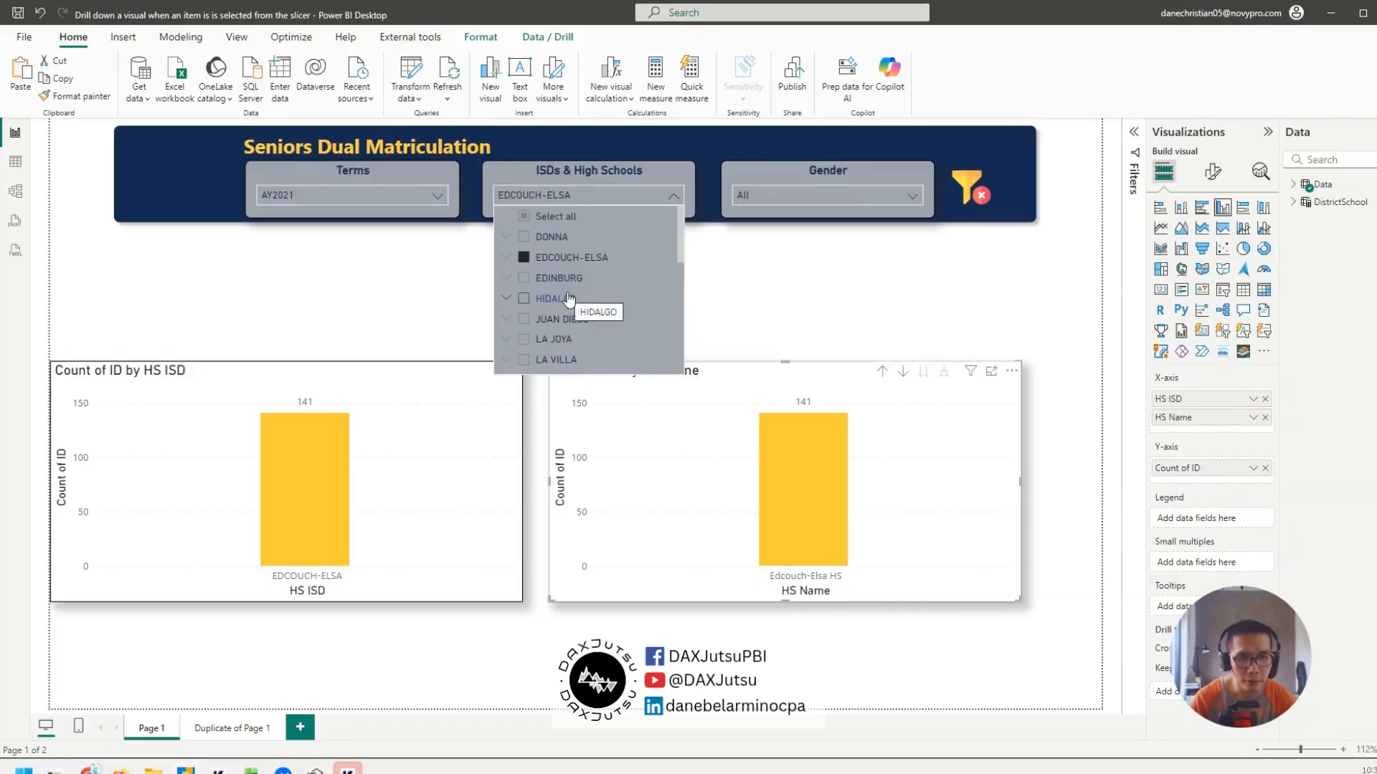
left_click(568, 299)
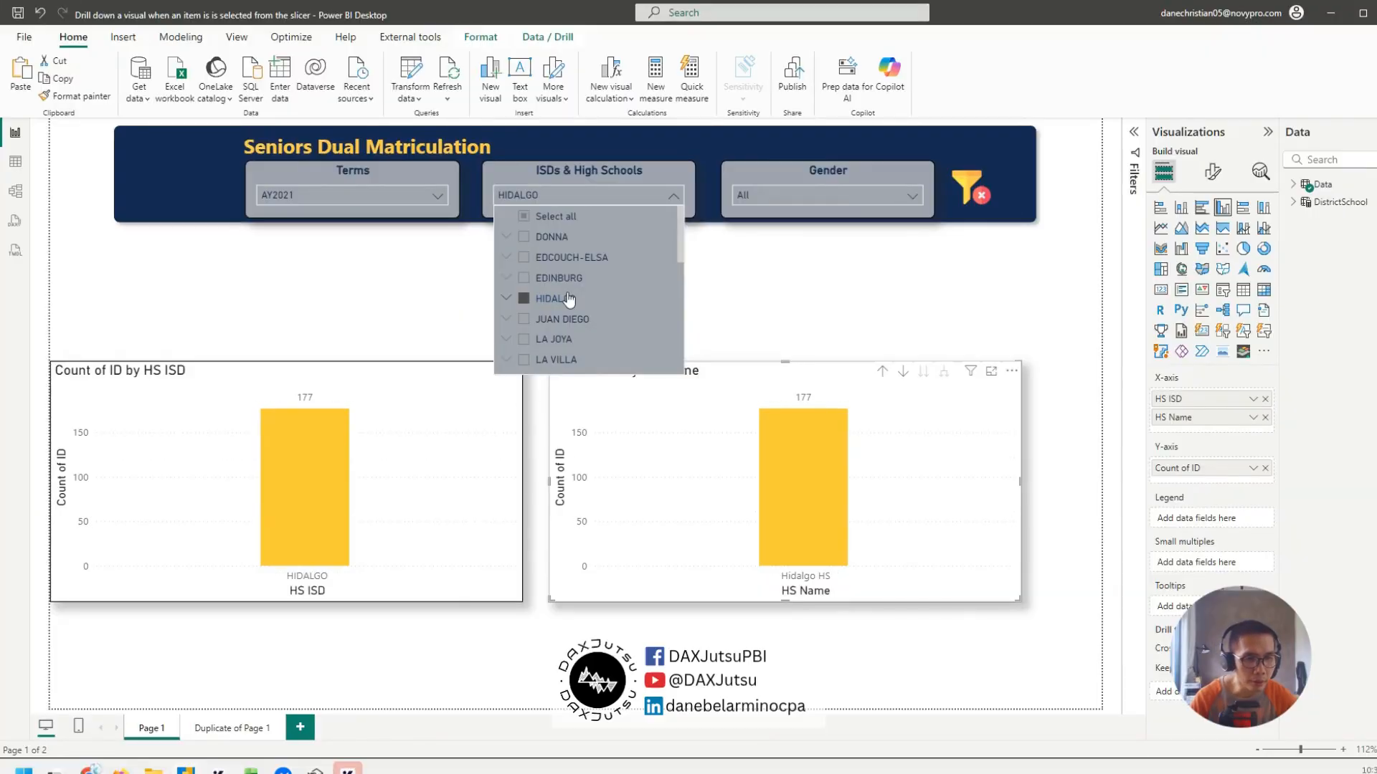
left_click(868, 370)
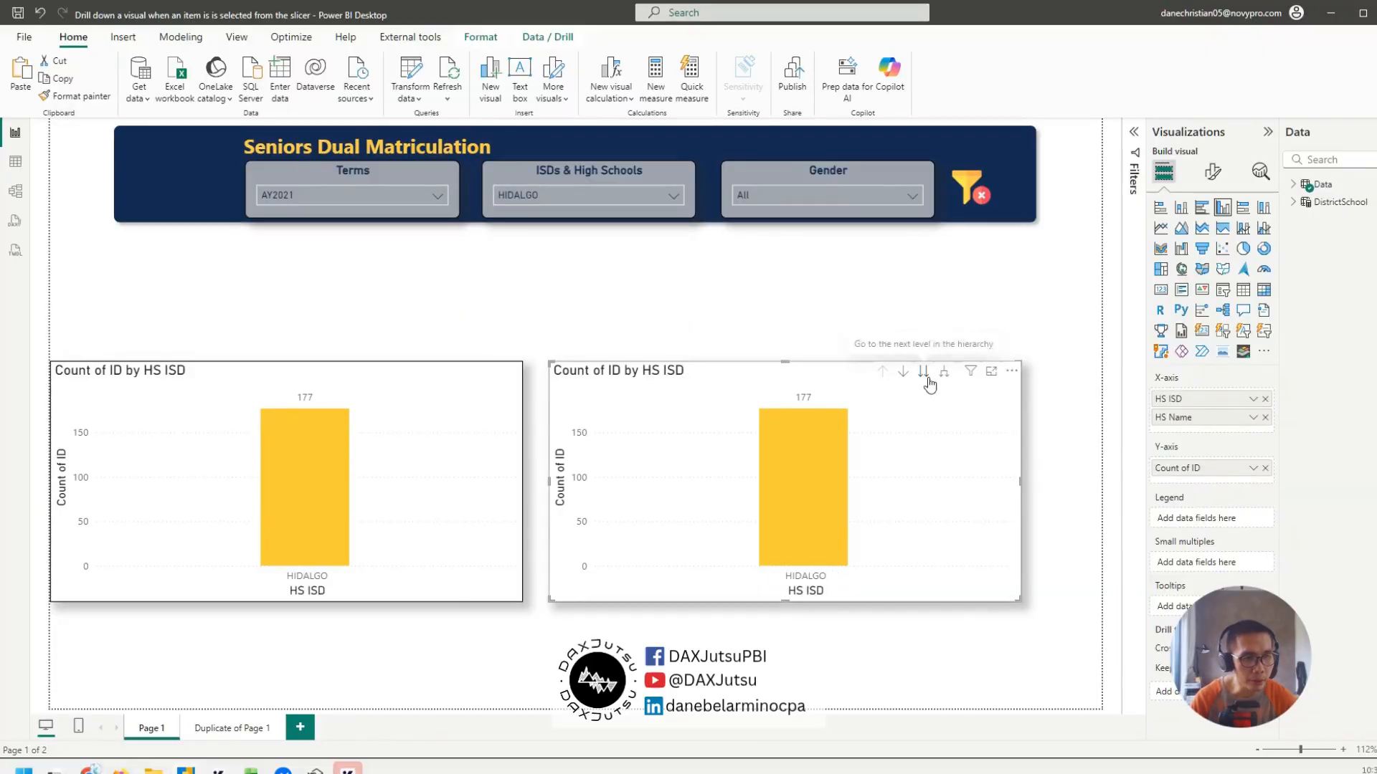
- Set the ISDs & High Schools slicer to JUAN DIEGO and then to VANGUARD to compare both charts
left_click(673, 195)
left_click(553, 321)
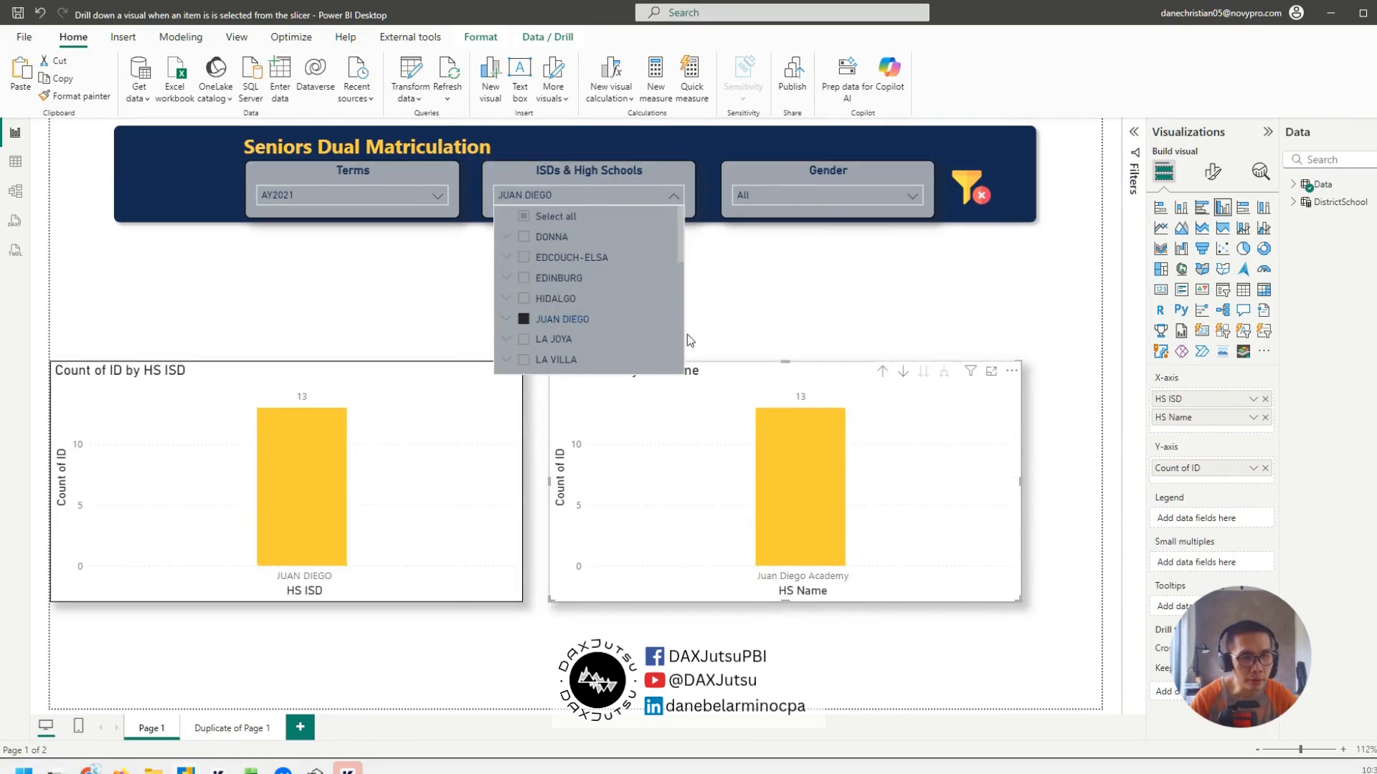
scroll(614, 304, "down", 5)
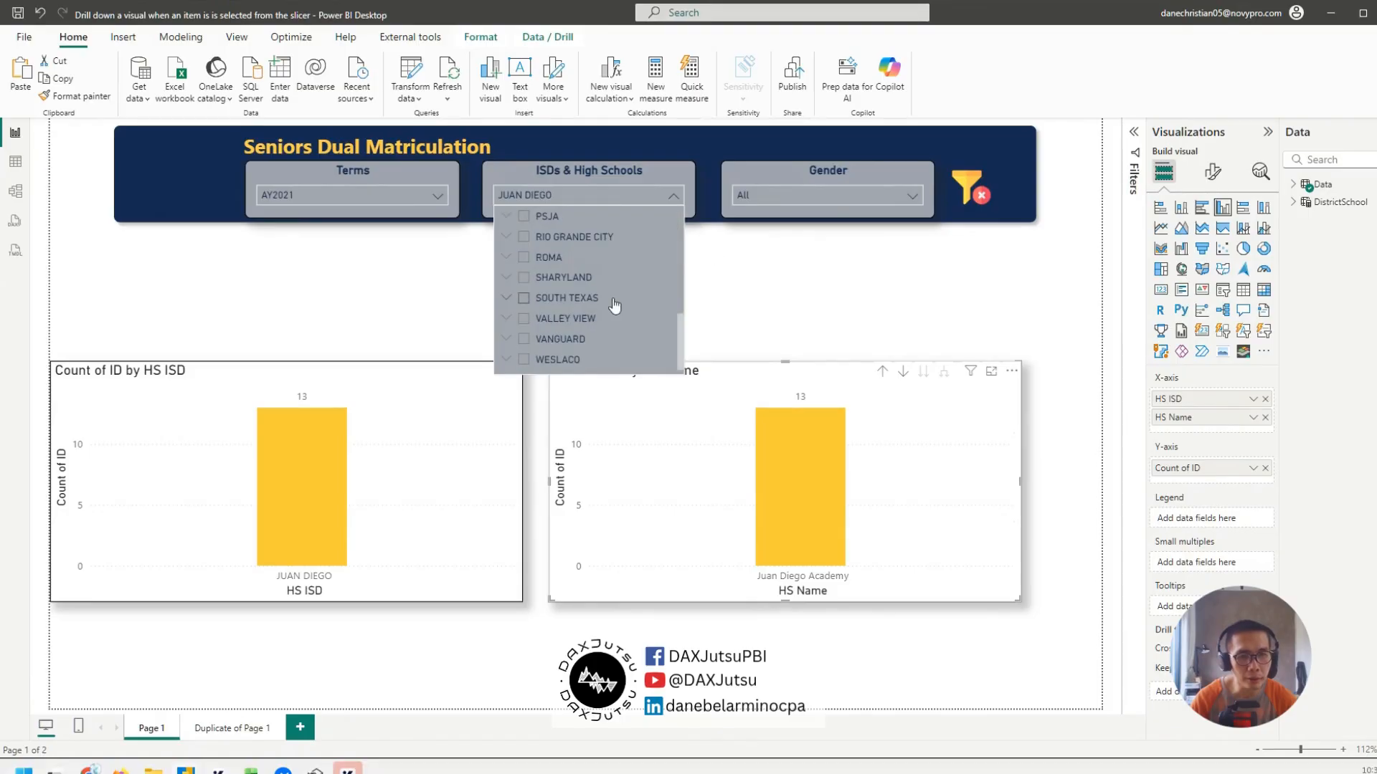
left_click(582, 340)
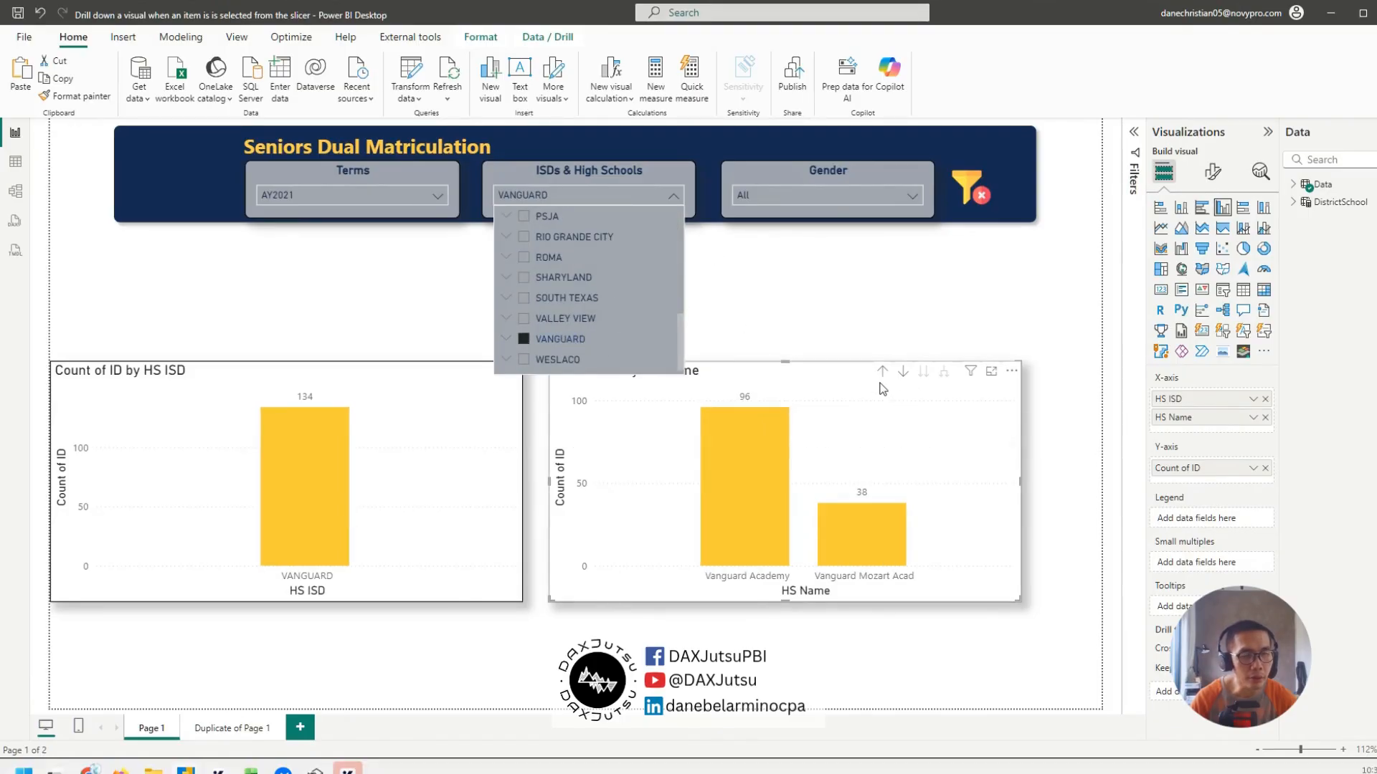
left_click(826, 310)
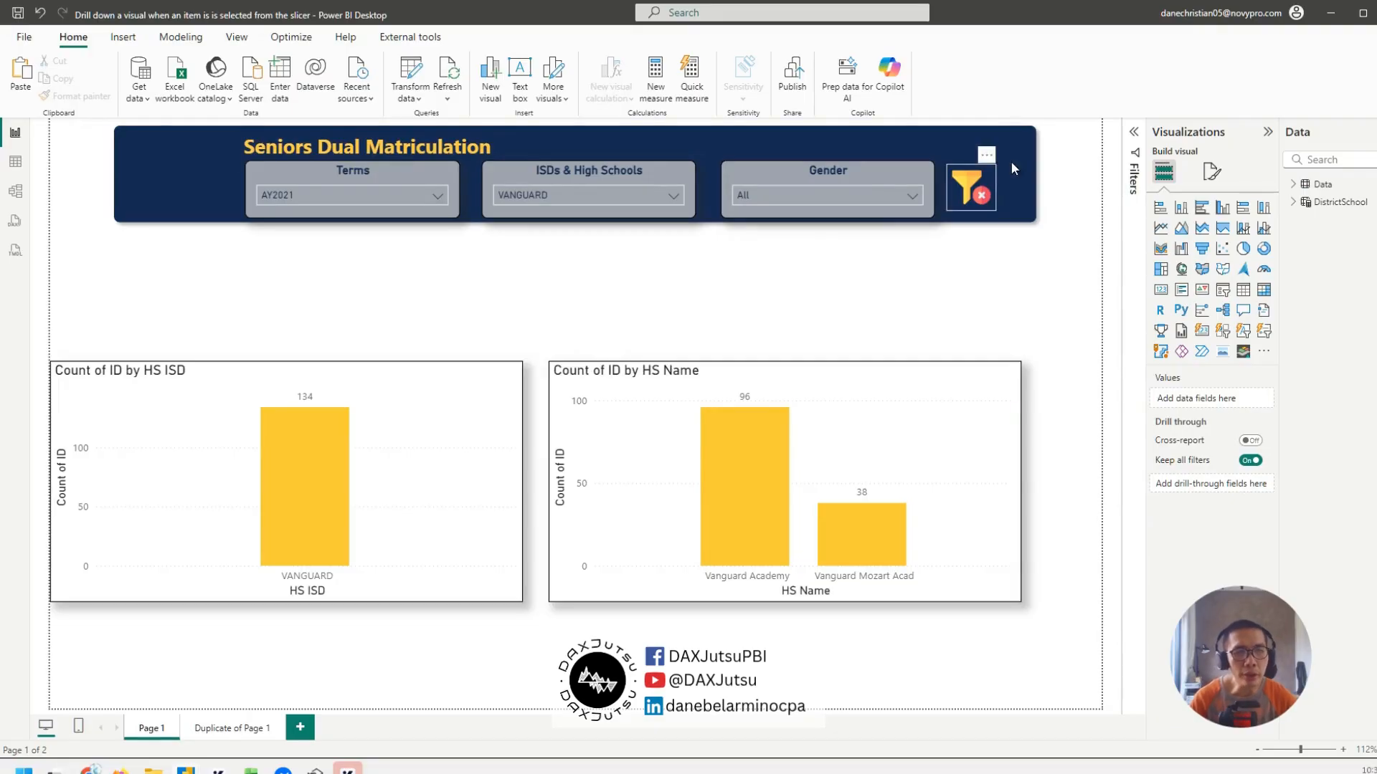
left_click(618, 211)
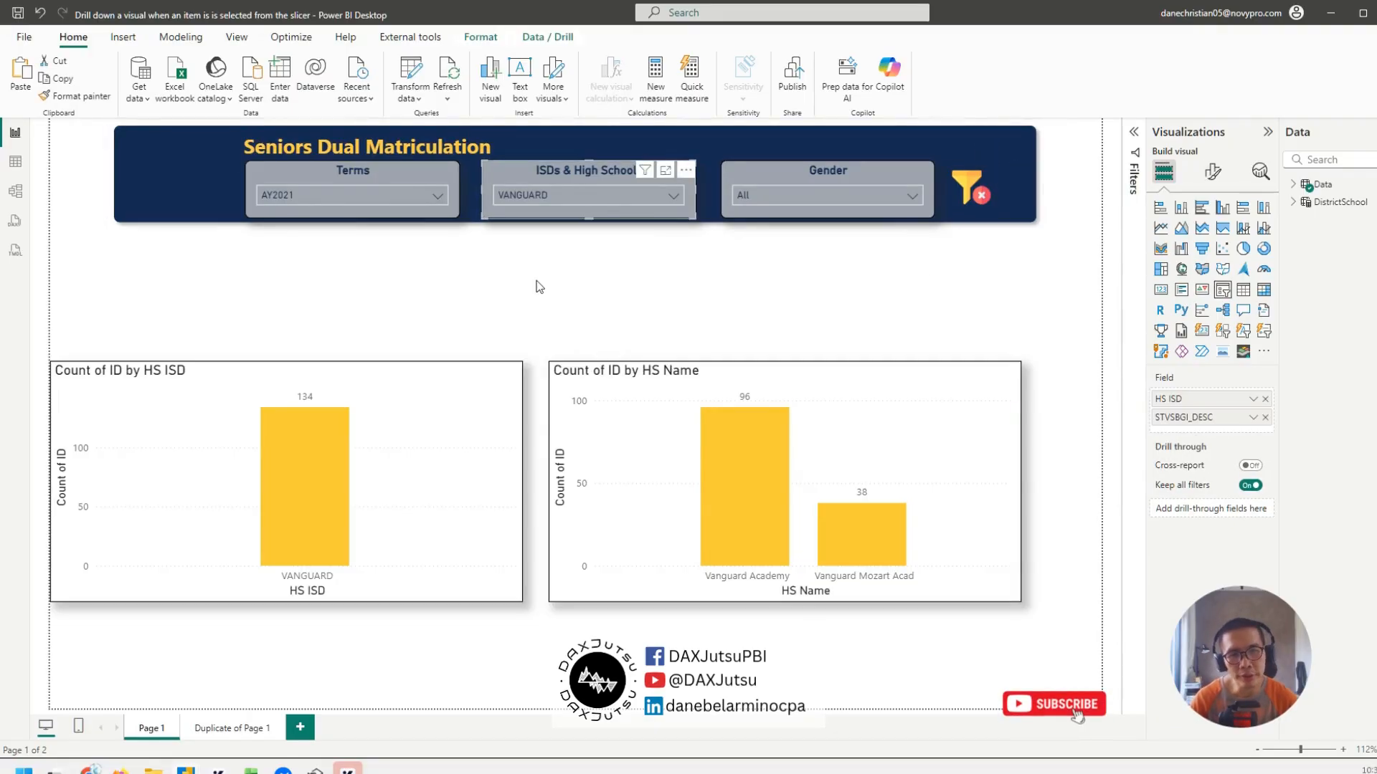
left_click(565, 198)
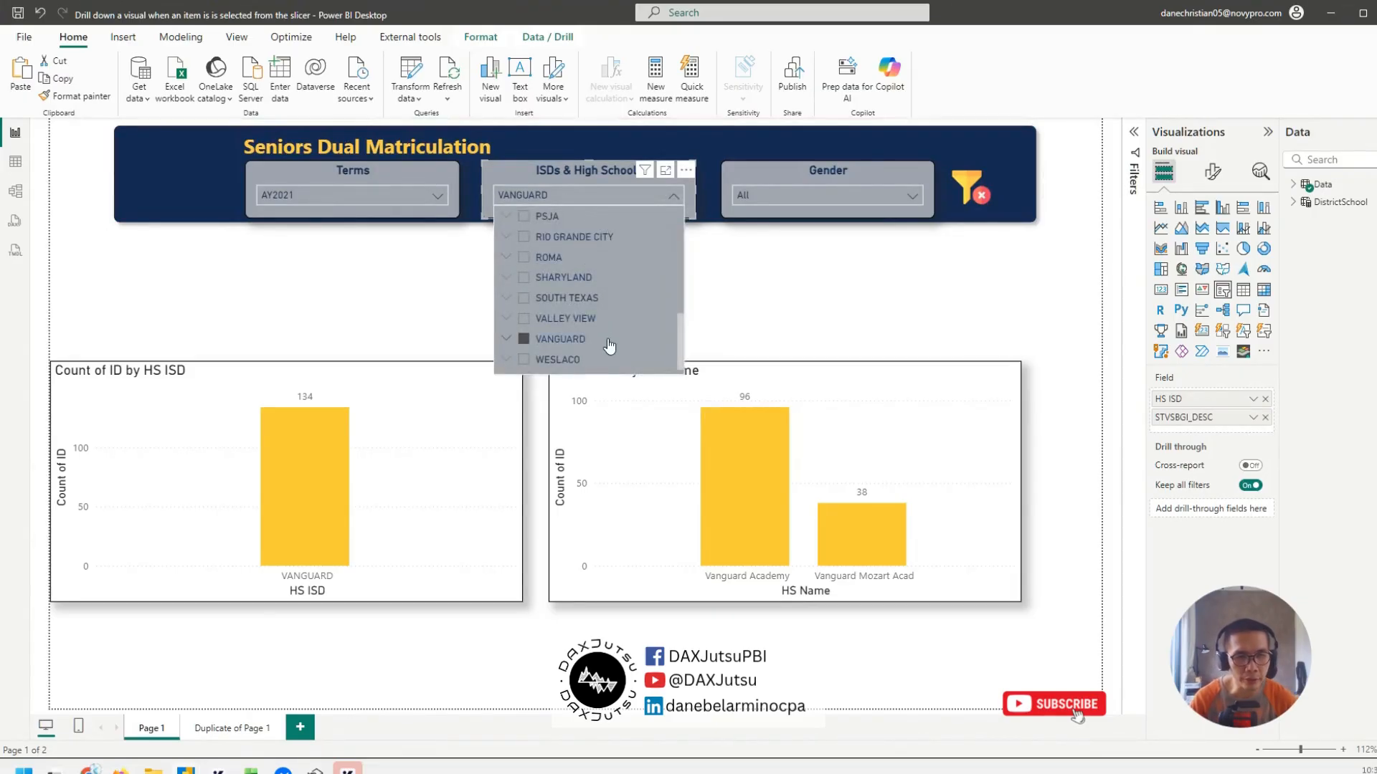
left_click(764, 312)
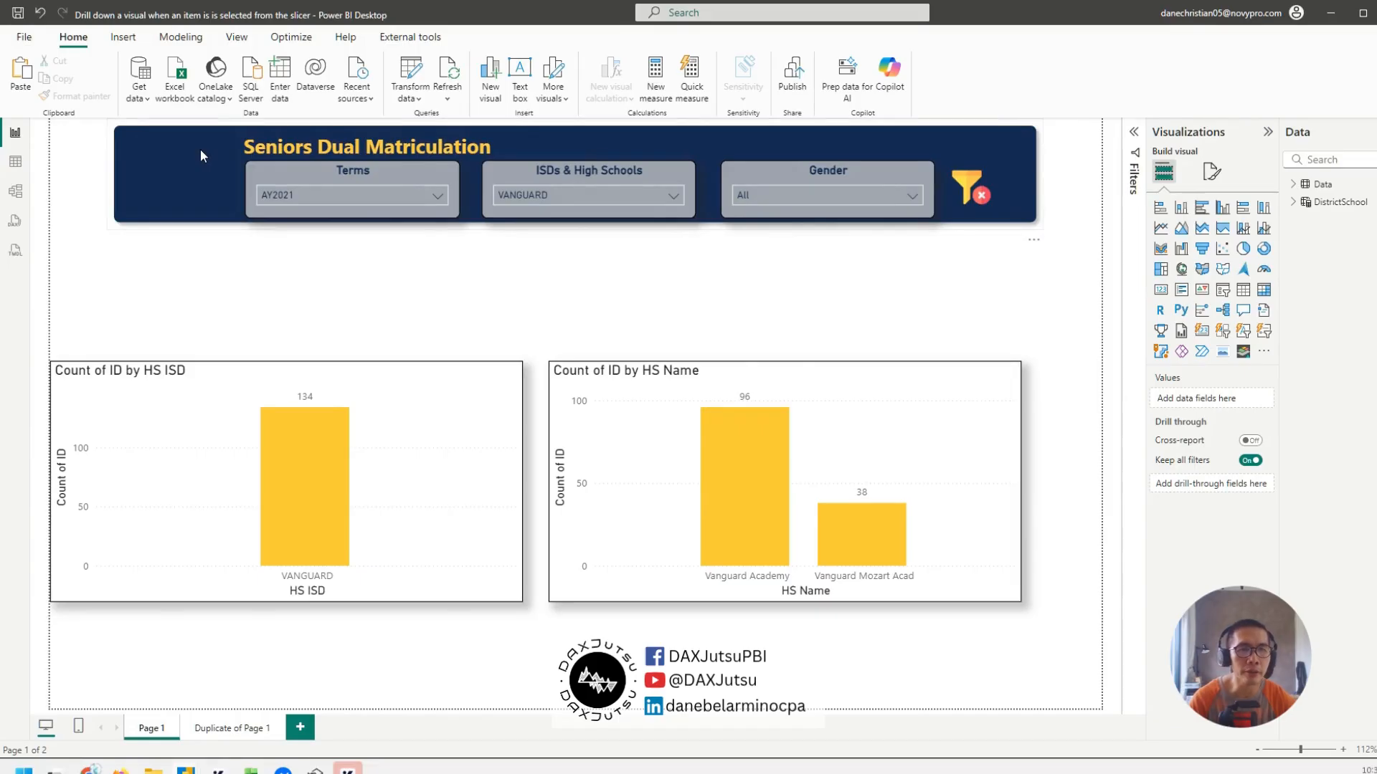
left_click(557, 175)
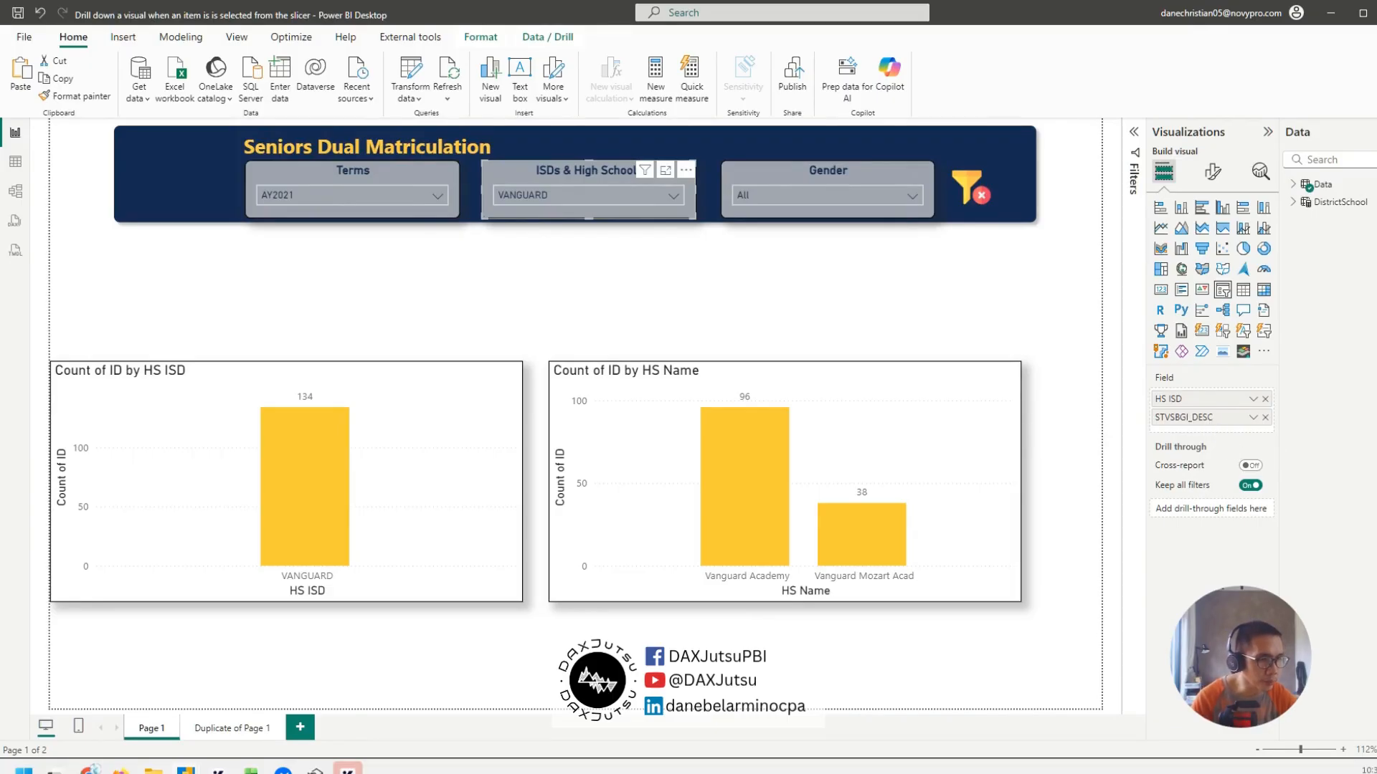
left_click_drag(1300, 750, 1316, 753)
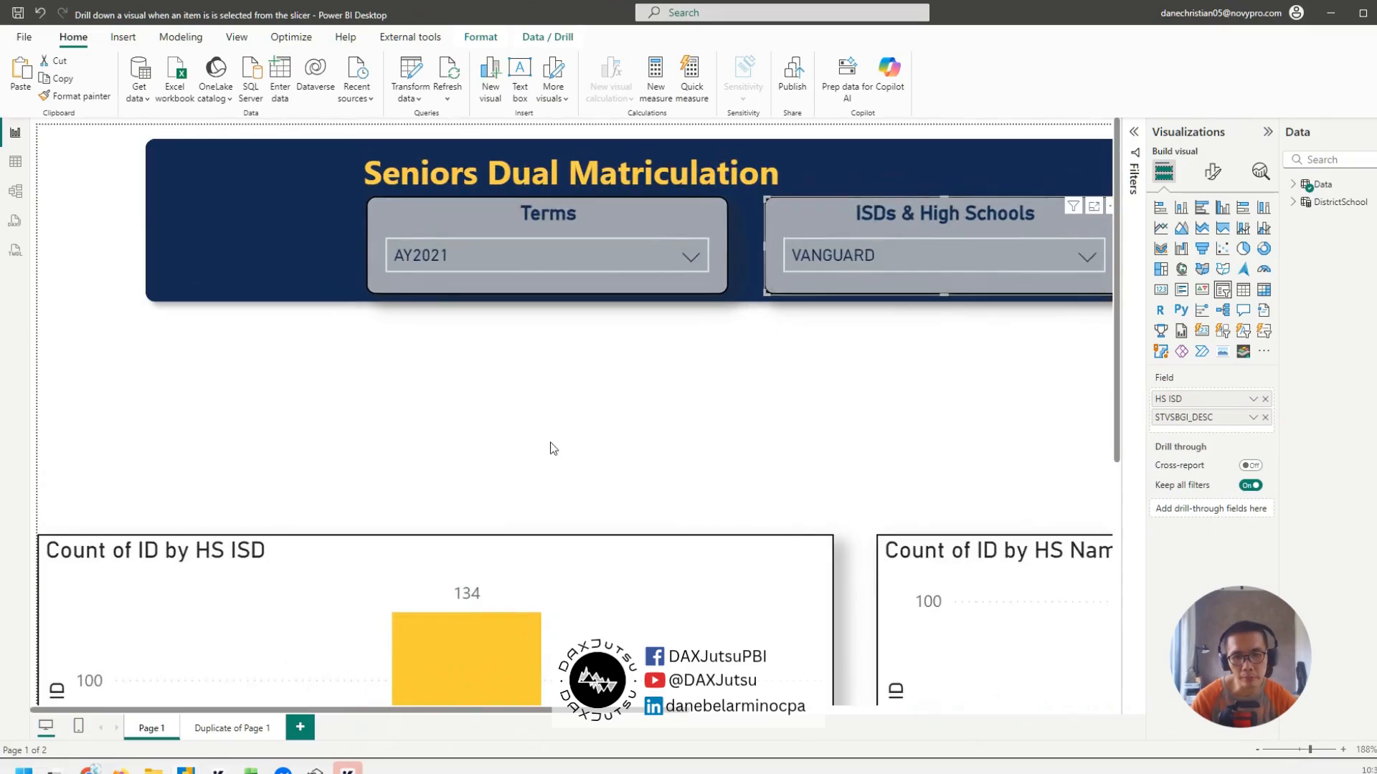
left_click(1375, 750)
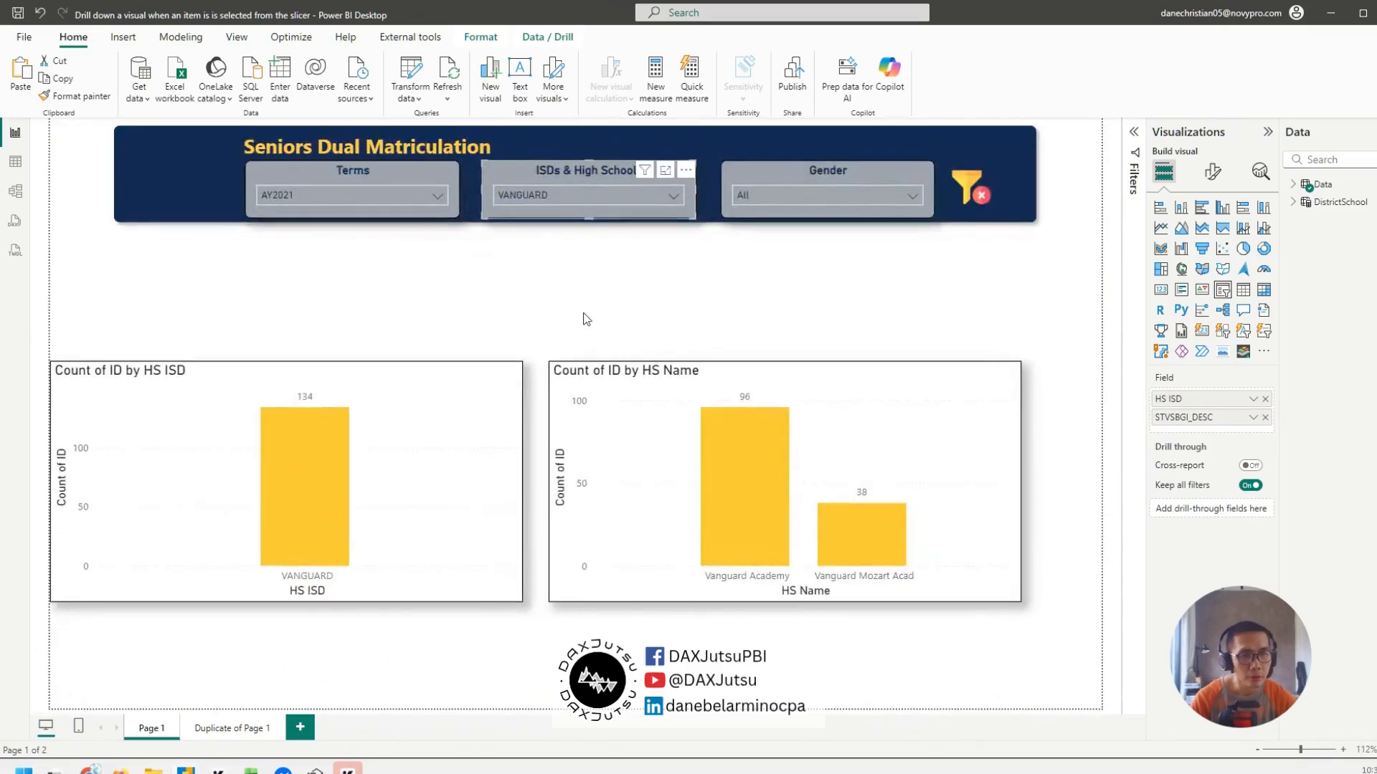
- Filter the ISDs & High Schools slicer to PSJA and expand that district to list its high schools
left_click(548, 188)
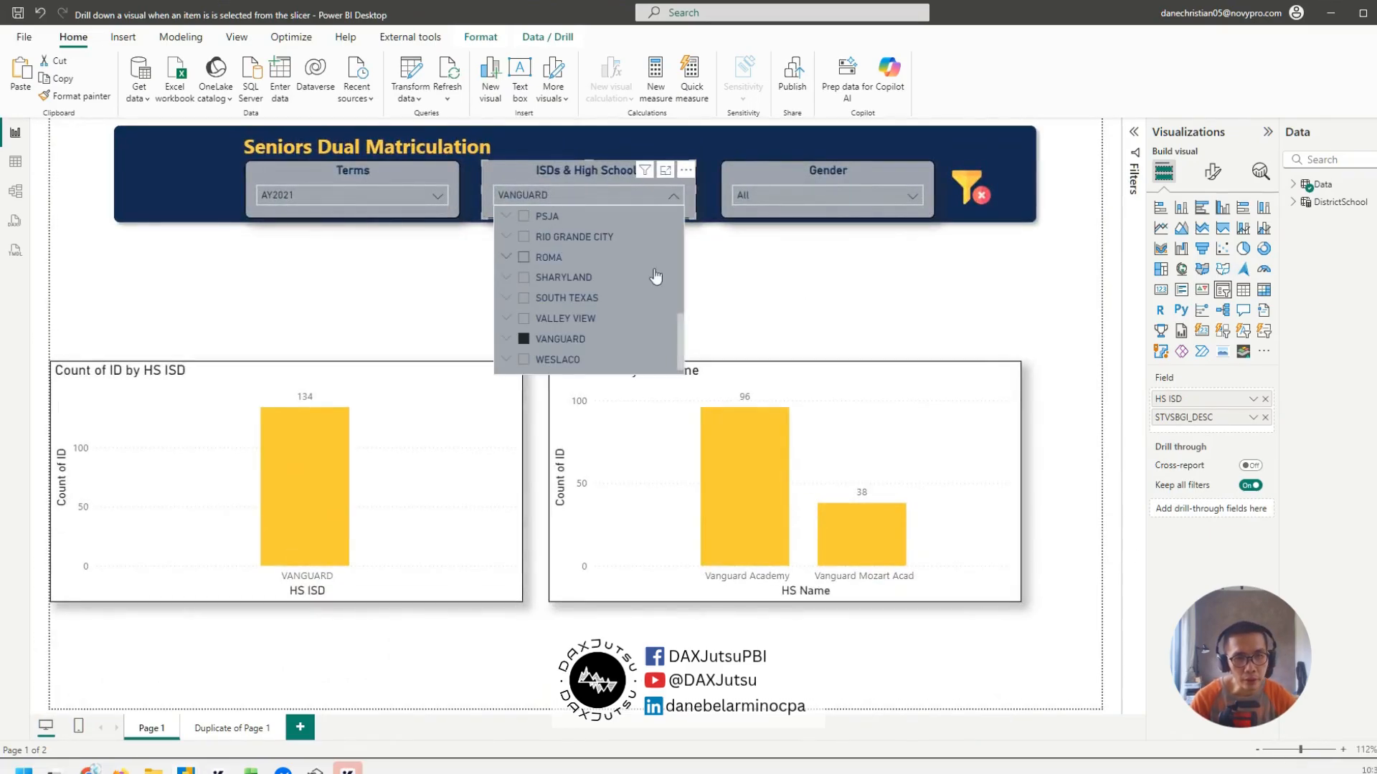
scroll(807, 284, "up", 3)
left_click(615, 252)
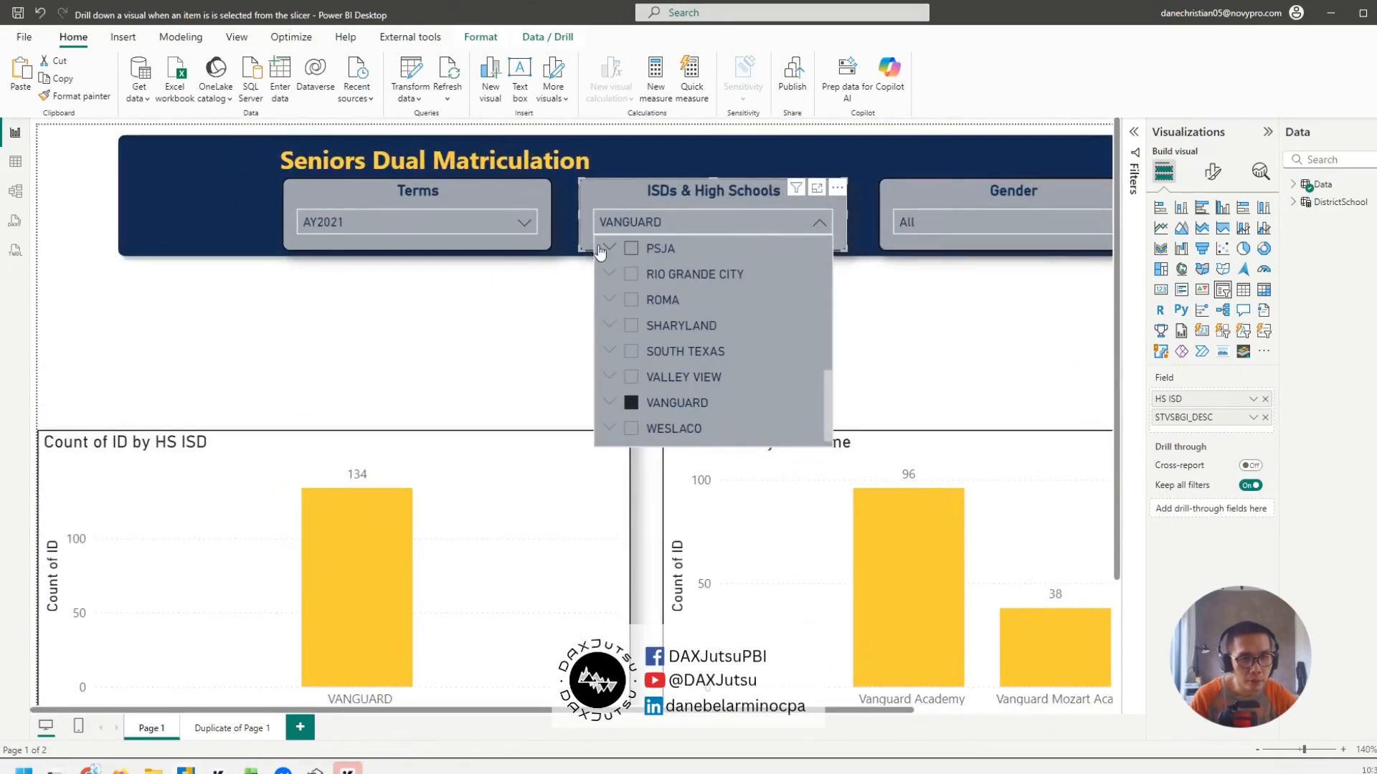
left_click(609, 248)
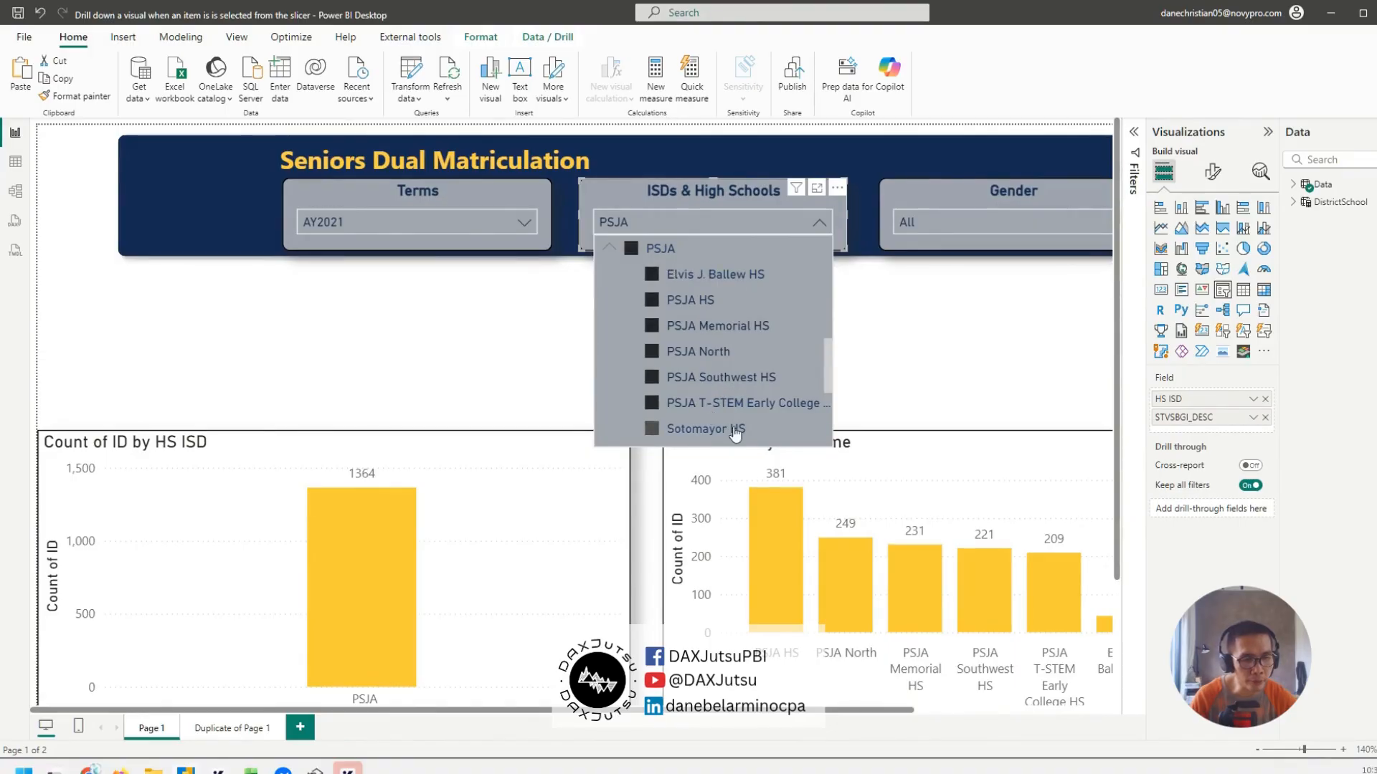
scroll(760, 375, "down", 2)
scroll(760, 374, "up", 7)
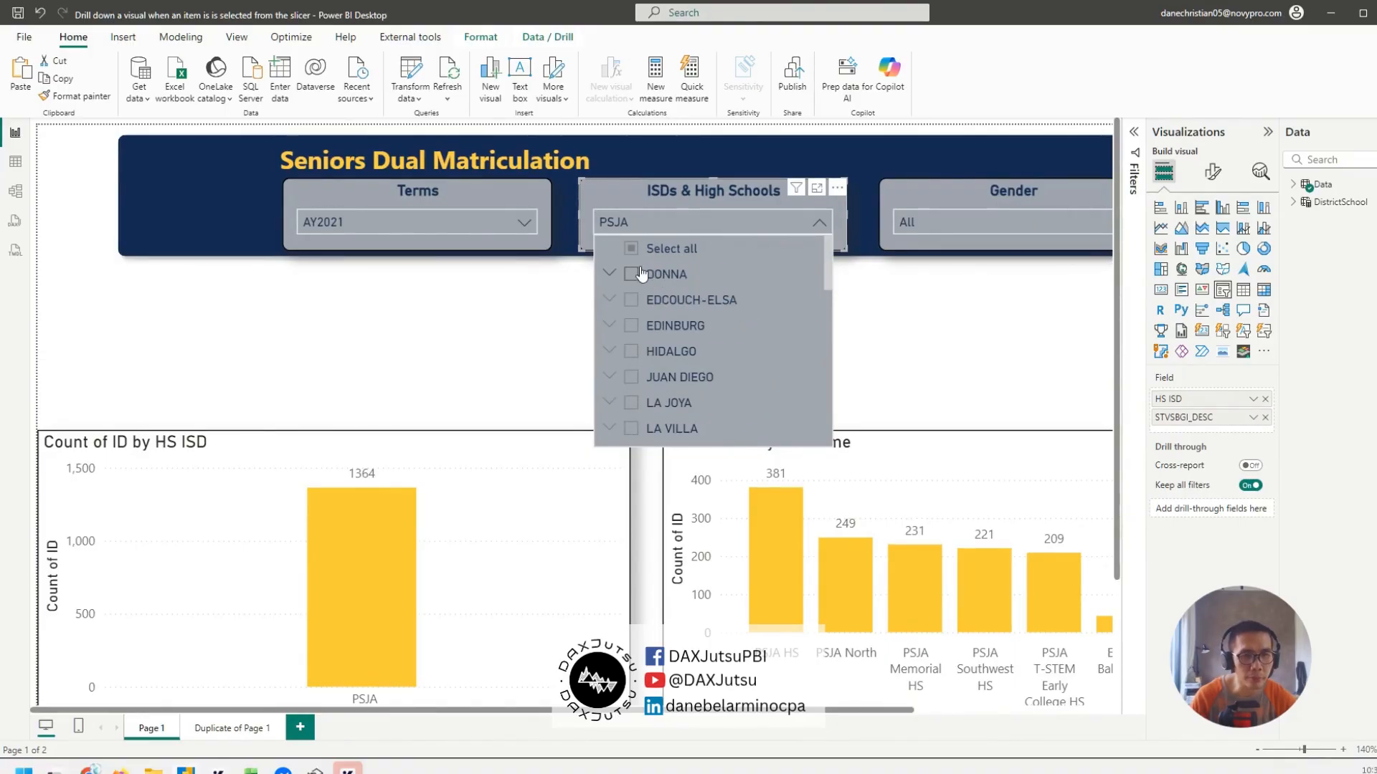
left_click(945, 304)
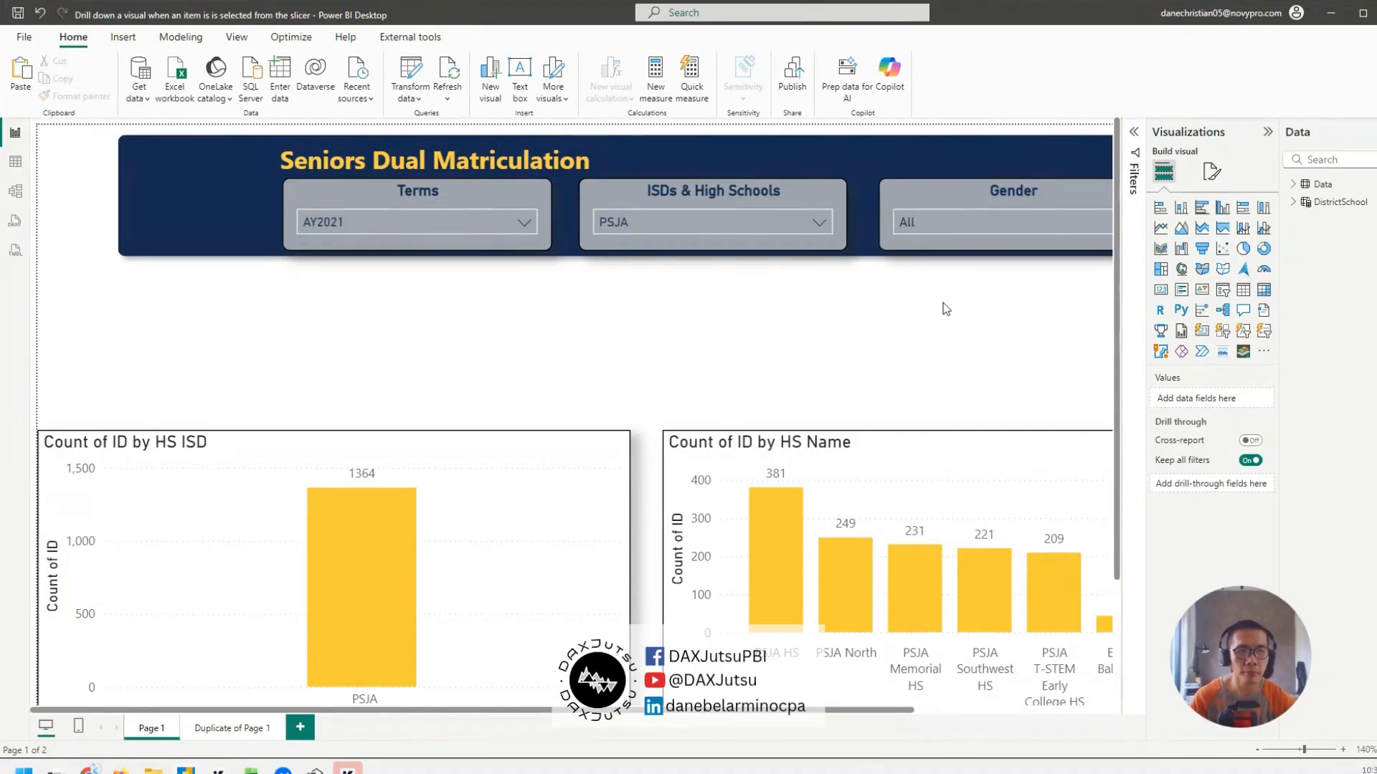
- Open the DistrictSchool table in Table view and expand its full DAX definition for editing
left_click(15, 162)
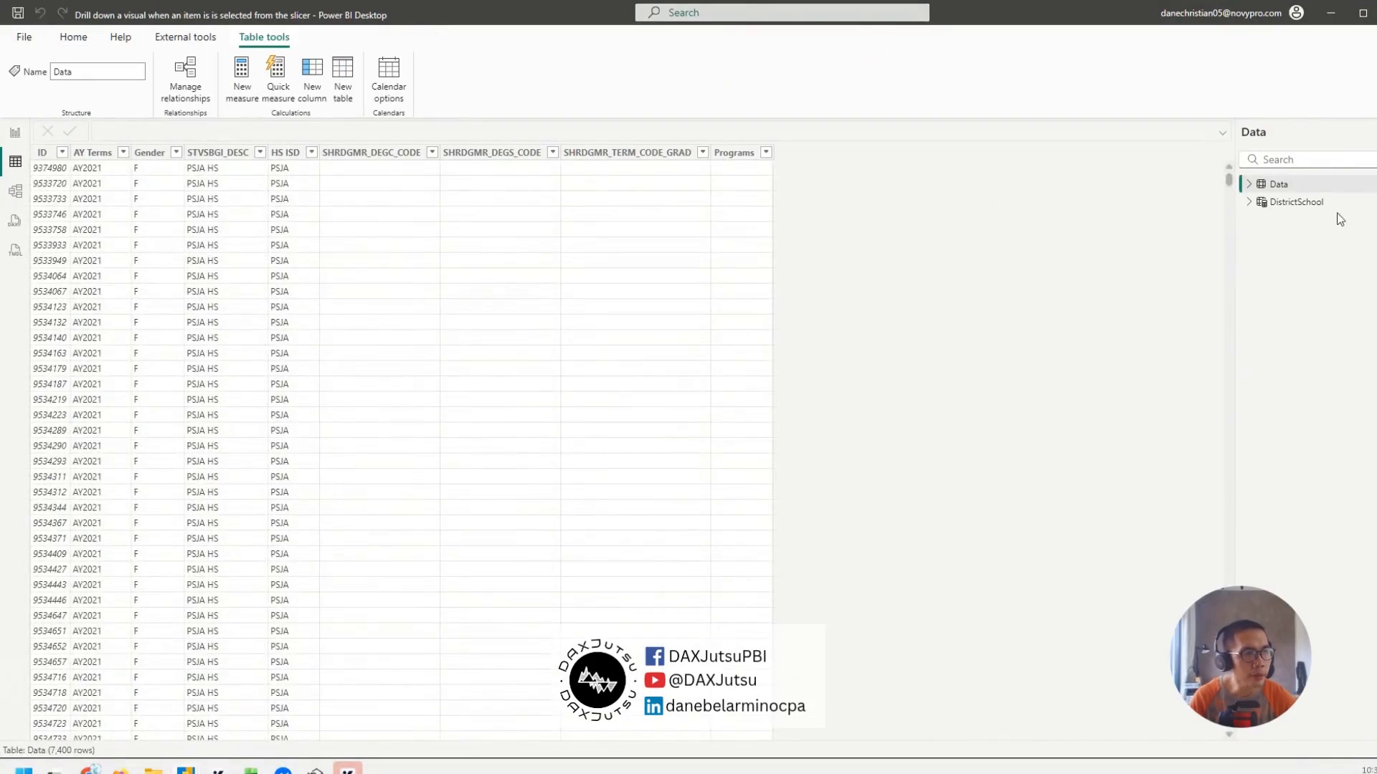
left_click(1323, 205)
left_click(540, 207)
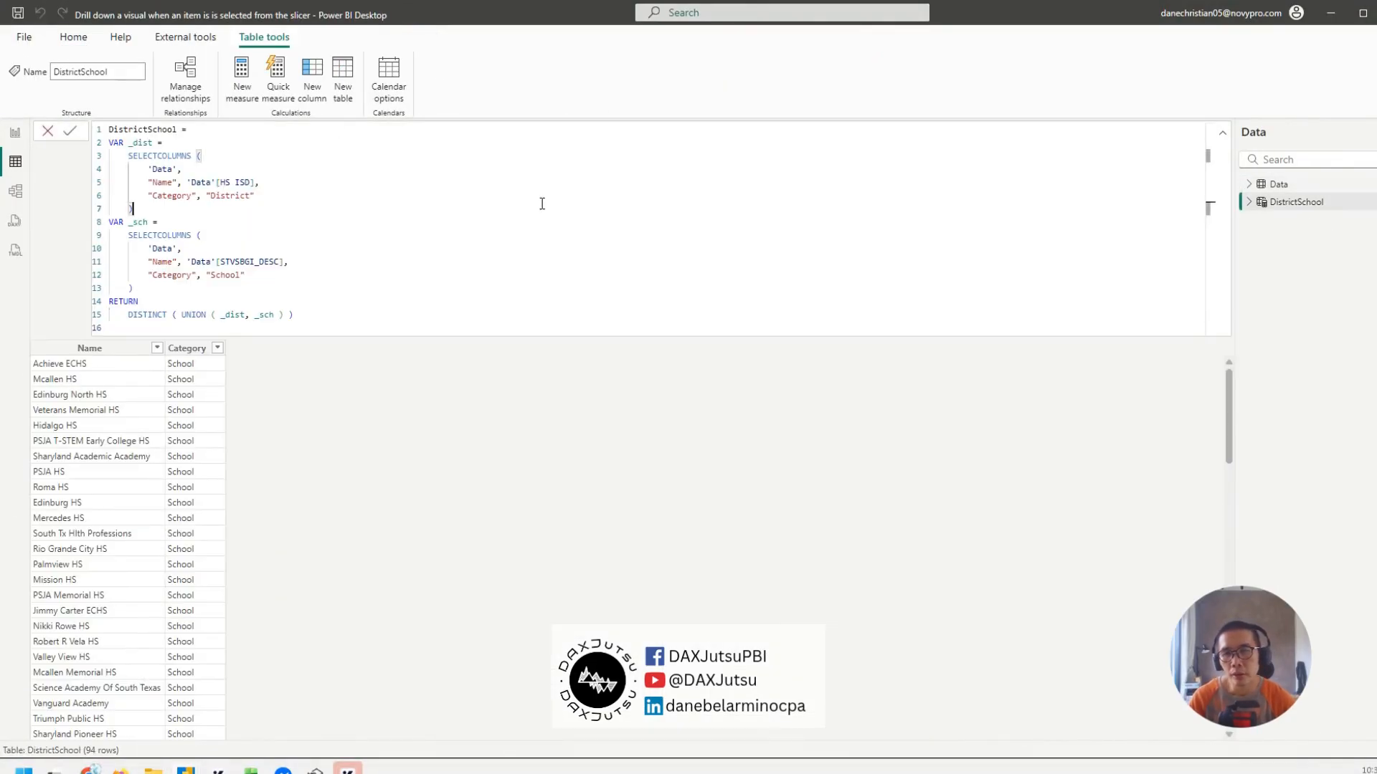
key("ctrl+a")
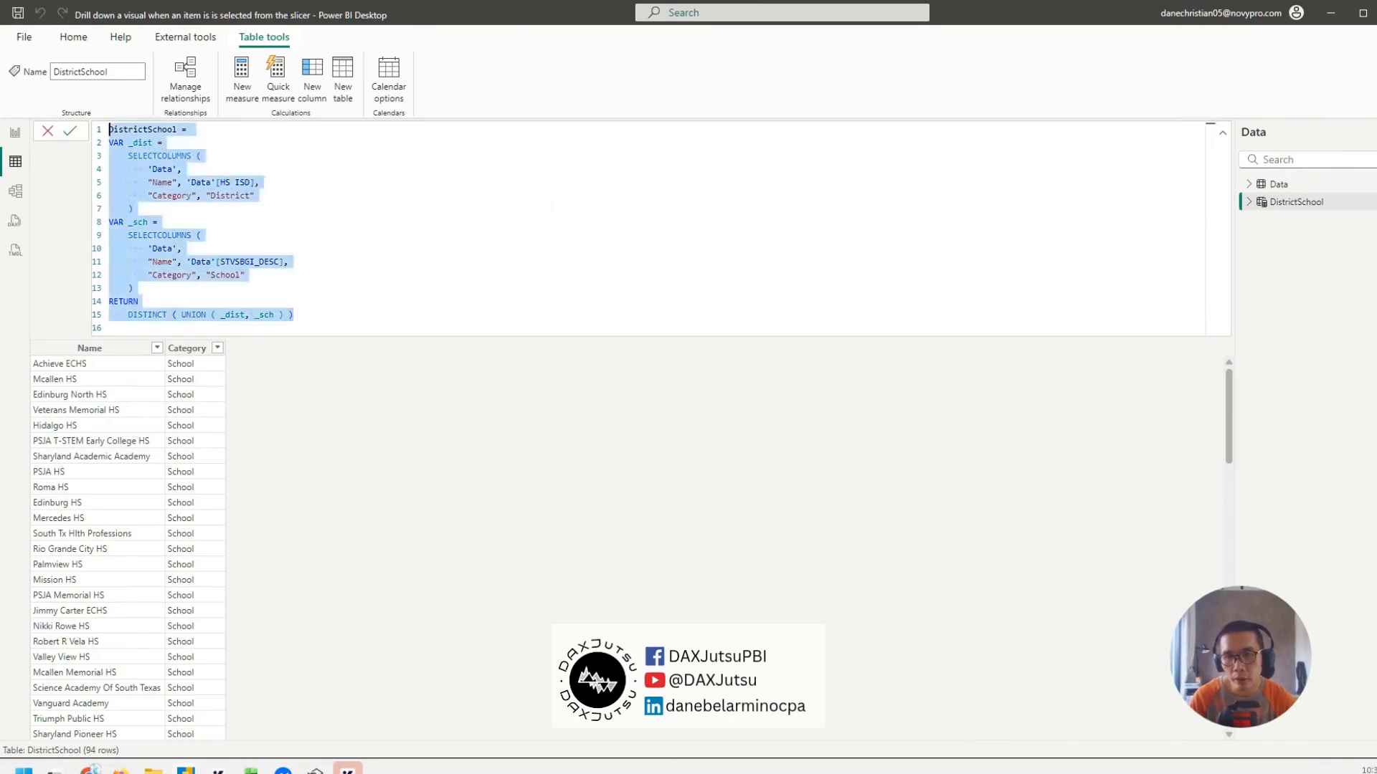
left_click(398, 188)
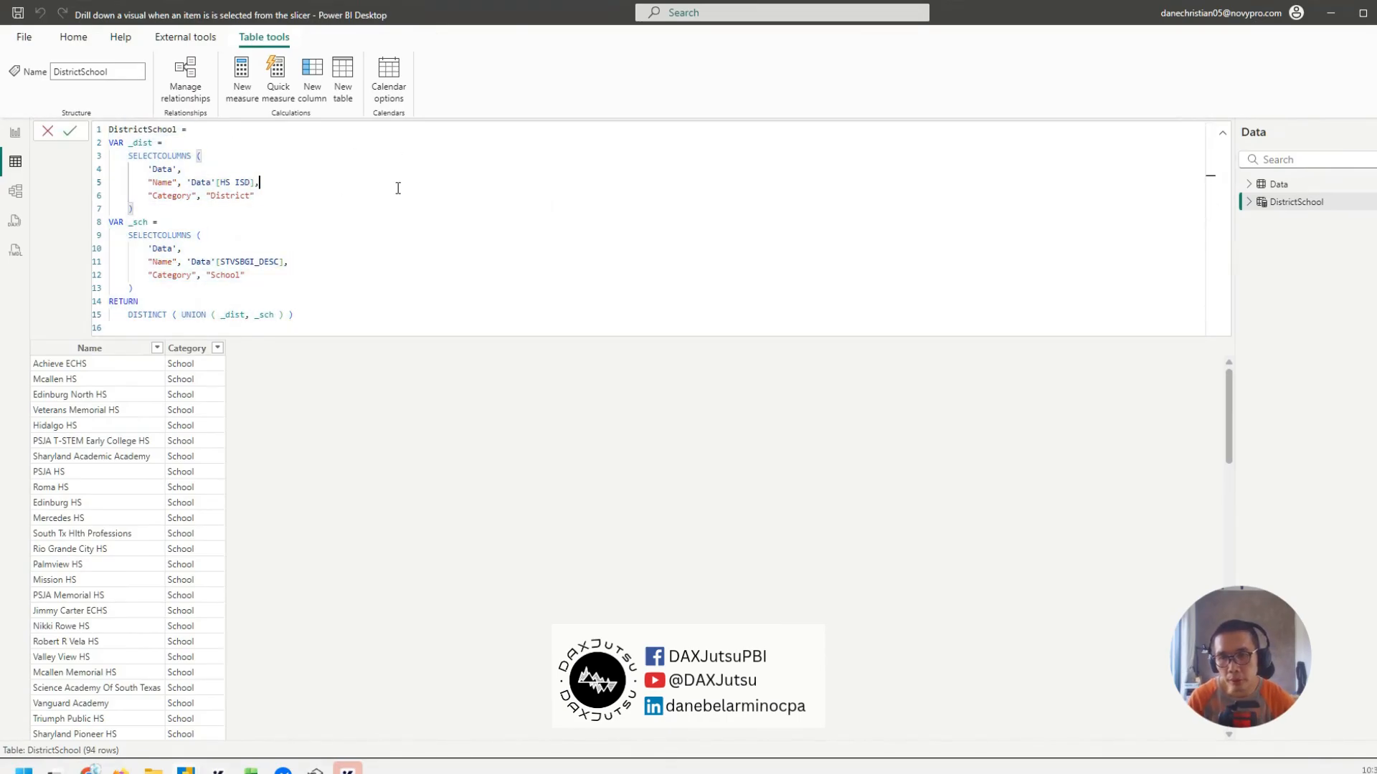
- Comment out the DISTINCT ( UNION ( _dist, _sch ) ) line under RETURN and enlarge the formula text
left_click(122, 317)
type("-- ")
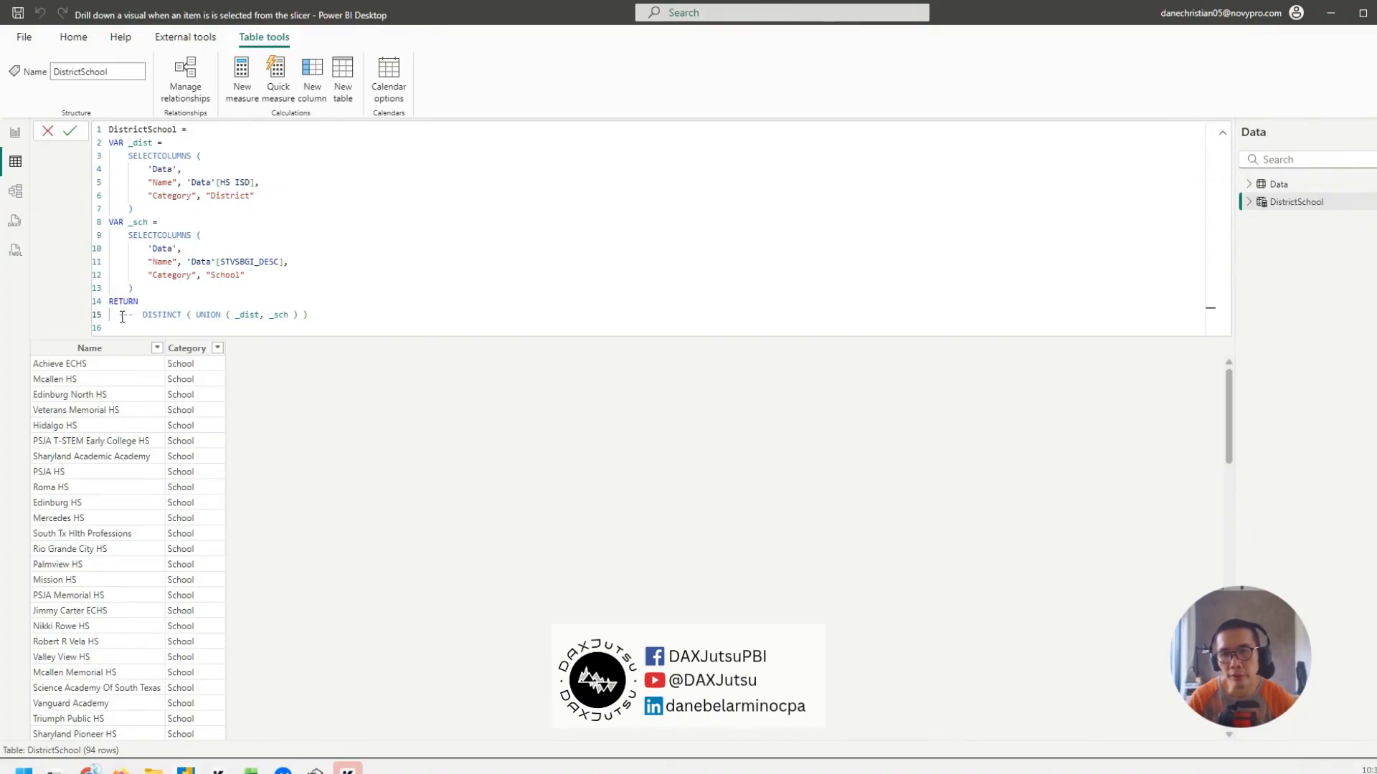
type("-")
scroll(316, 264, "up", 5)
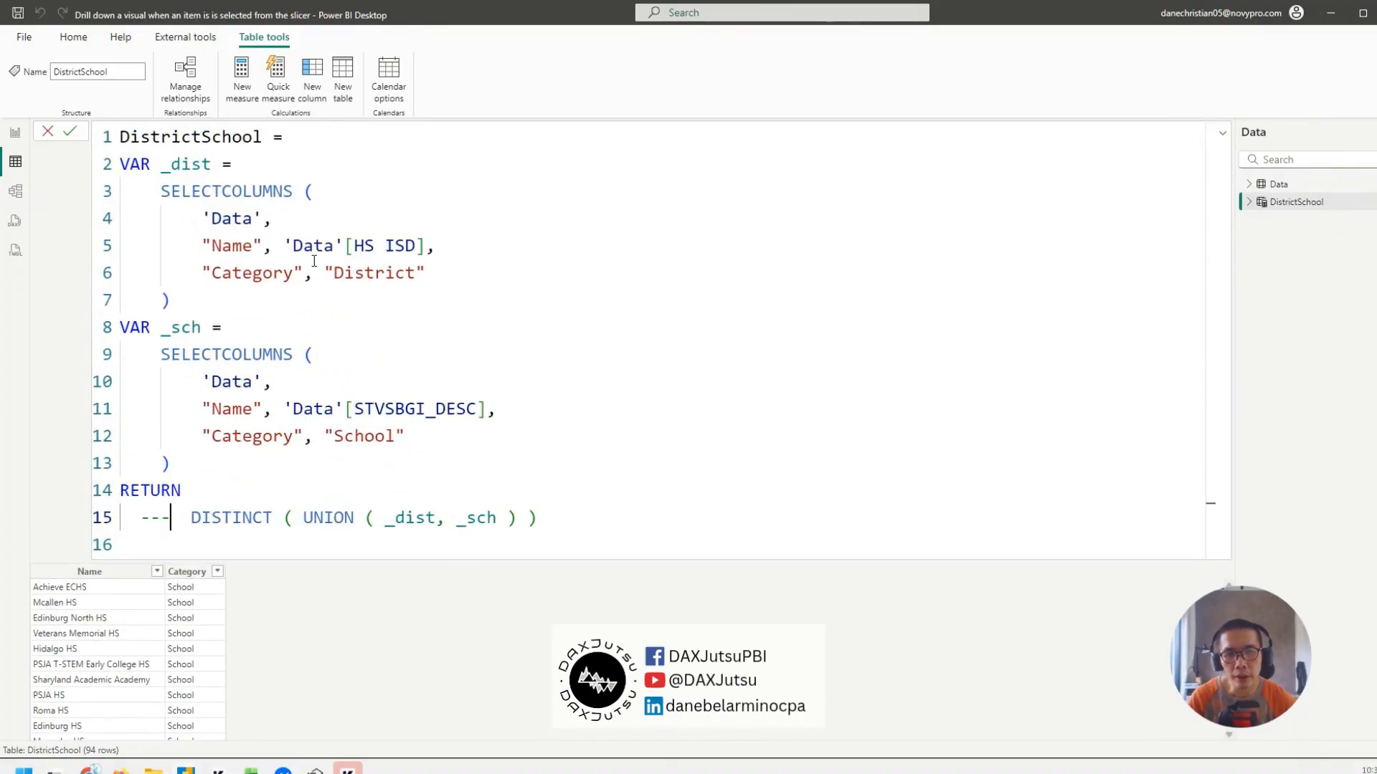
- Add _dist as the returned expression below the commented-out DISTINCT line and commit the DistrictSchool formula
left_click(349, 191)
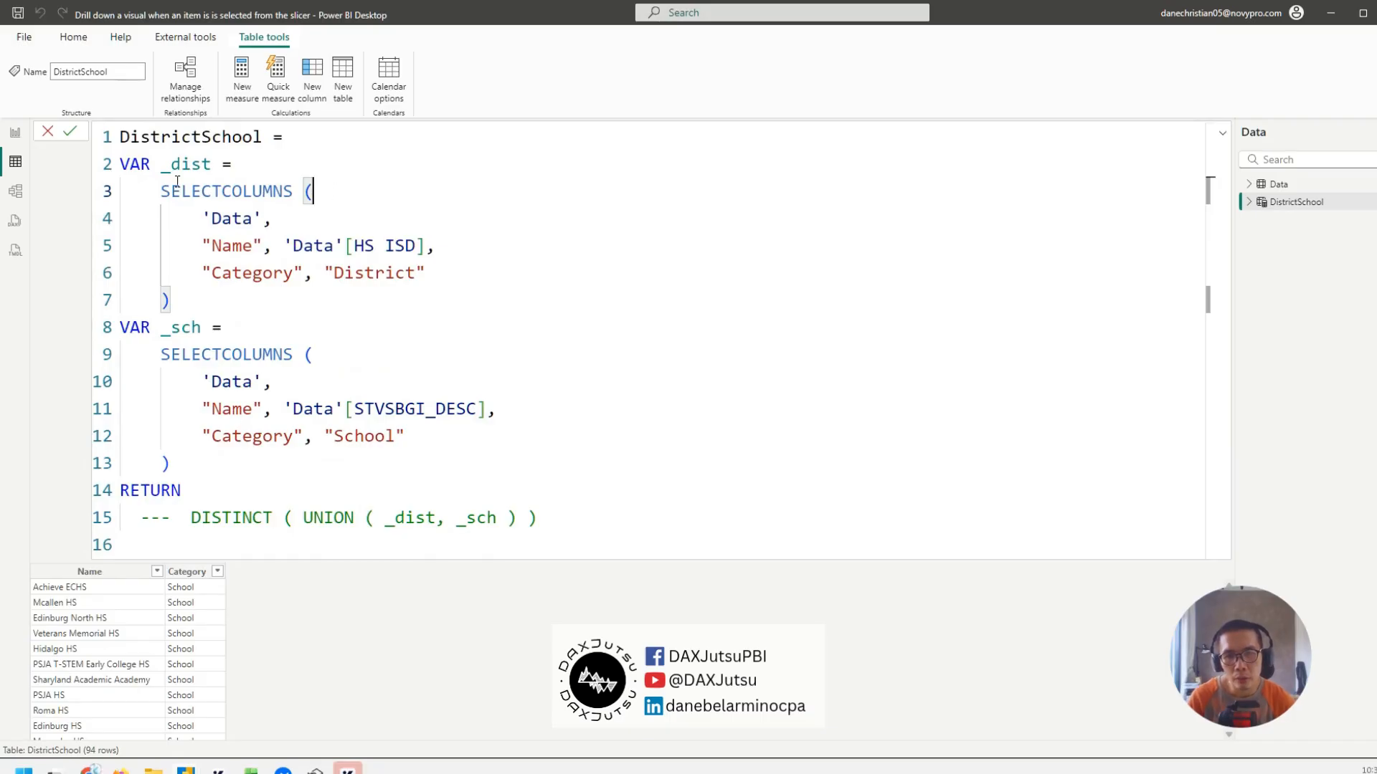
left_click_drag(151, 188, 513, 292)
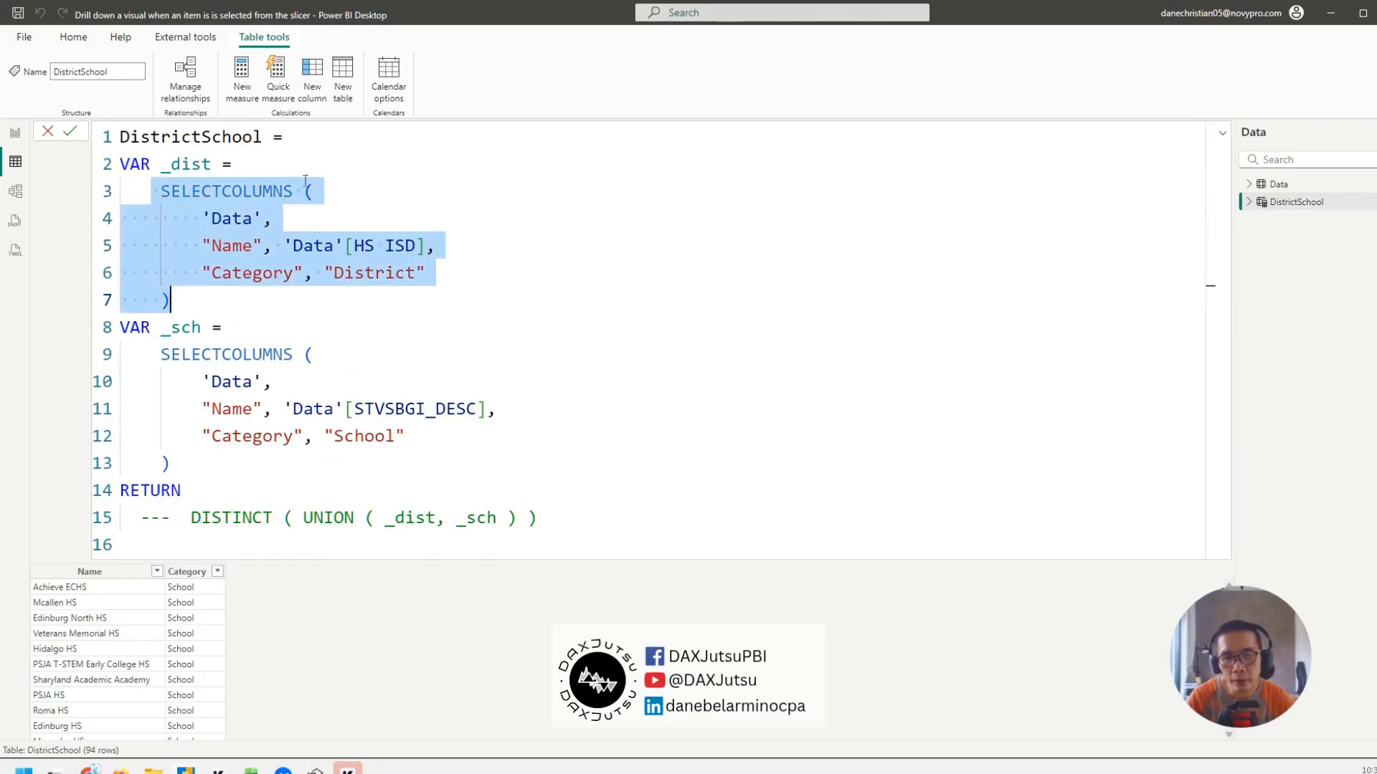
left_click(169, 191)
left_click(453, 213)
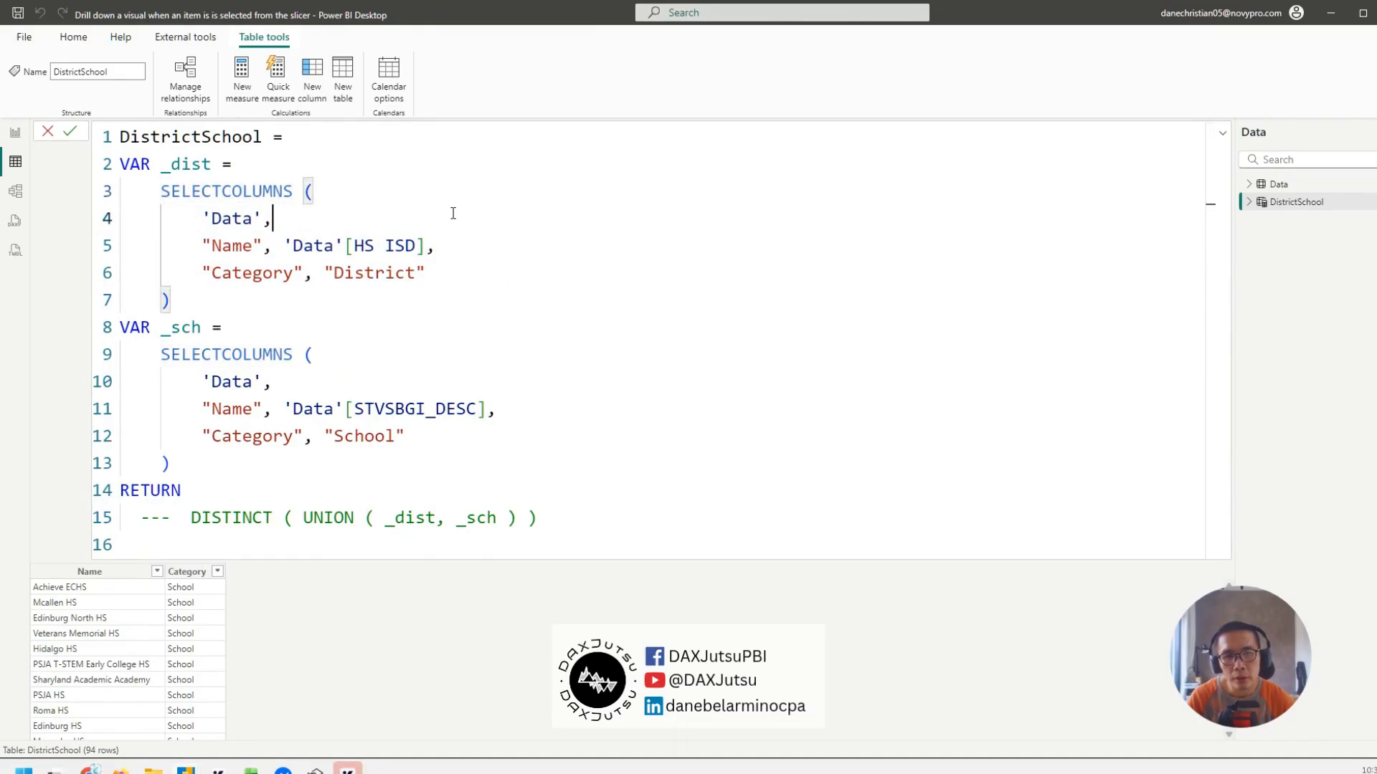
double_click(190, 164)
key("ctrl+c")
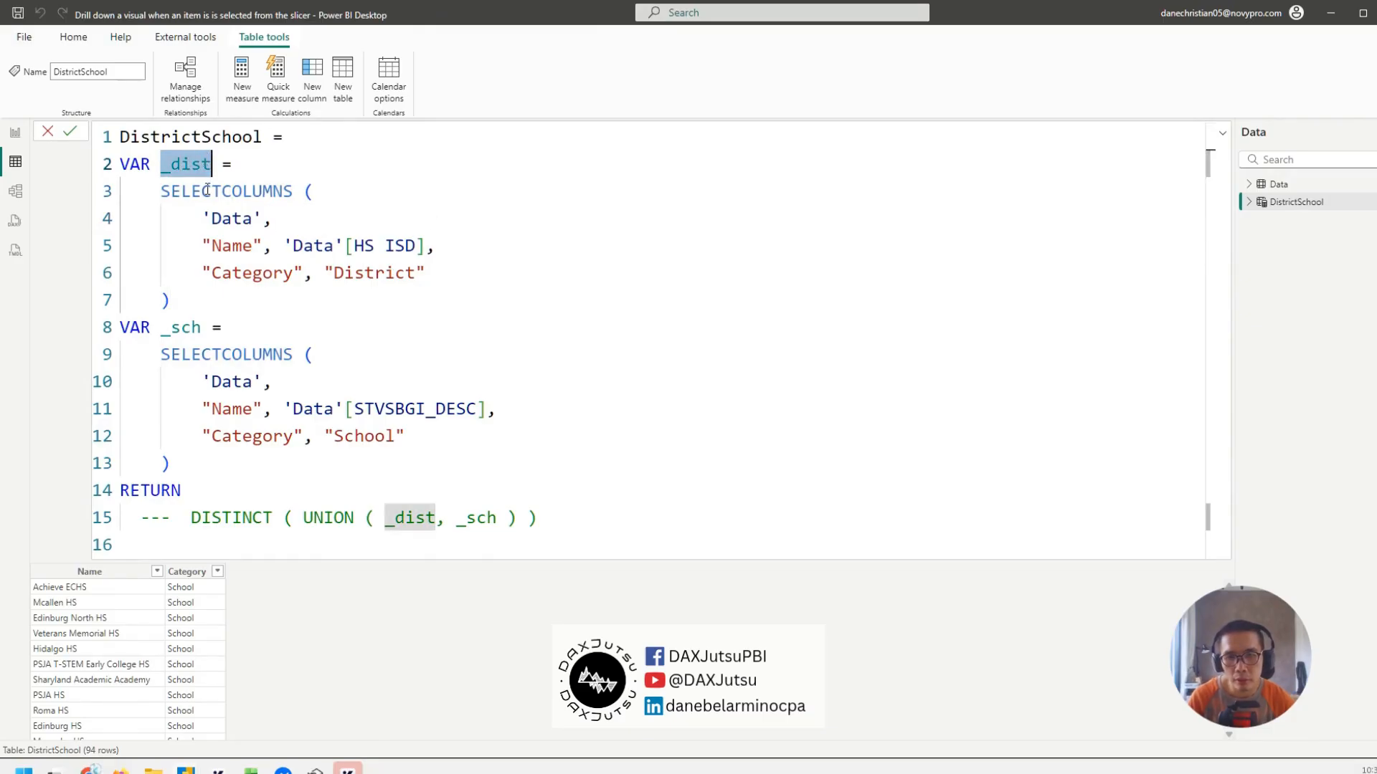
left_click(188, 539)
key("ctrl+v")
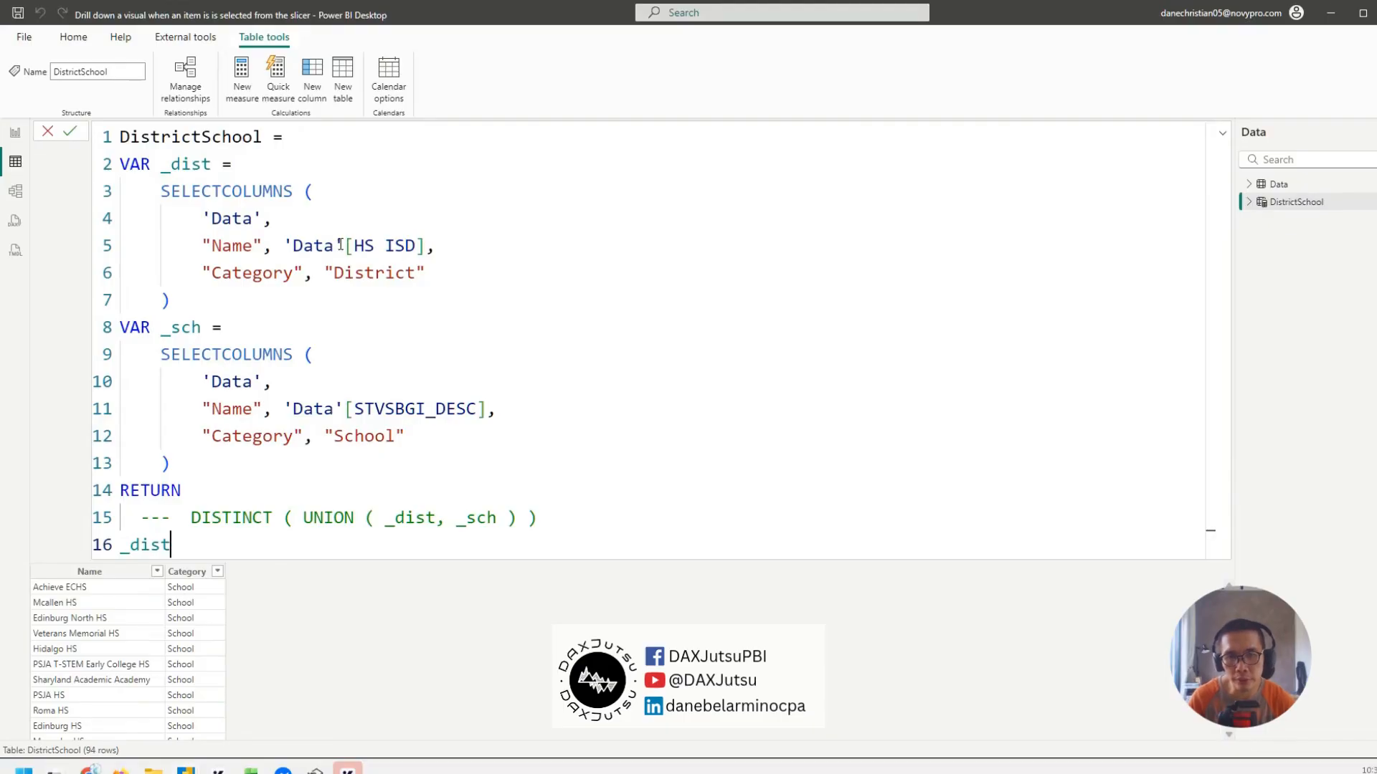
left_click_drag(183, 269, 564, 259)
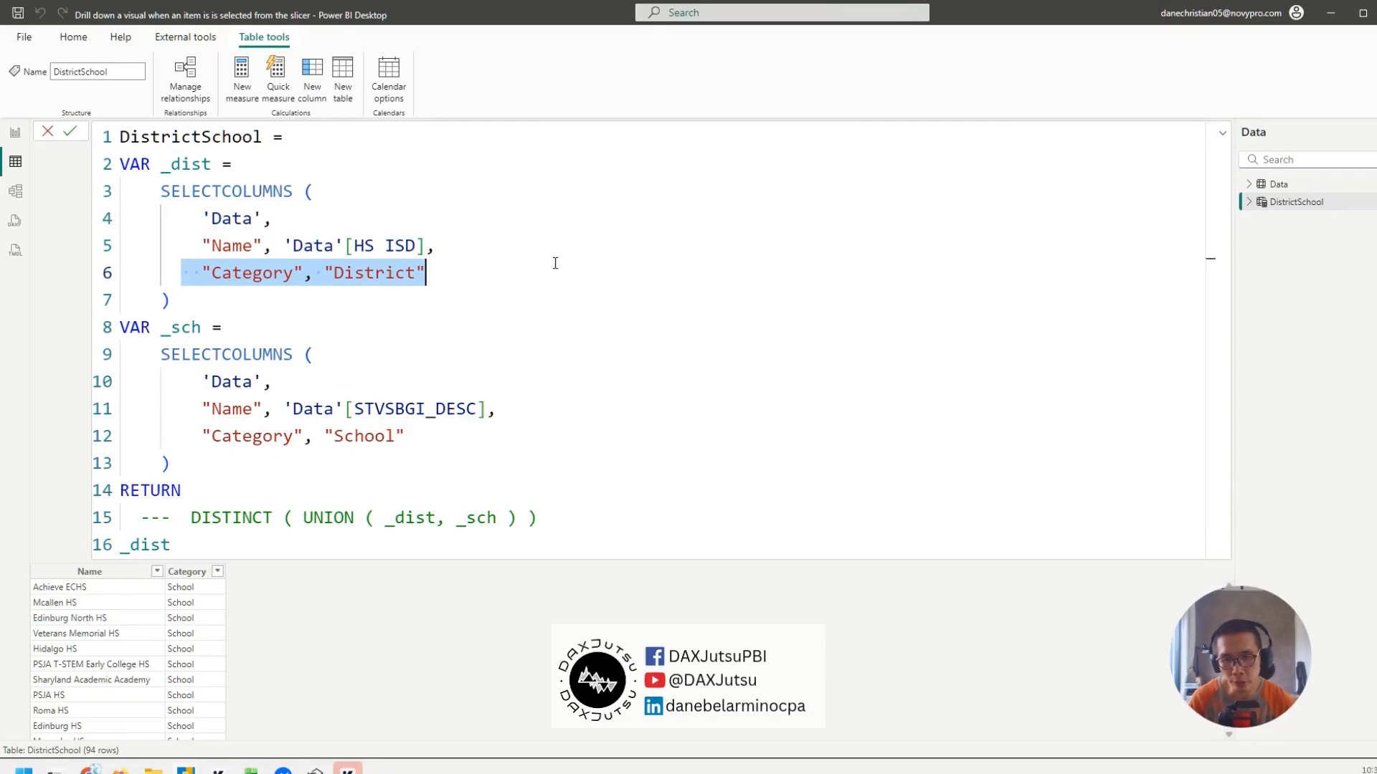
left_click(250, 547)
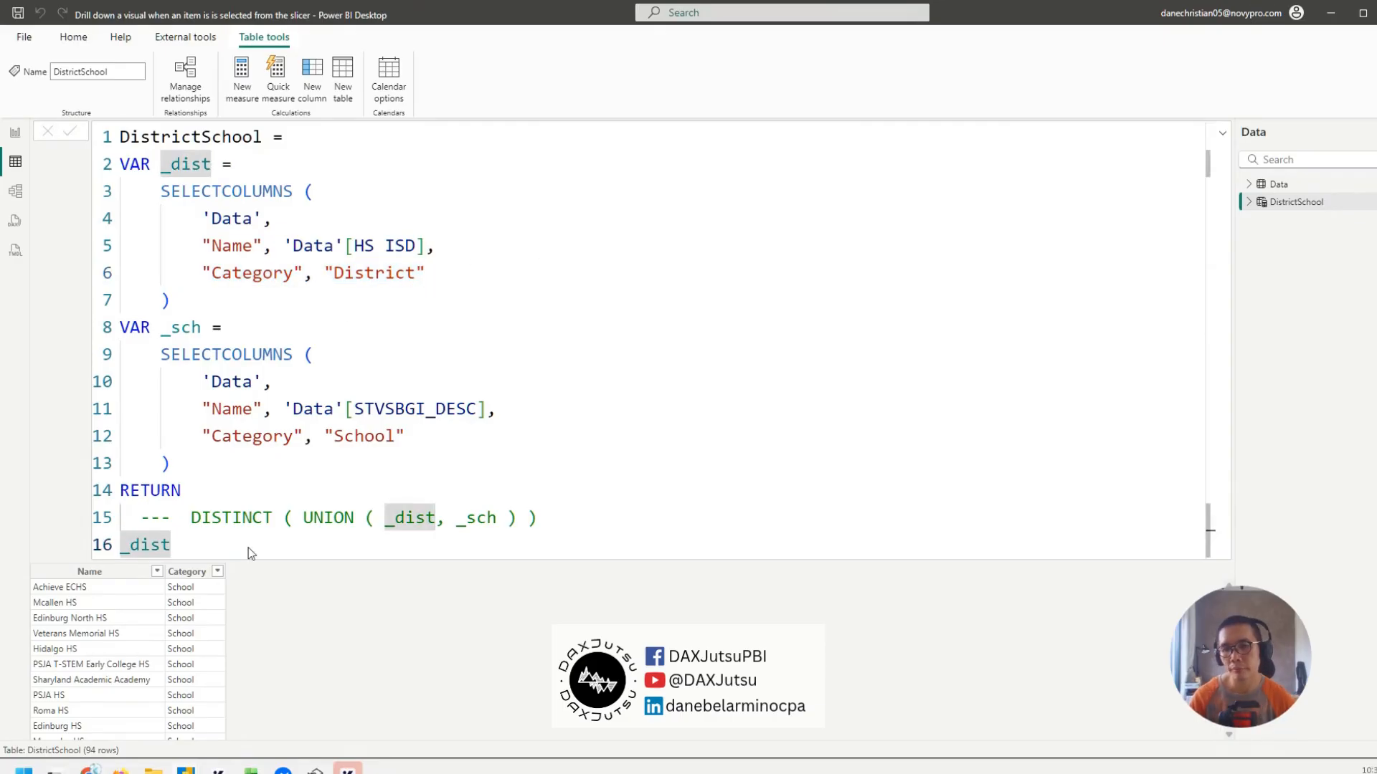
key("Return")
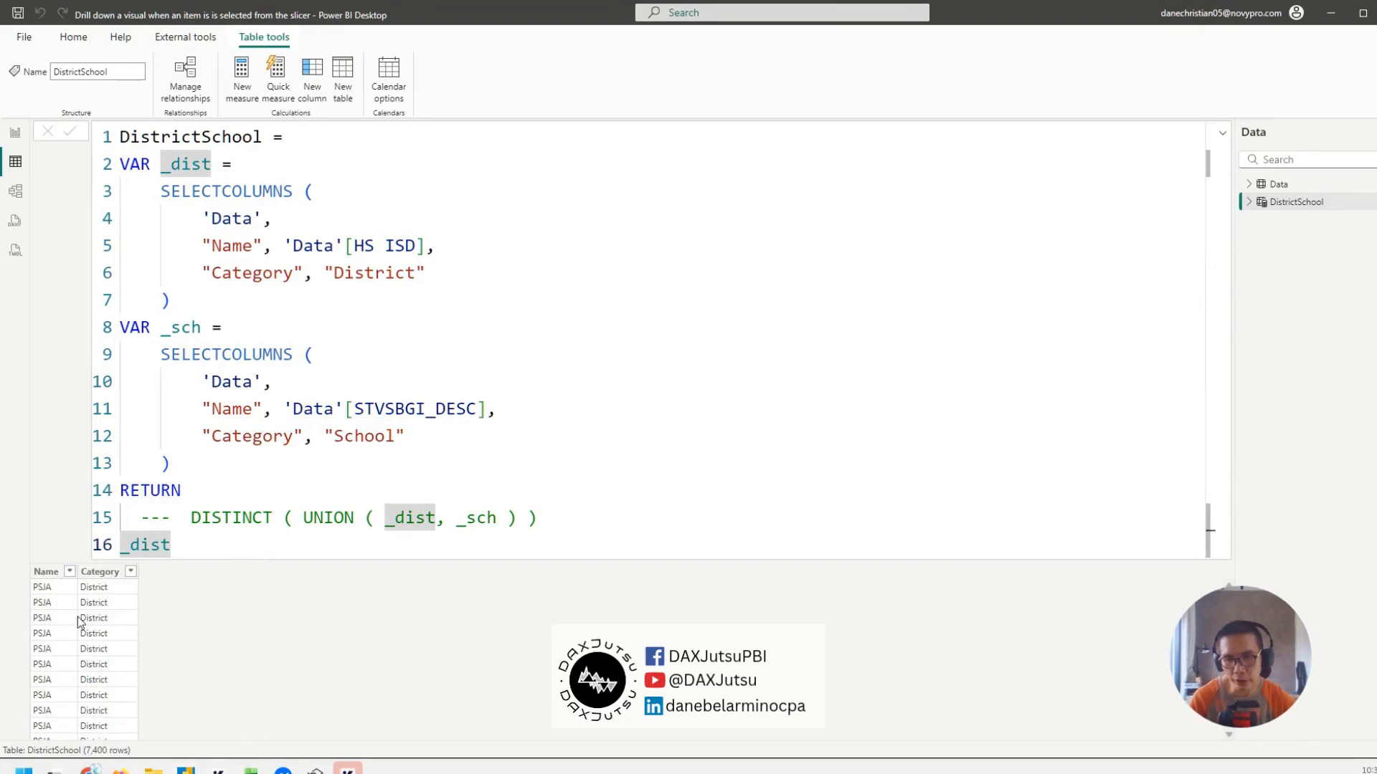
- Examine the DistrictSchool rows and compare them with the distinct HS ISD values in the Data table
left_click(1220, 135)
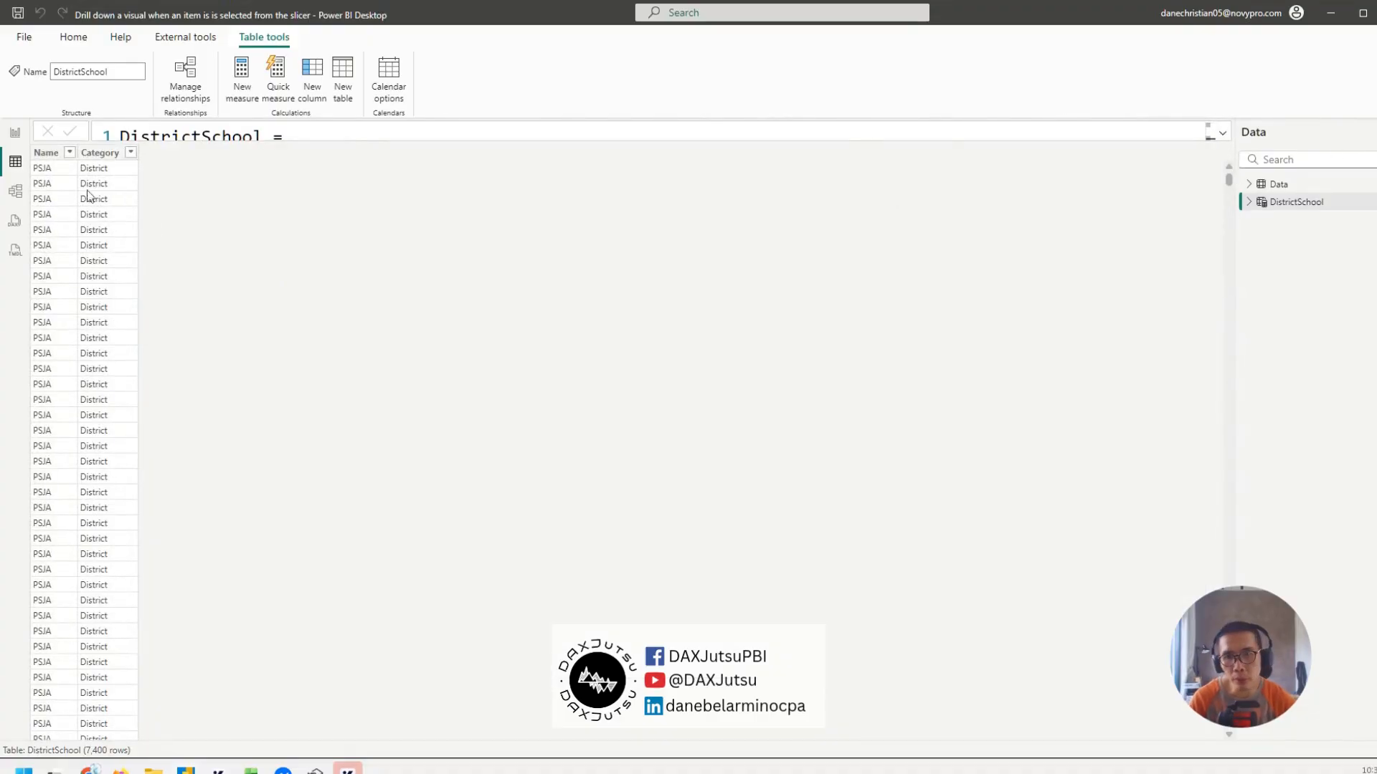
left_click(1282, 185)
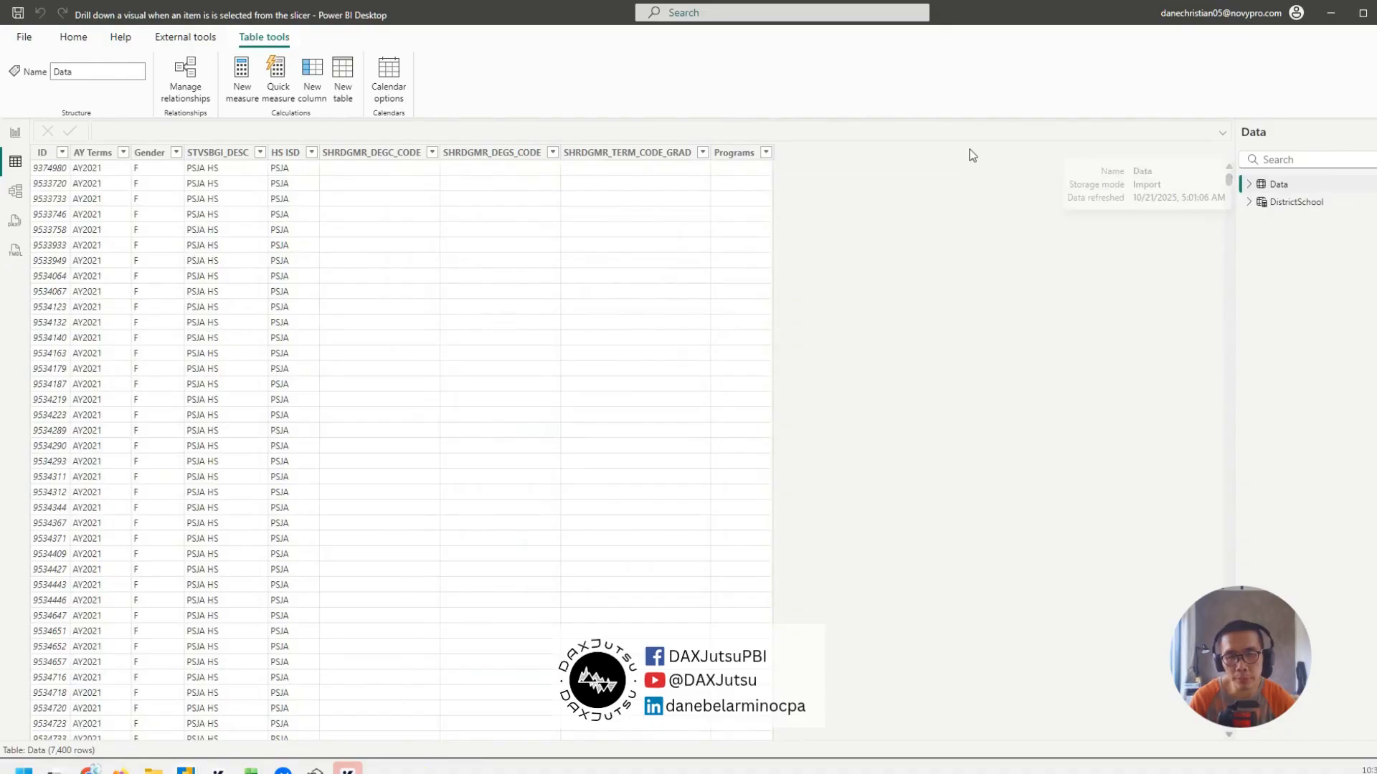
left_click(311, 152)
left_click(677, 292)
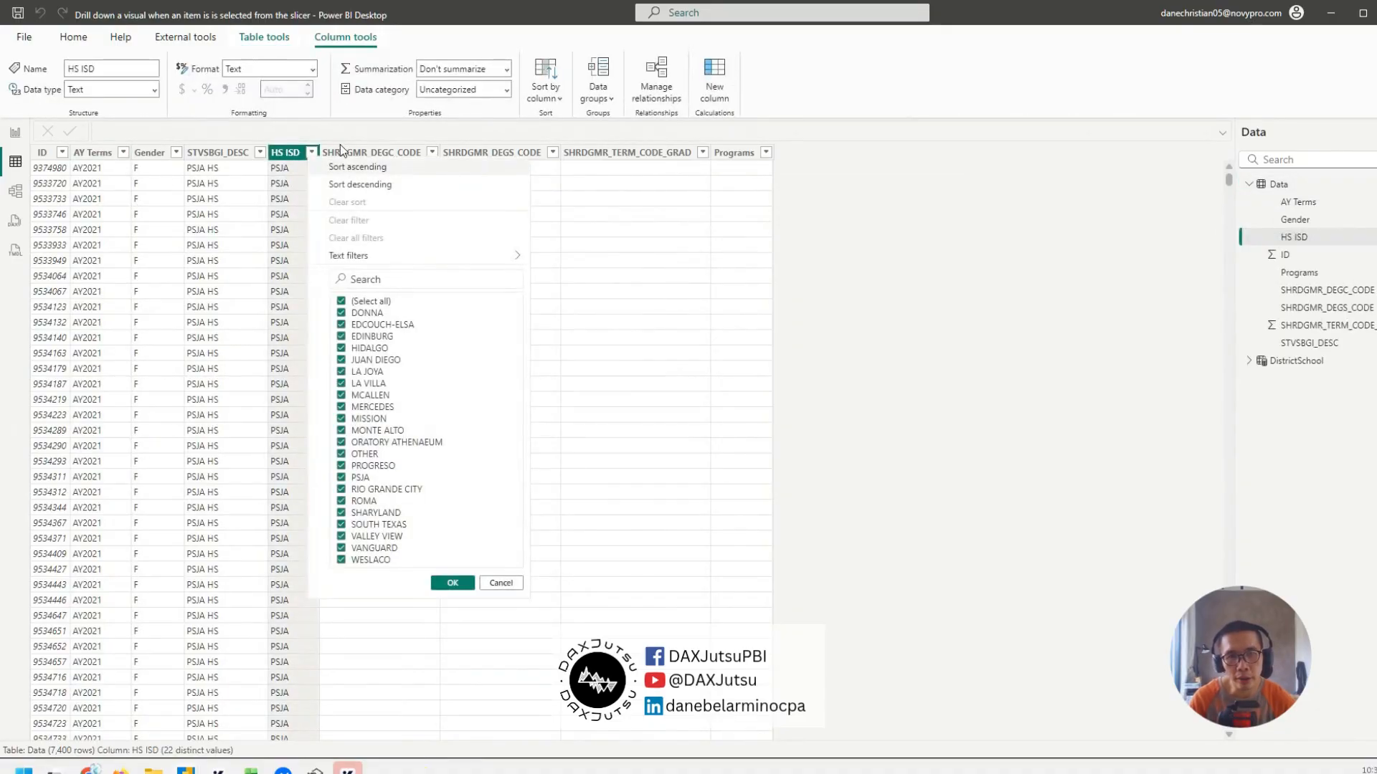
left_click(298, 156)
left_click(1290, 361)
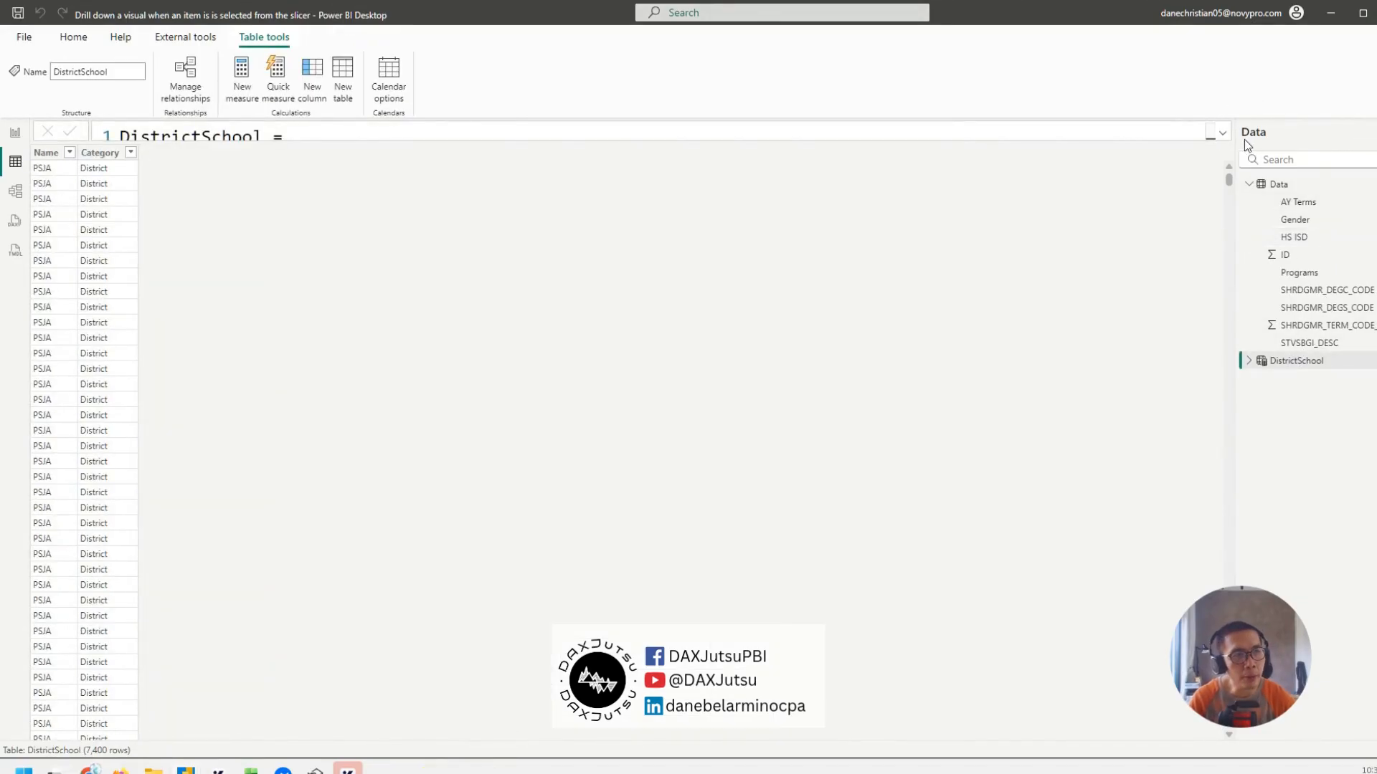
- Replace the returned _dist expression with _sch in the DistrictSchool formula and commit it
left_click(1223, 132)
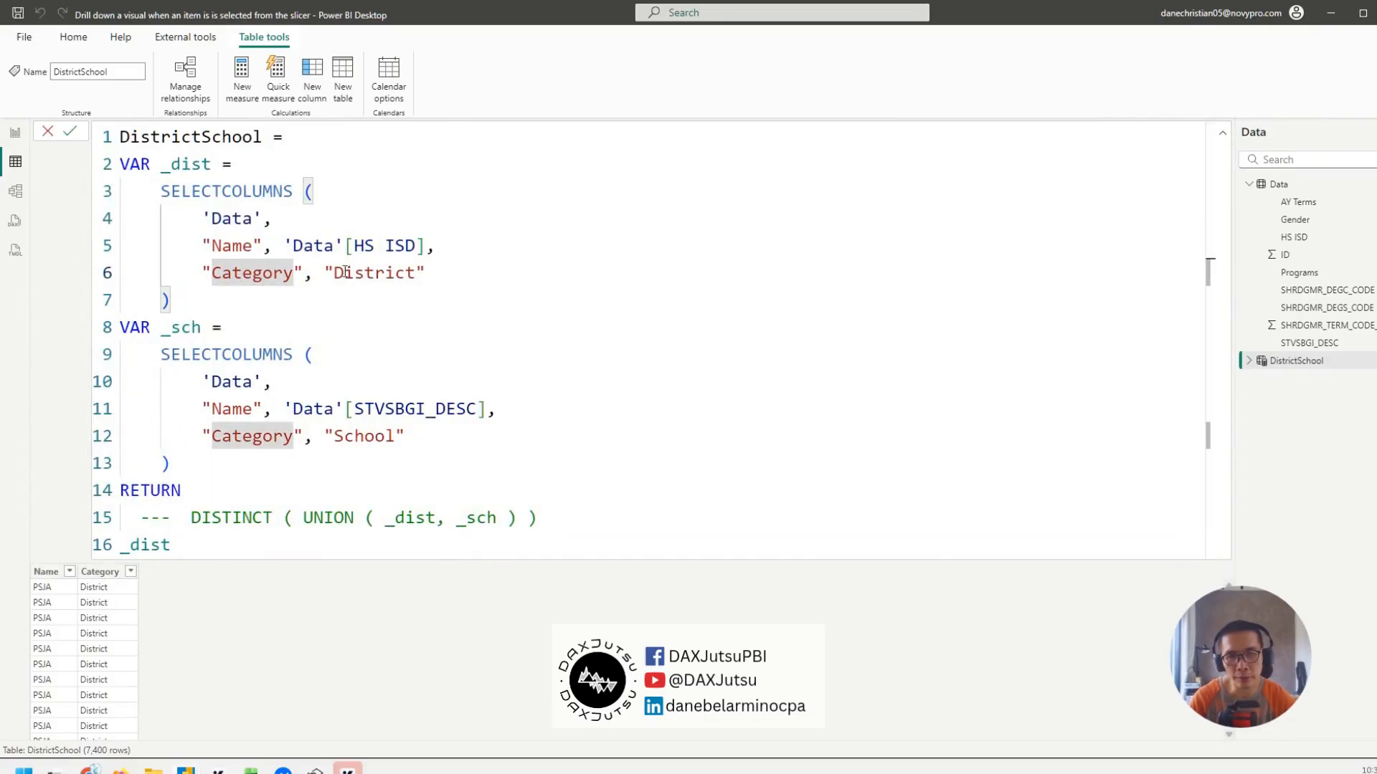
left_click_drag(325, 272, 426, 273)
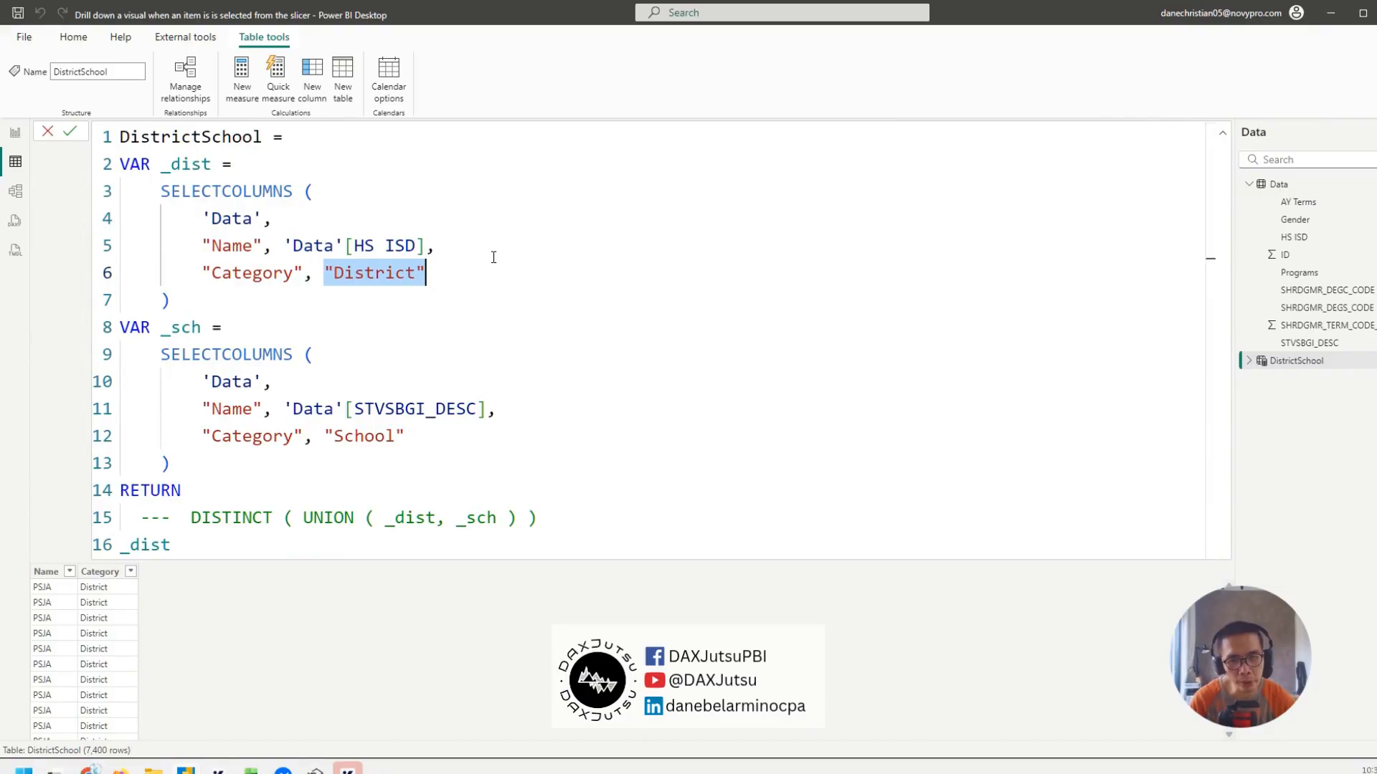
double_click(192, 327)
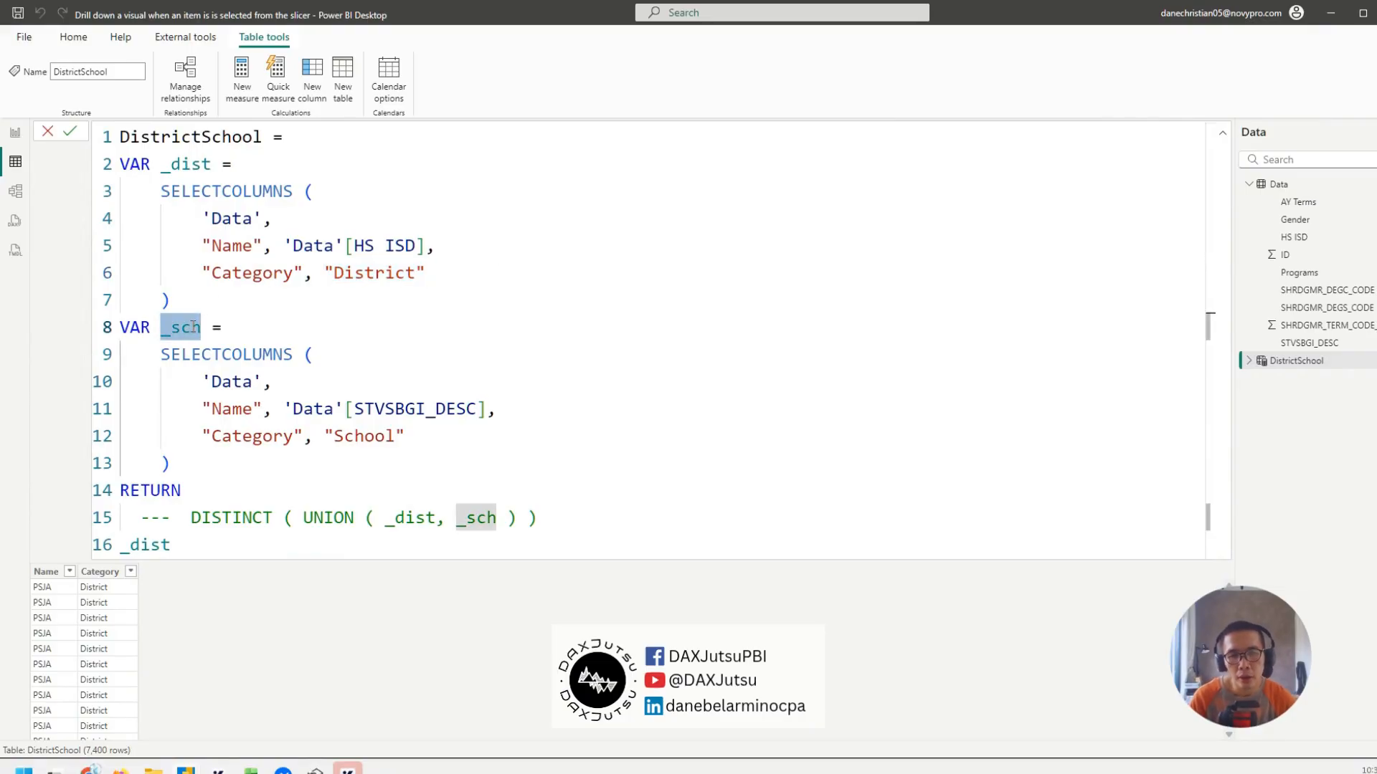
left_click(744, 272)
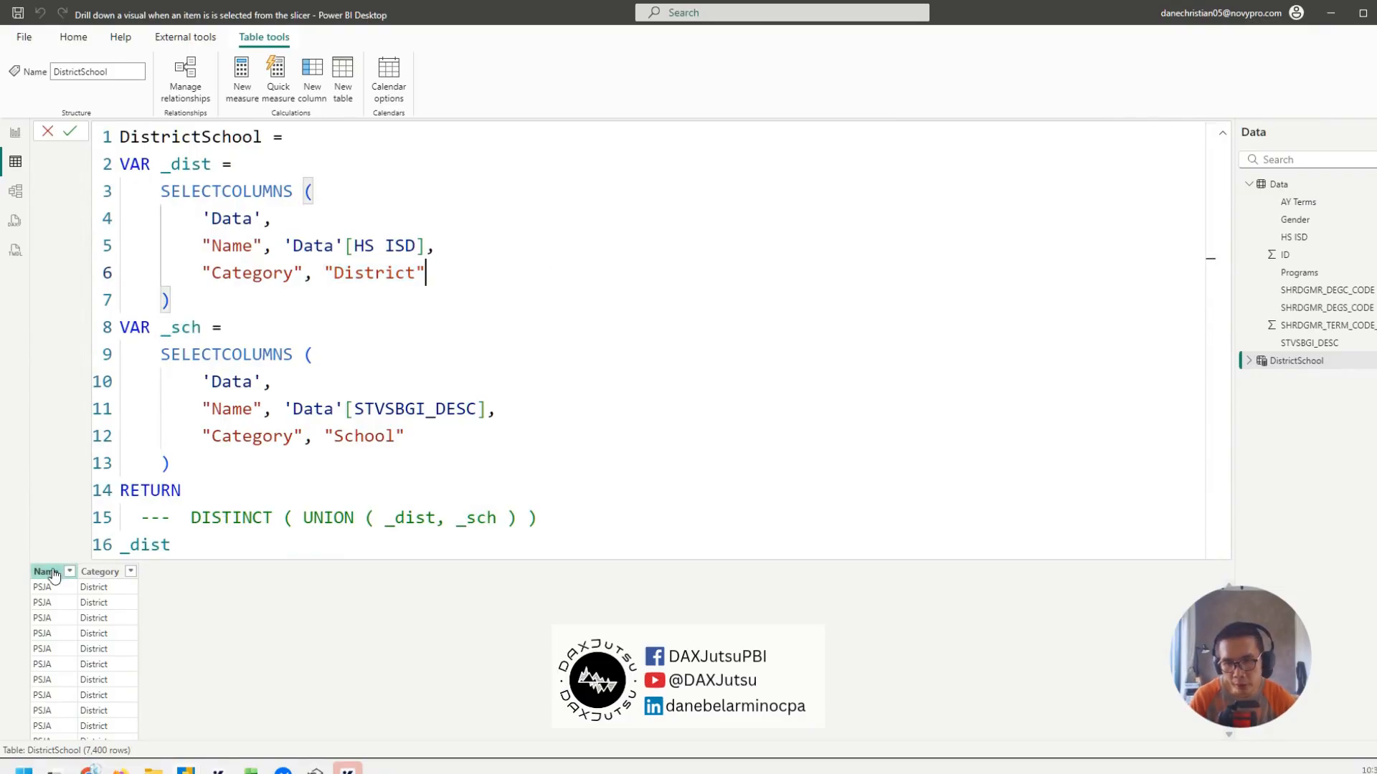
left_click_drag(207, 241, 269, 241)
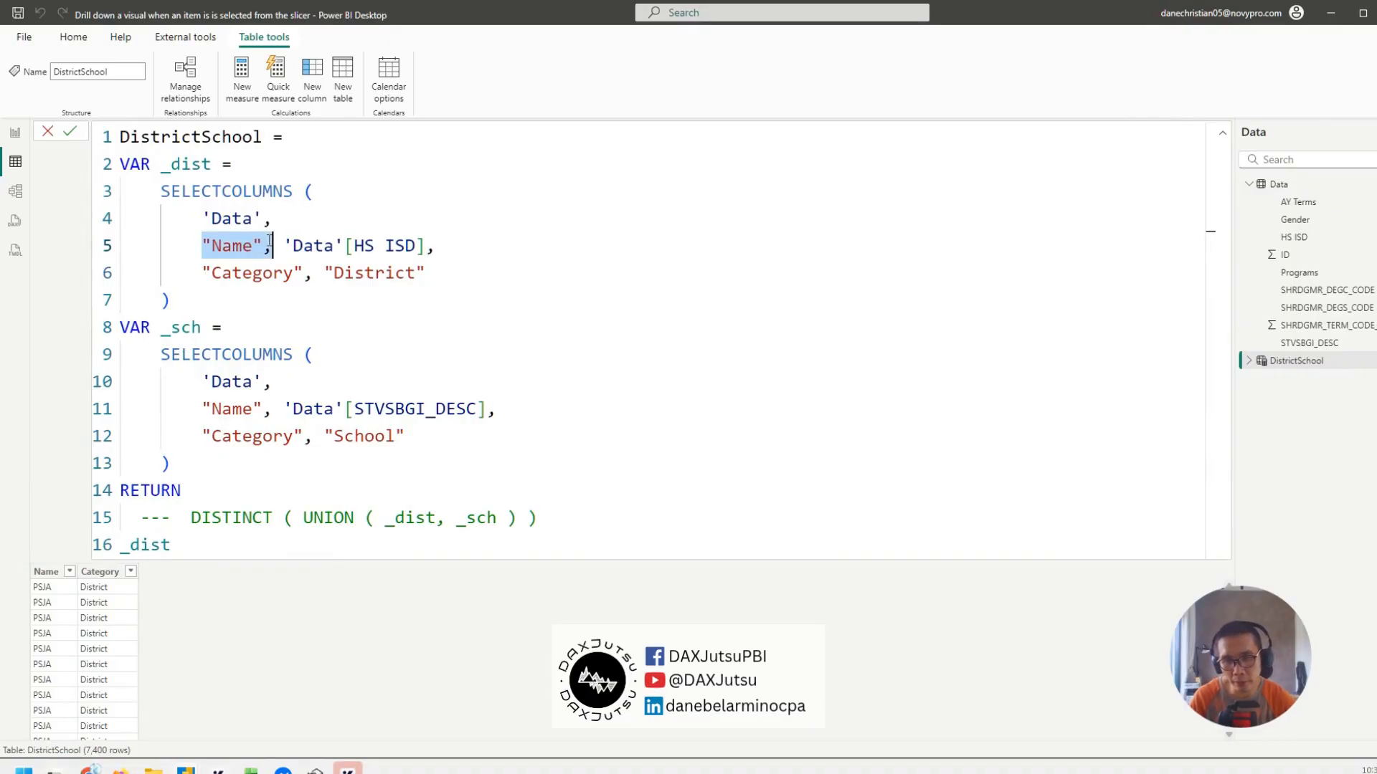
double_click(192, 328)
key("ctrl+c")
double_click(154, 545)
key("ctrl+v")
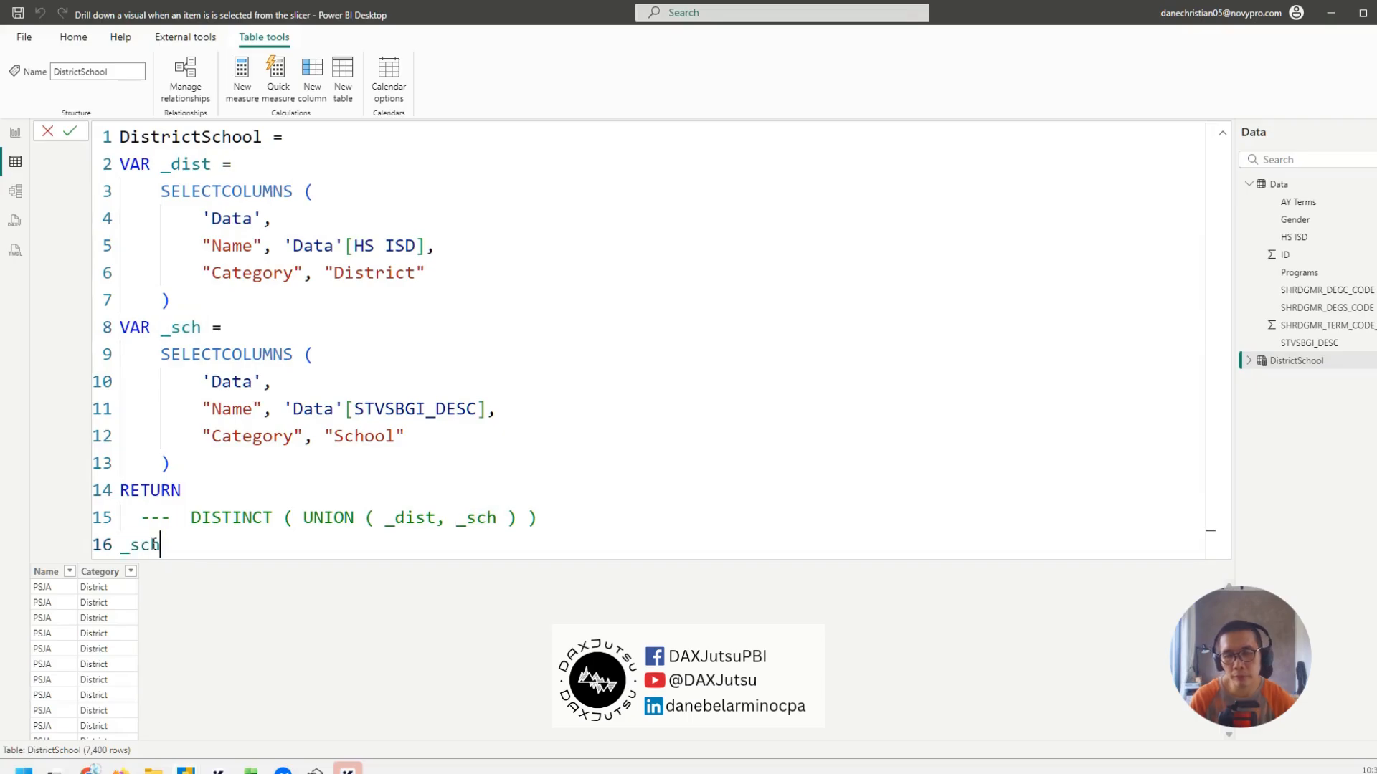
key("Return")
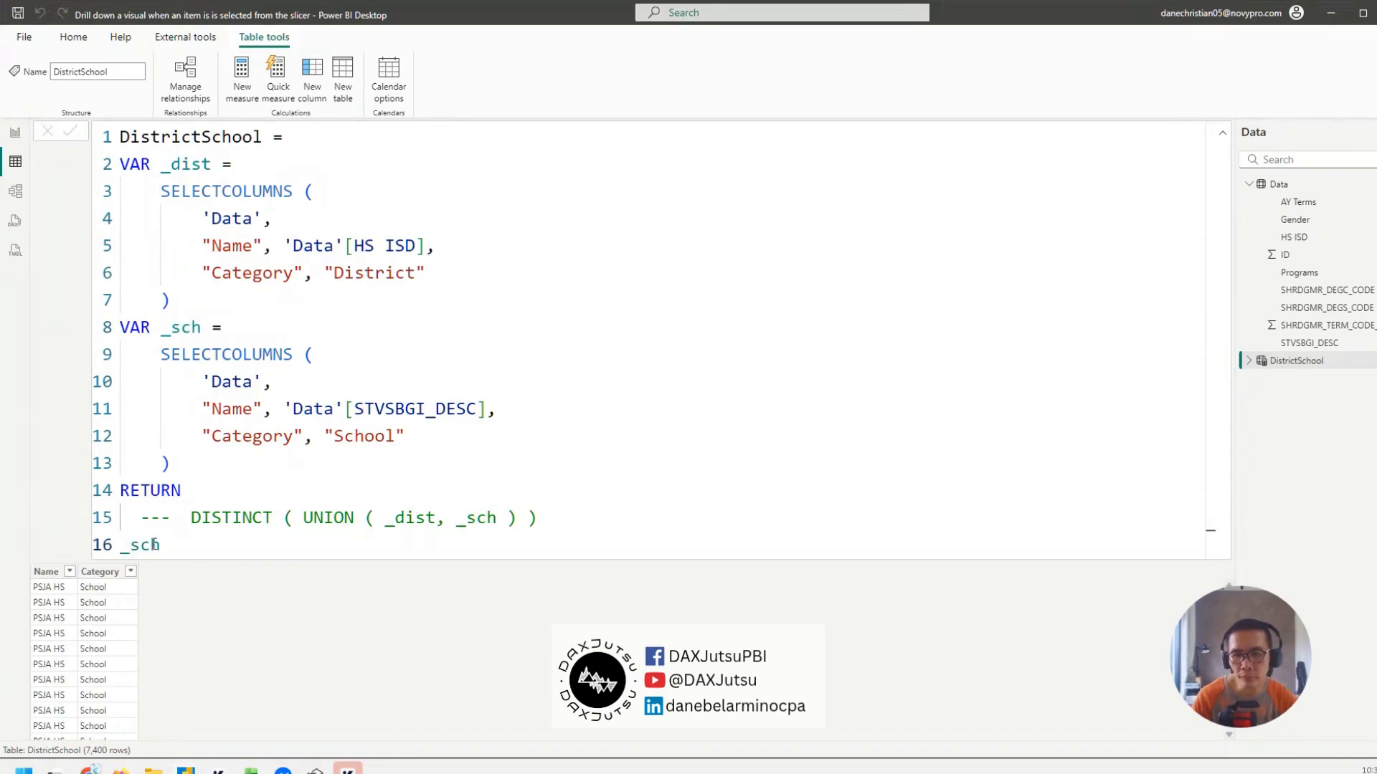
- Replace the returned _sch expression with UNION ( _dist, _sch ), commit the formula, and view the combined rows
left_click(493, 390)
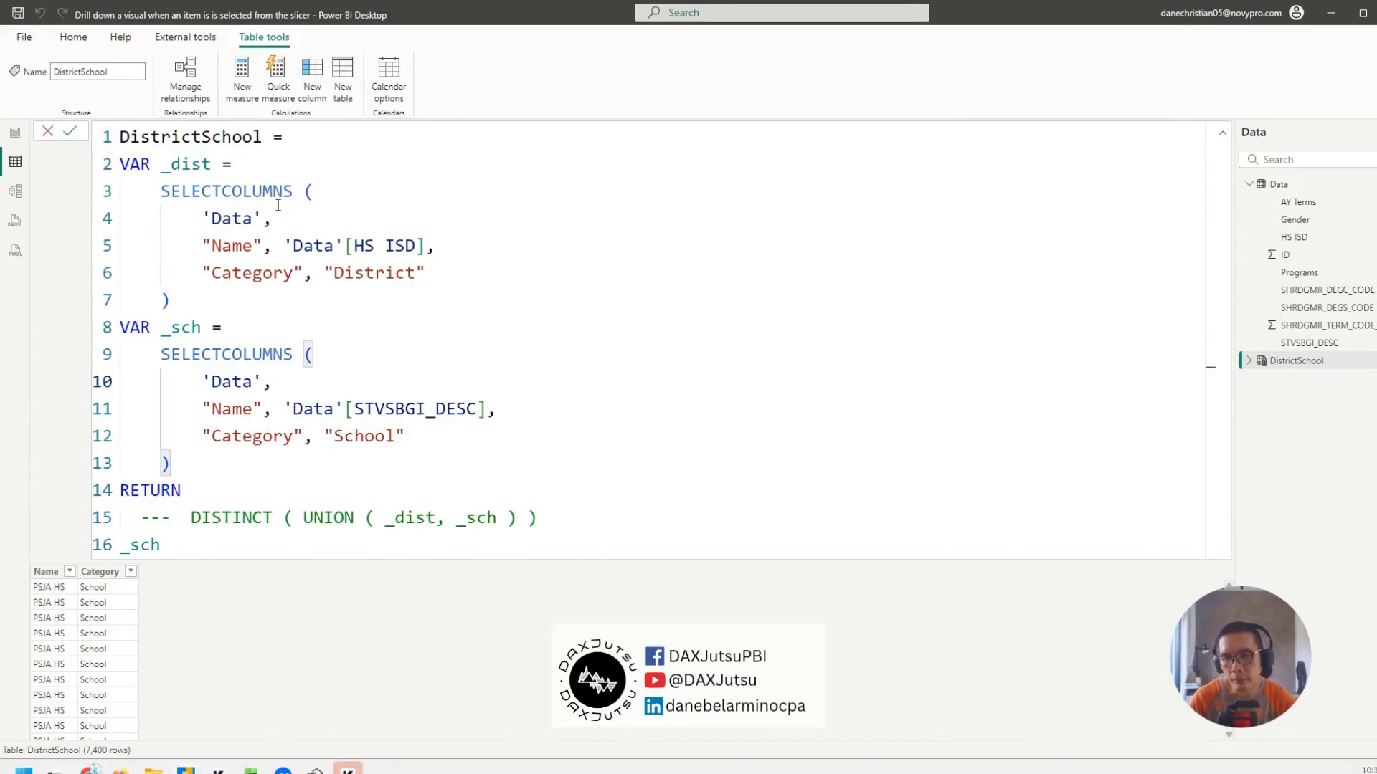
left_click_drag(304, 518, 515, 516)
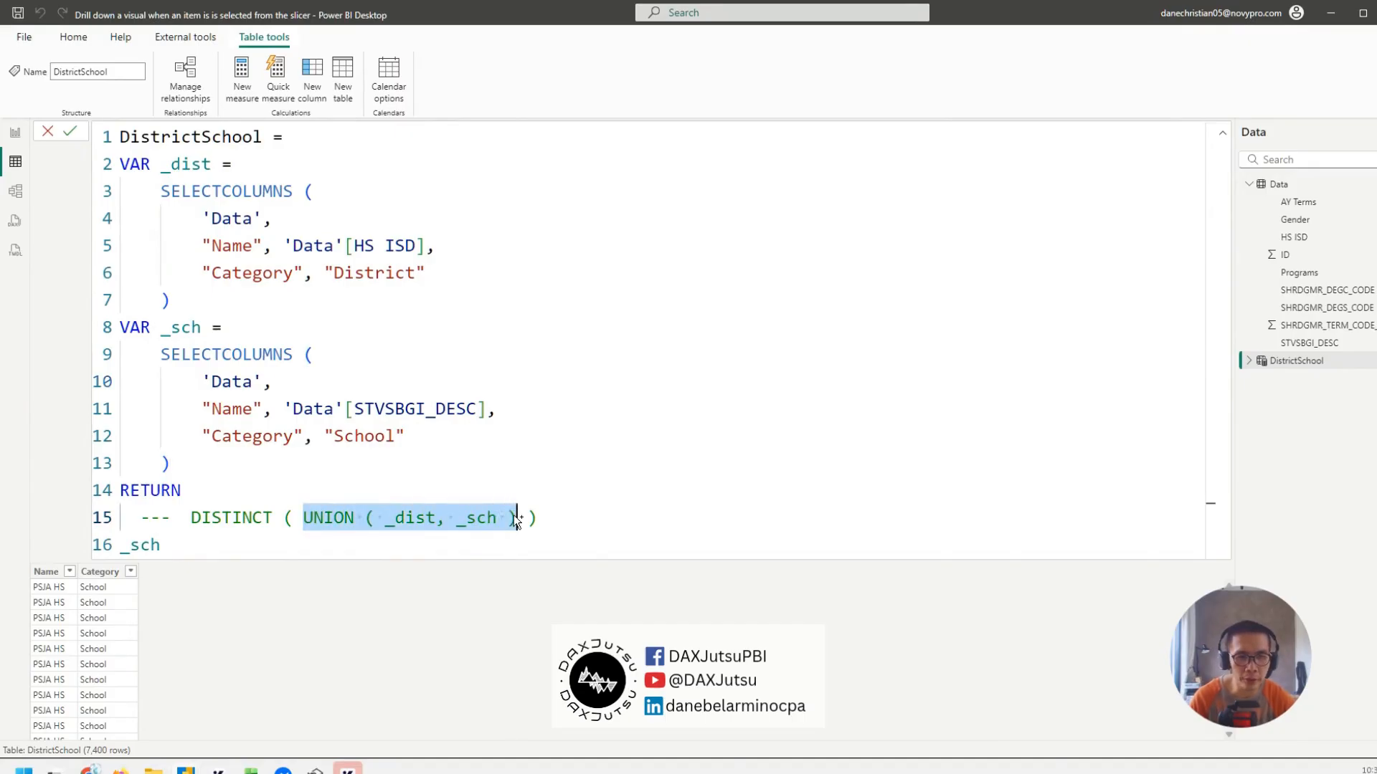
double_click(170, 548)
key("ctrl+v")
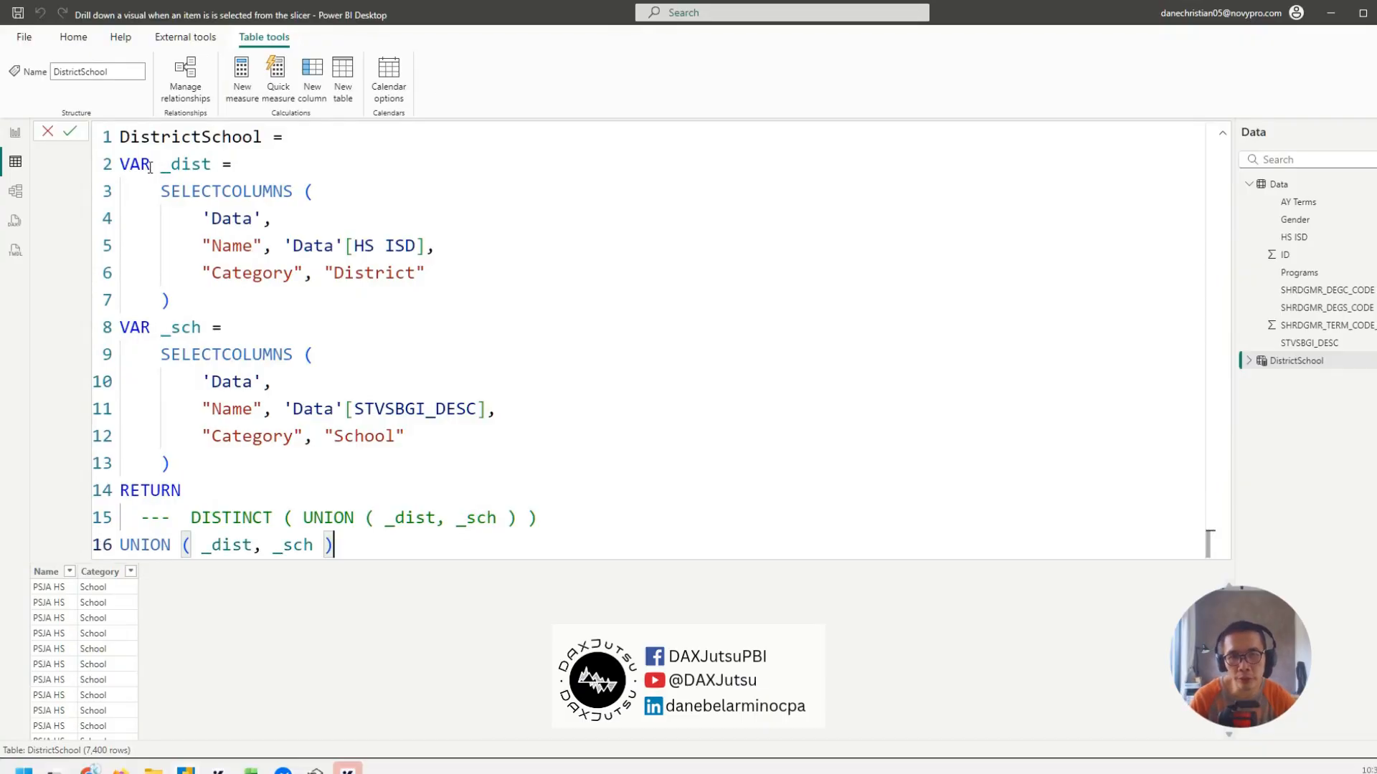
left_click_drag(182, 165, 649, 466)
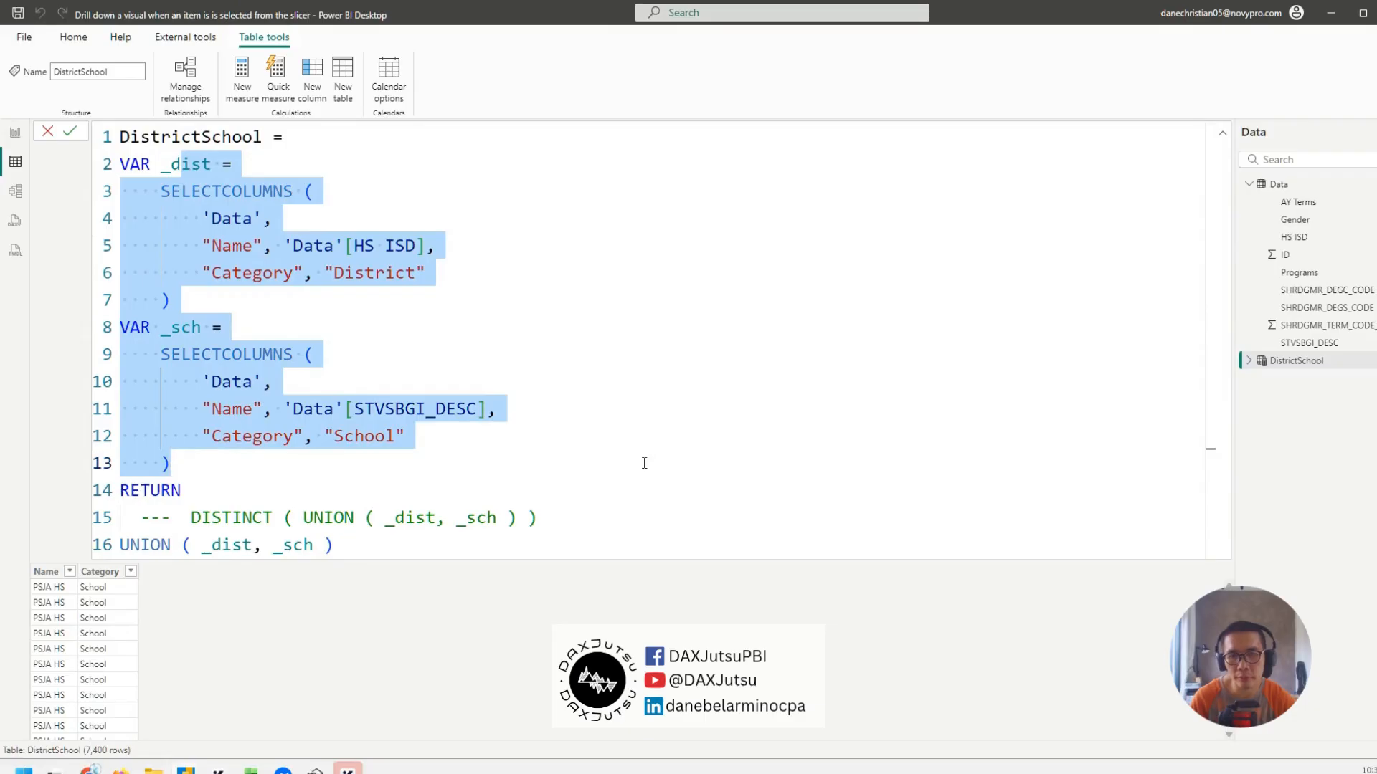
left_click(345, 554)
key("Return")
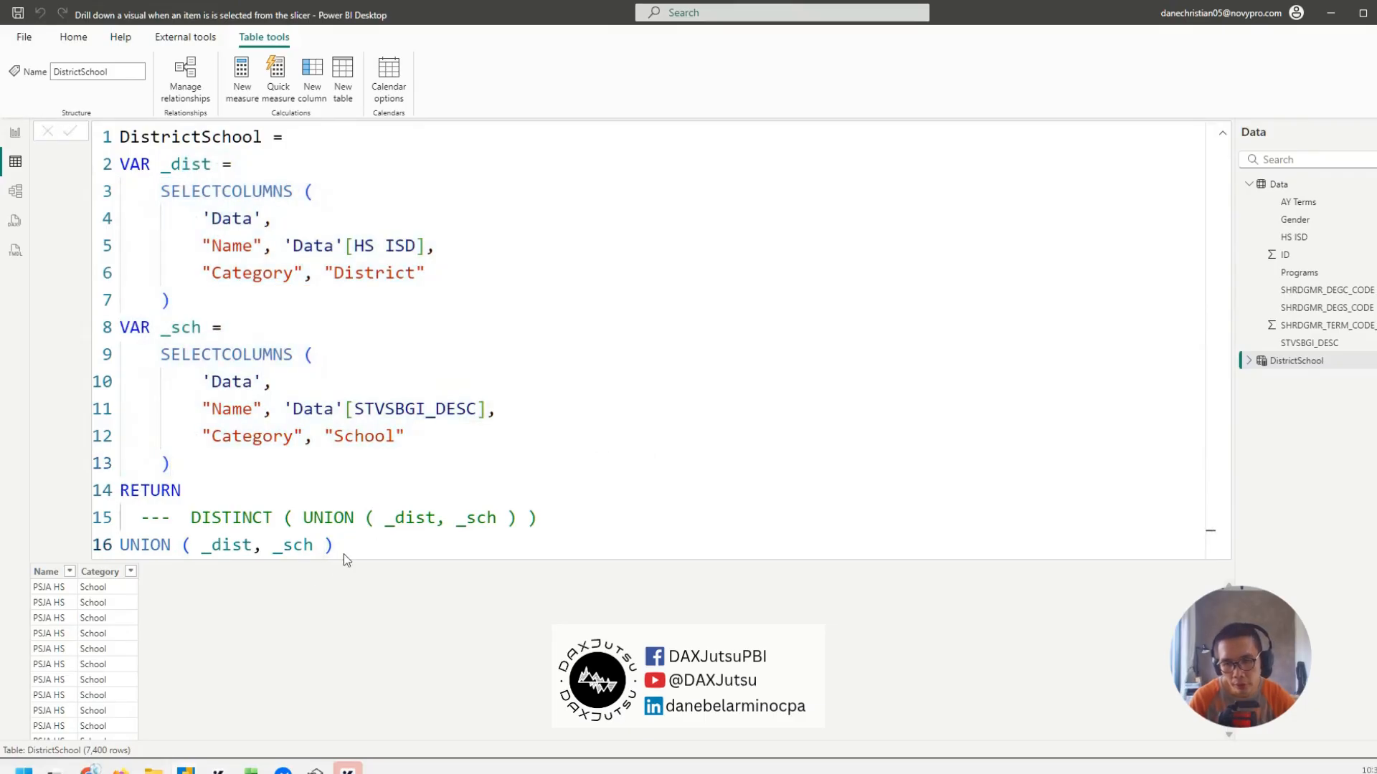
left_click(1223, 133)
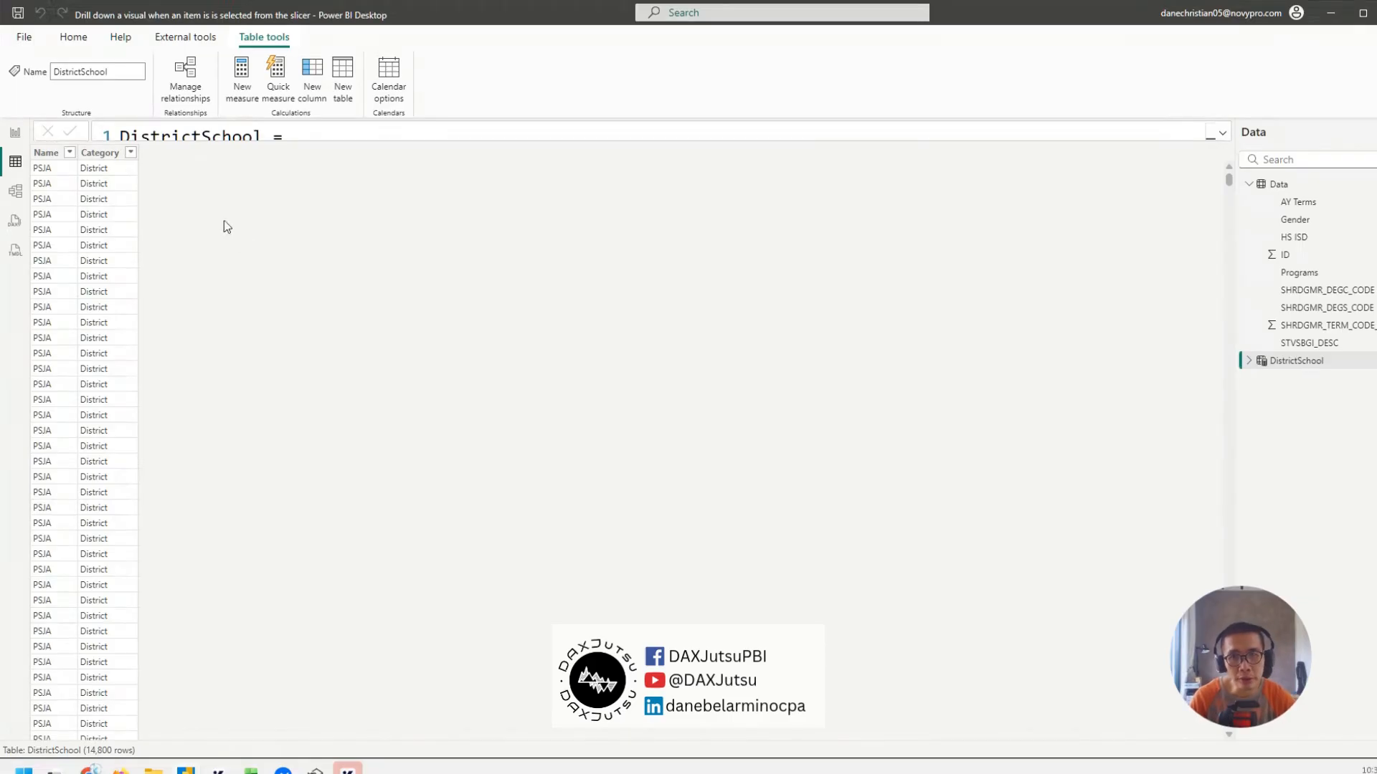
- Delete the separate UNION line and uncomment DISTINCT ( UNION ( _dist, _sch ) ) as the DistrictSchool table's returned expression
left_click(1222, 133)
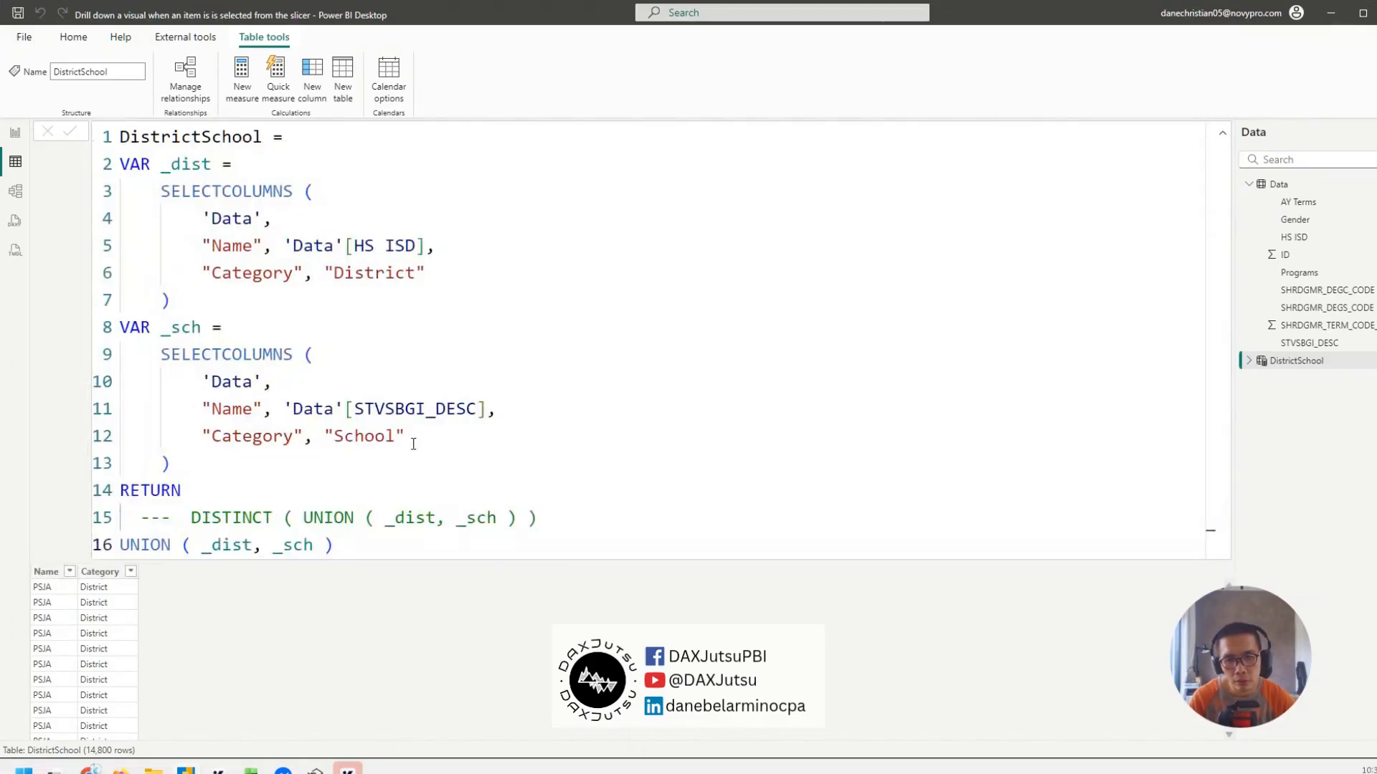
left_click(333, 545)
key("shift+Home")
key("BackSpace")
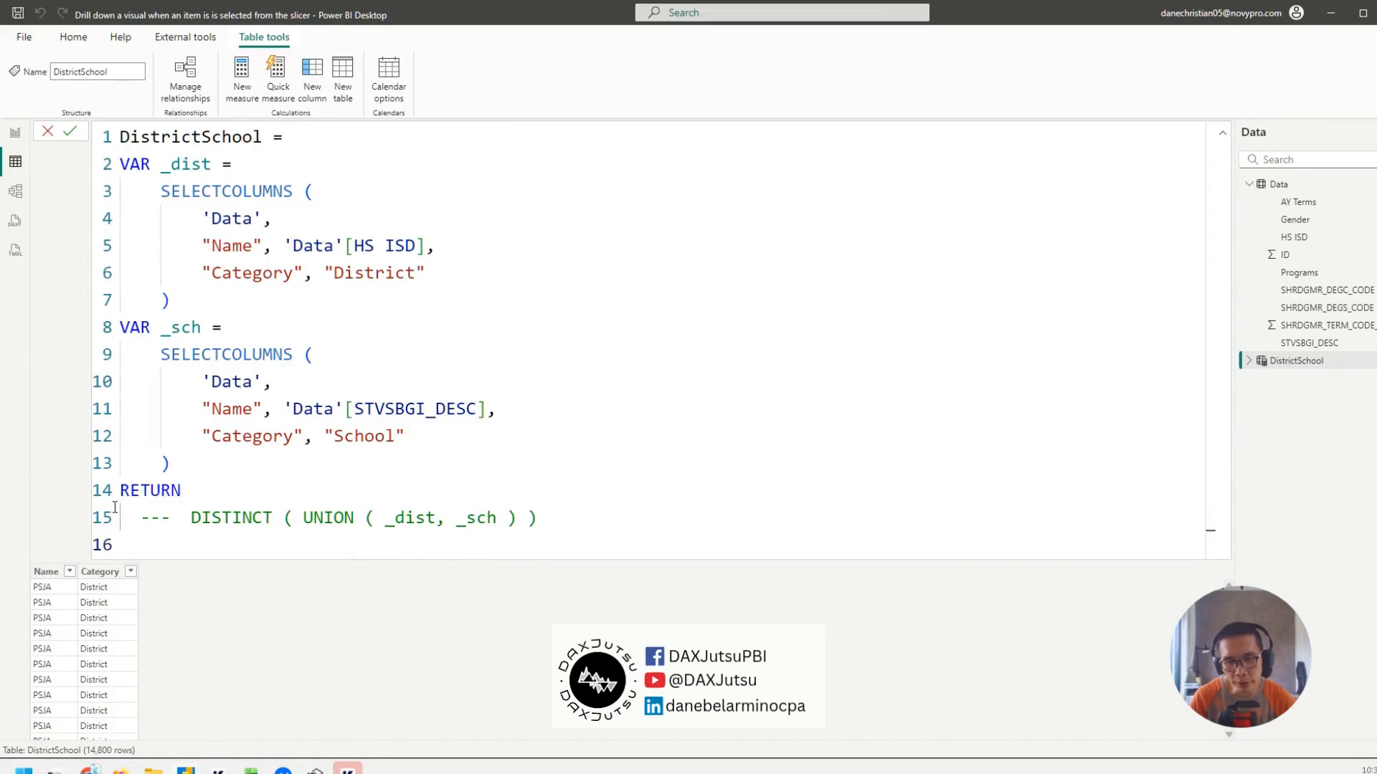
left_click(191, 518)
key("shift+Home")
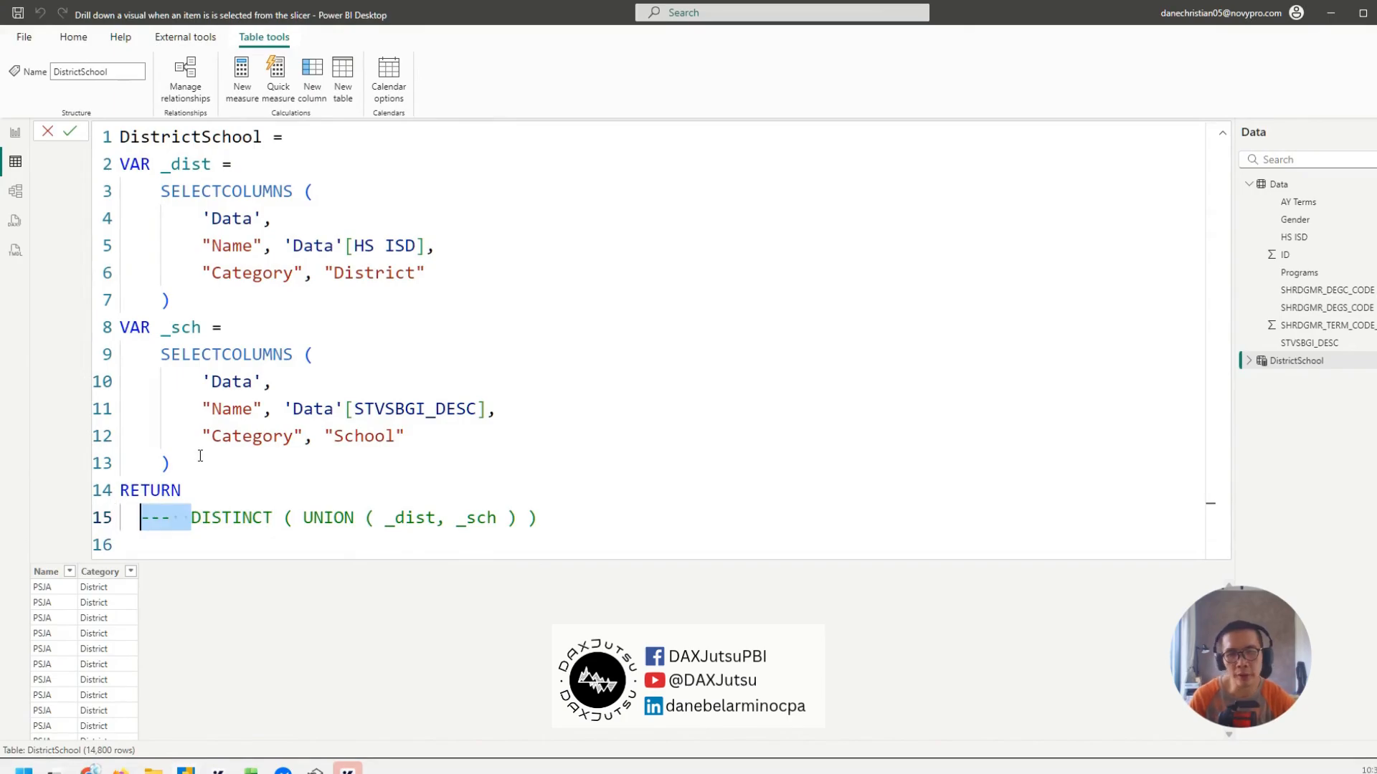
key("BackSpace")
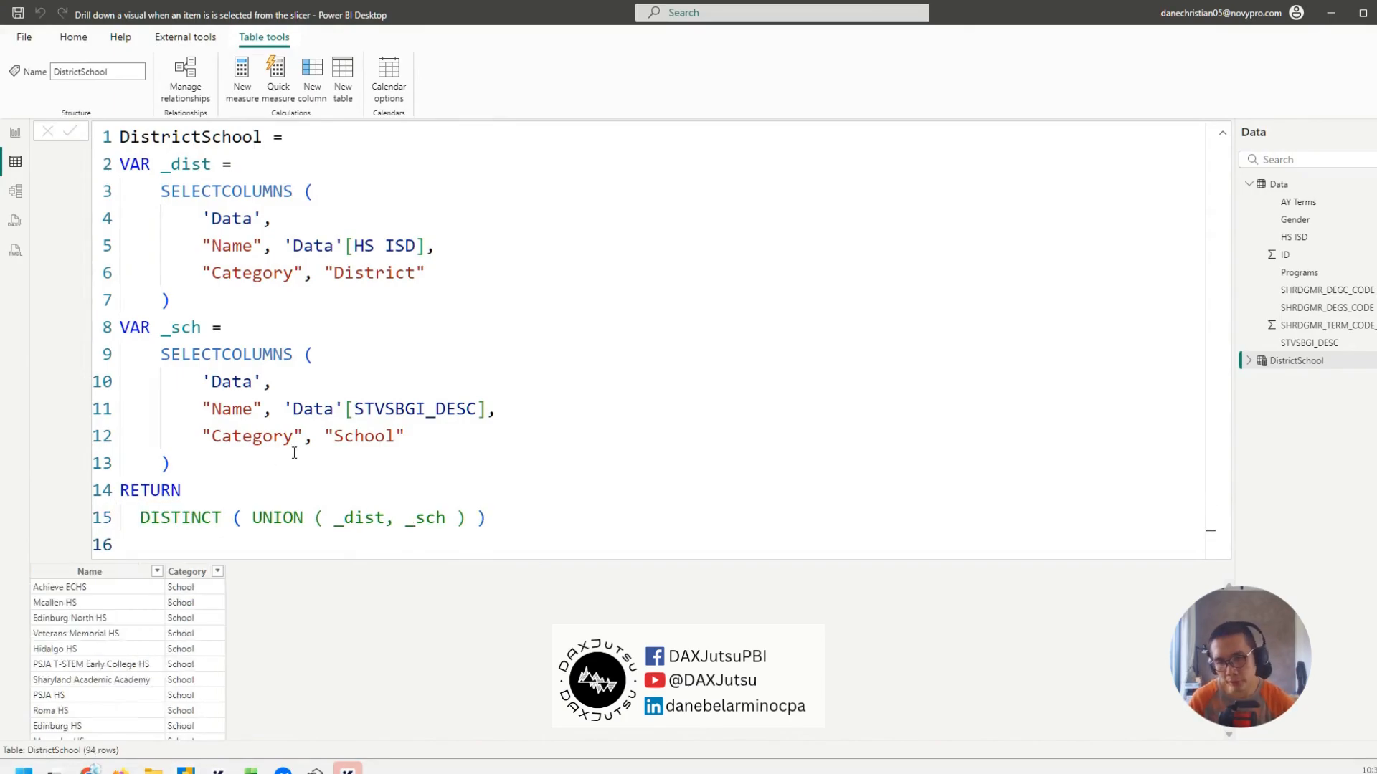
left_click(1223, 133)
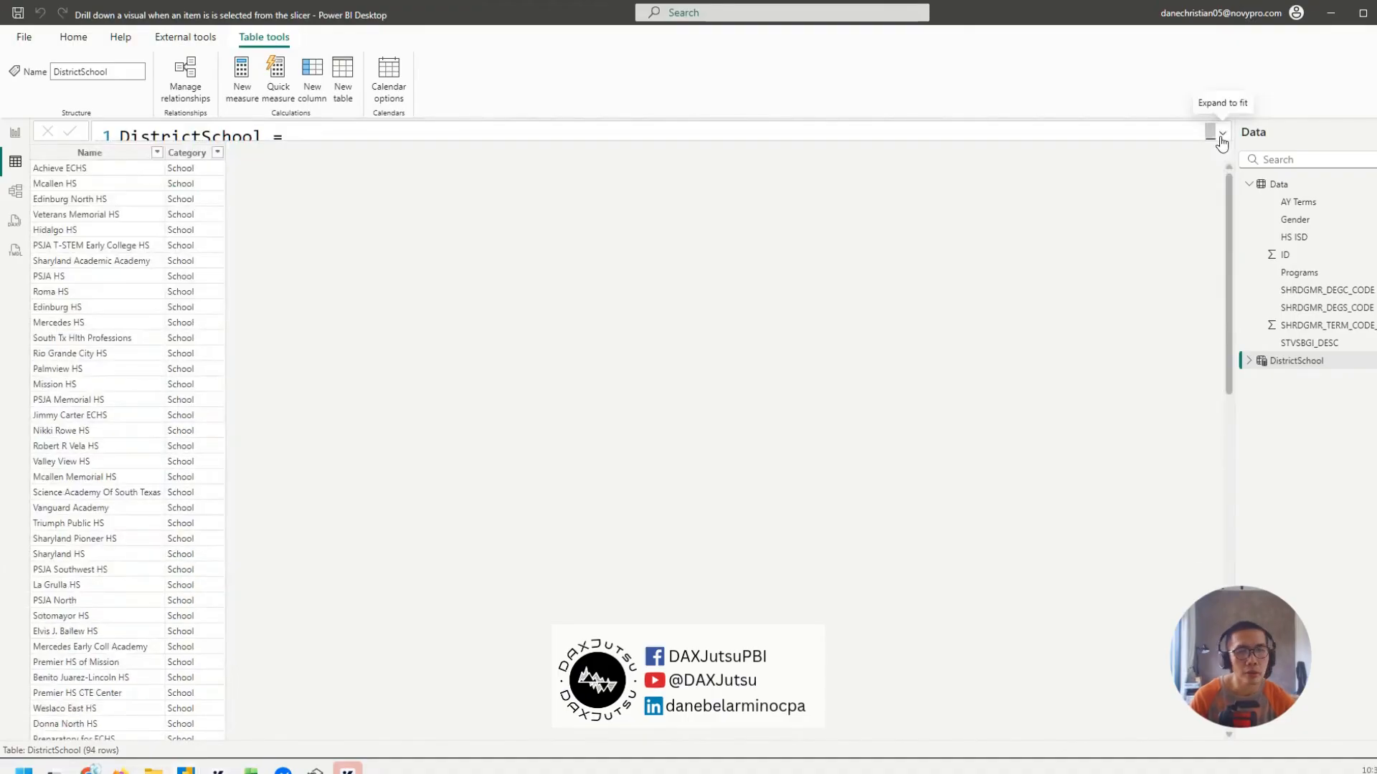
- Return to the report and duplicate Page 1
left_click(15, 132)
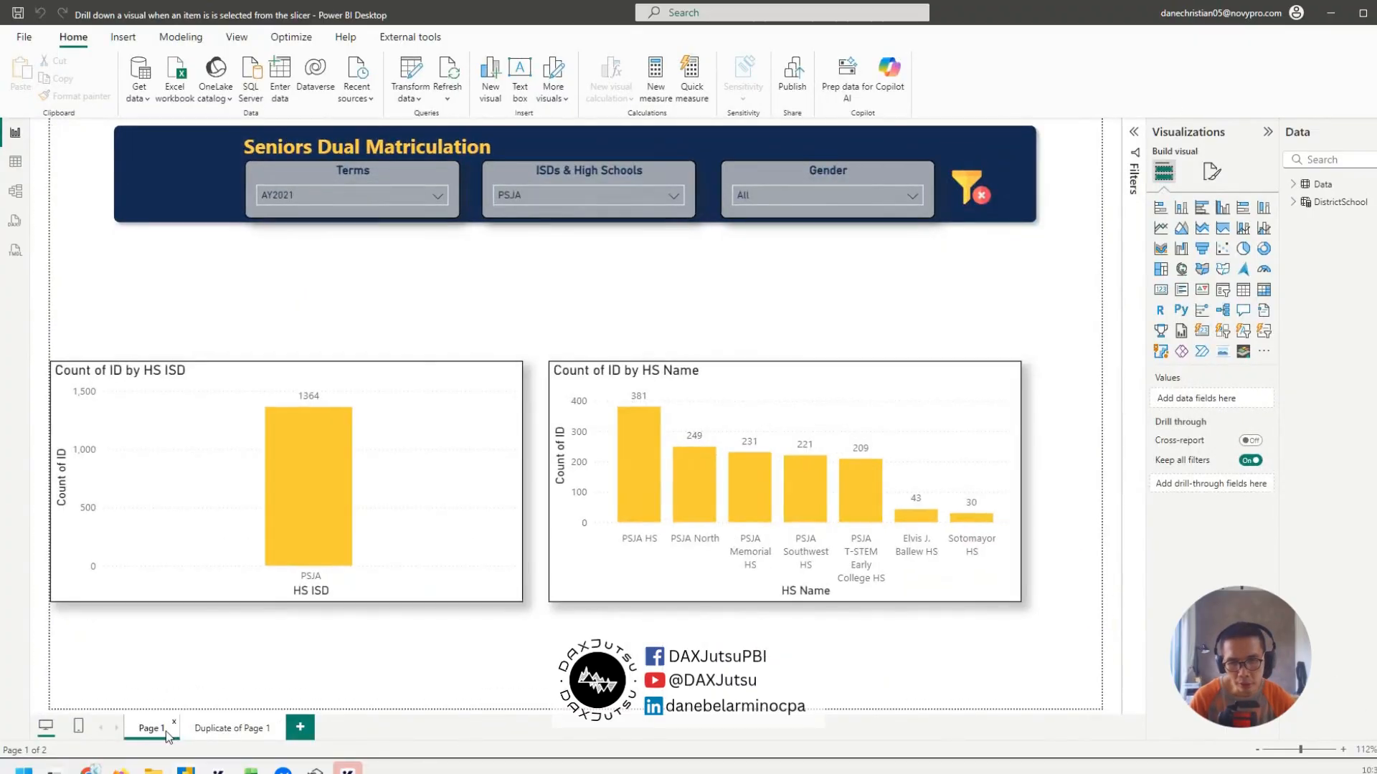
right_click(167, 737)
left_click(219, 635)
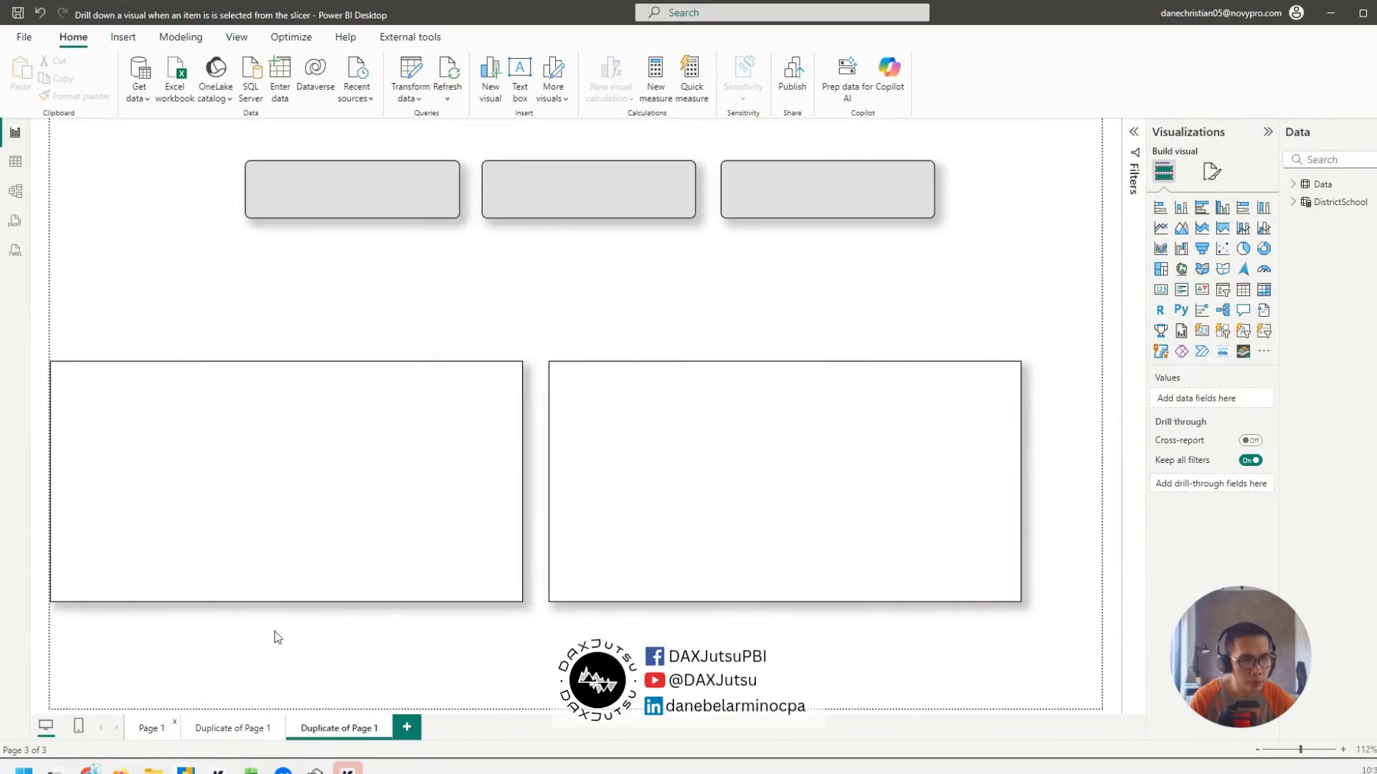
- Remove the HS ISD and HS Name fields from the X-axis of the Count of ID by HS Name chart
left_click(702, 401)
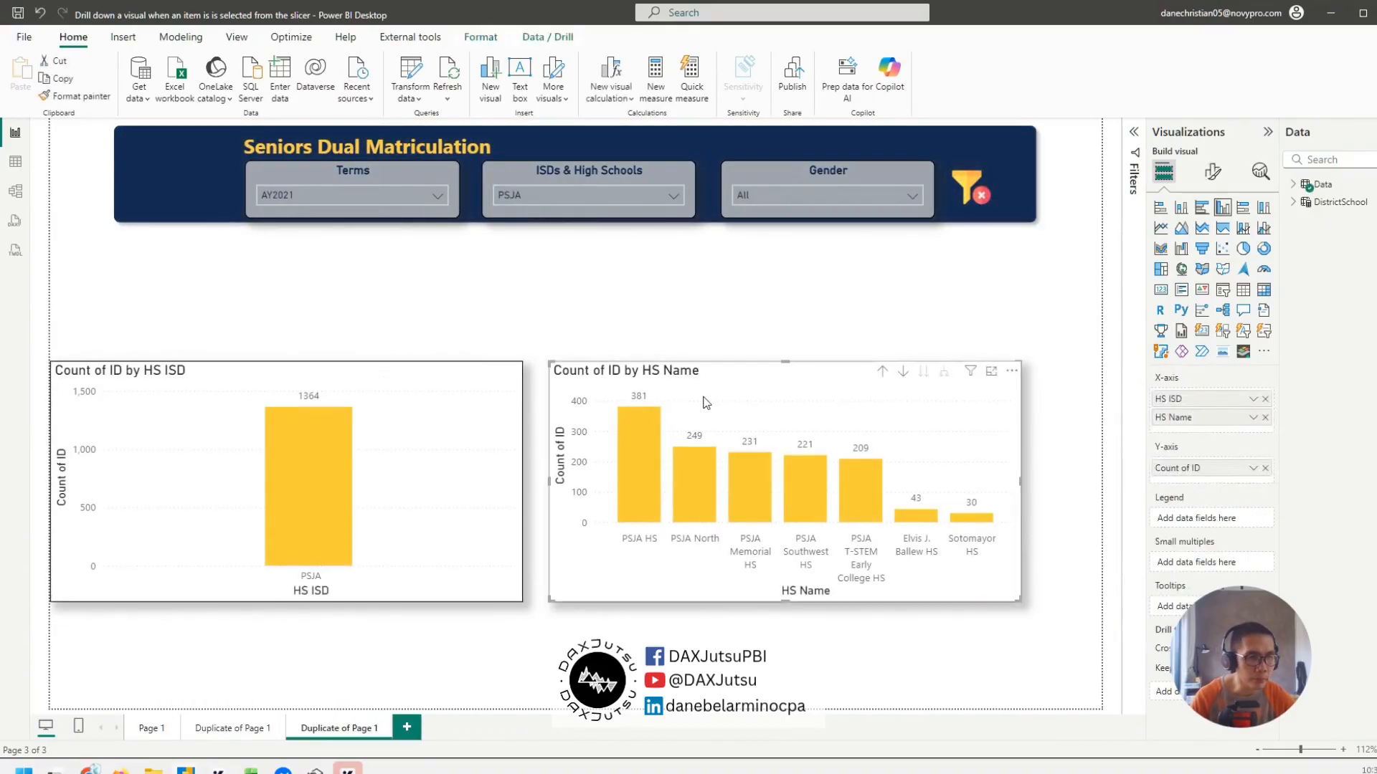
left_click(1265, 399)
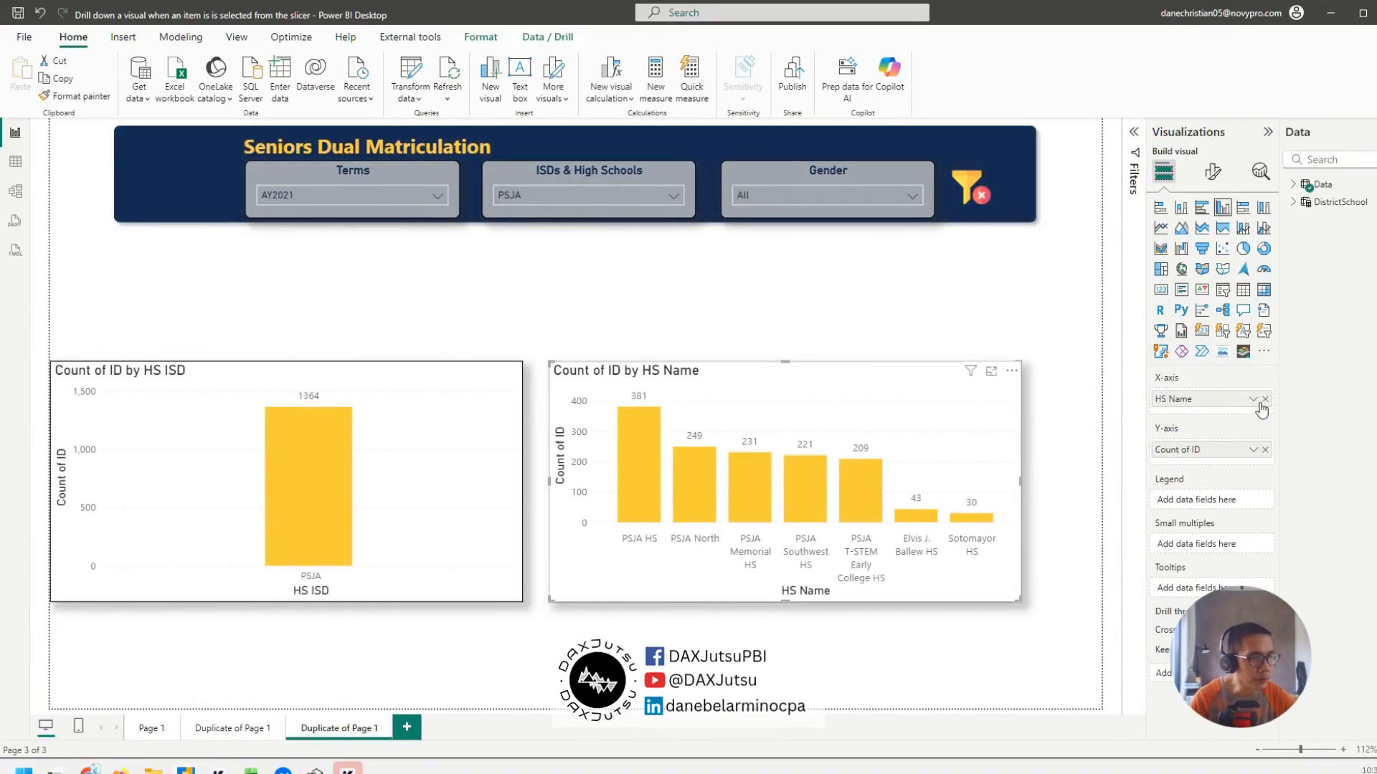
left_click(1265, 399)
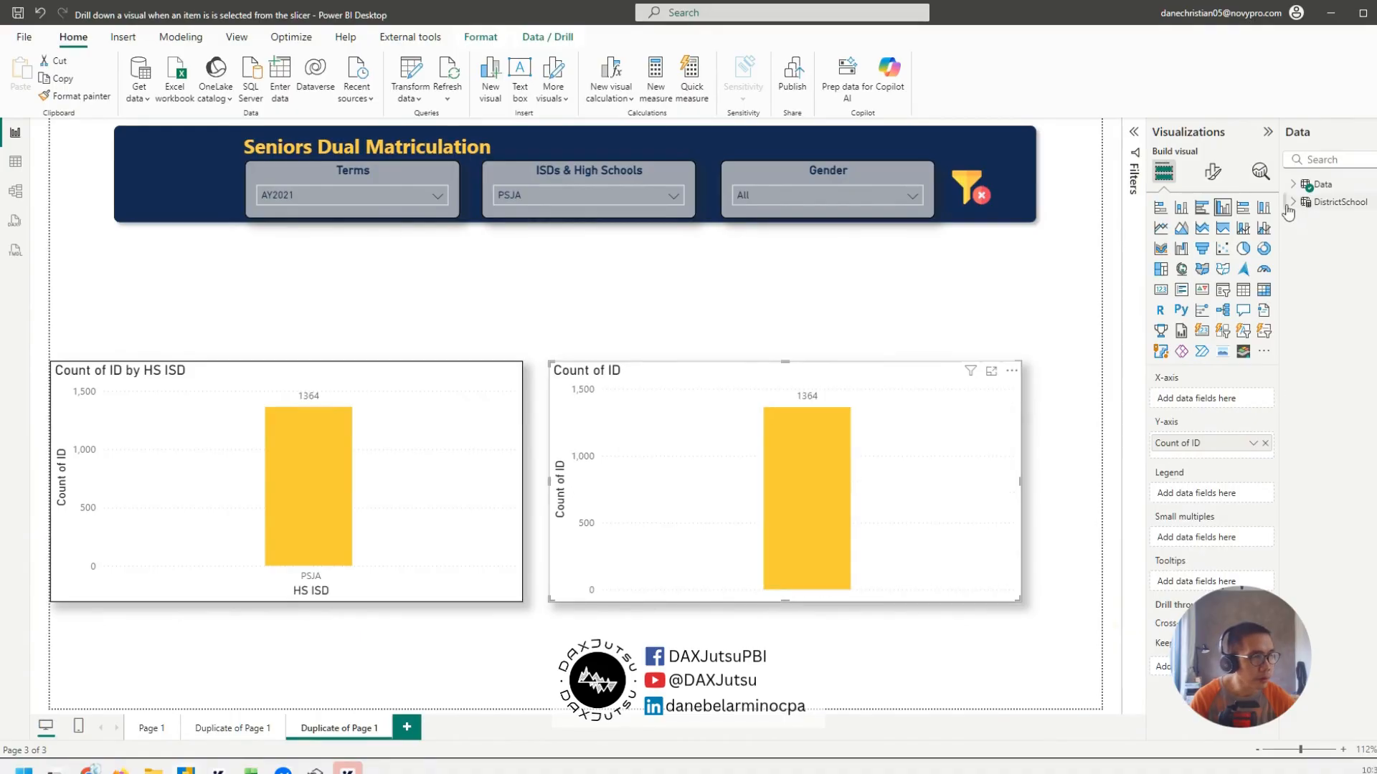
- Add the DistrictSchool table's Name field to the X-axis of the Count of ID chart
left_click(1295, 202)
left_click_drag(1351, 255, 1234, 404)
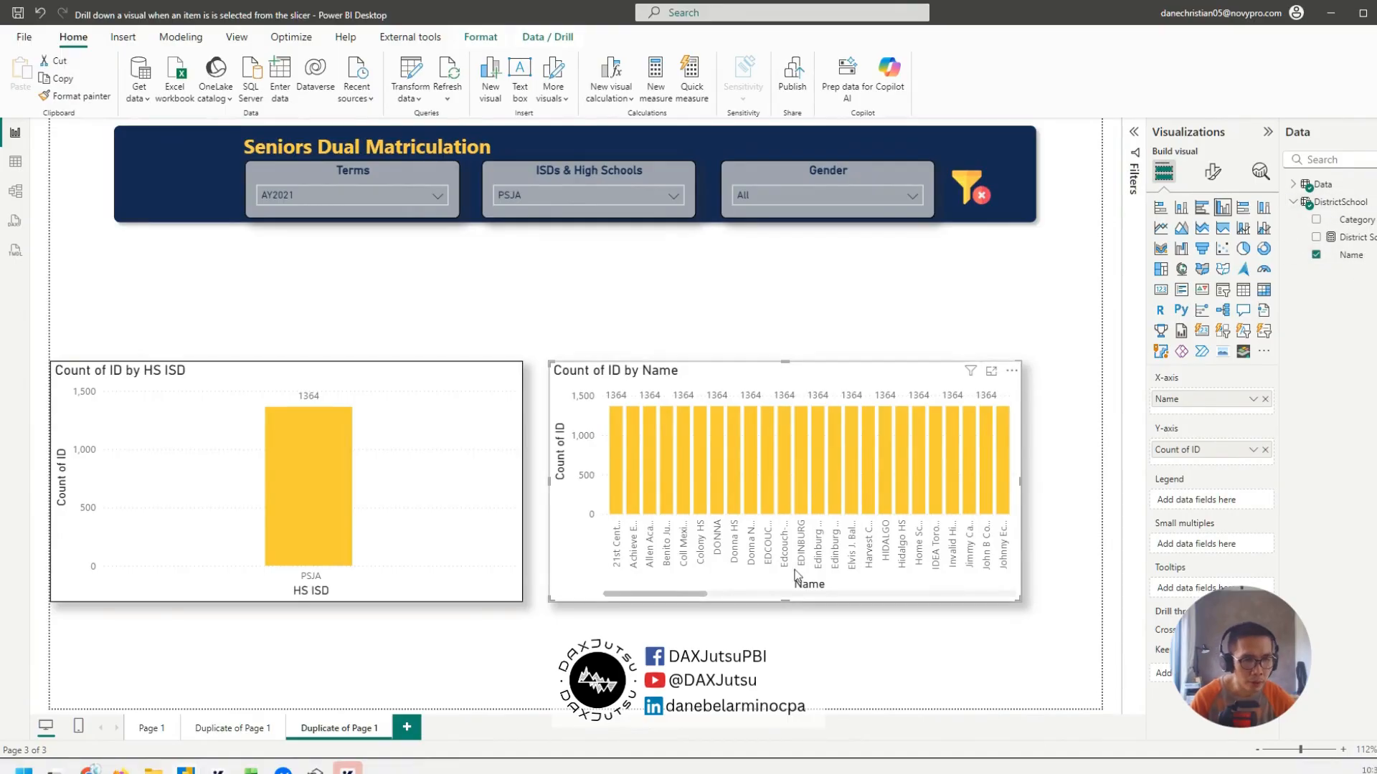
- View the data behind the Count of ID by Name chart as a table and return to the report
right_click(802, 449)
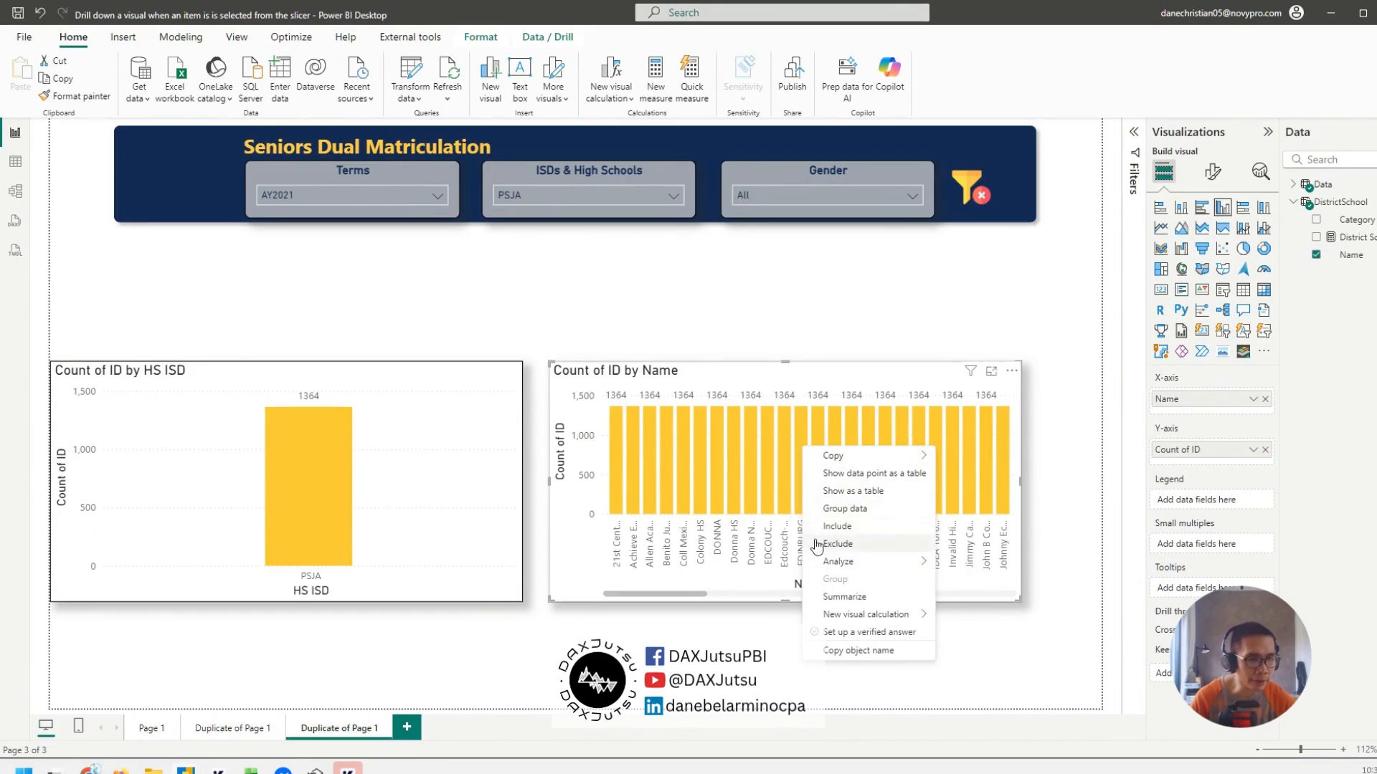
left_click(852, 490)
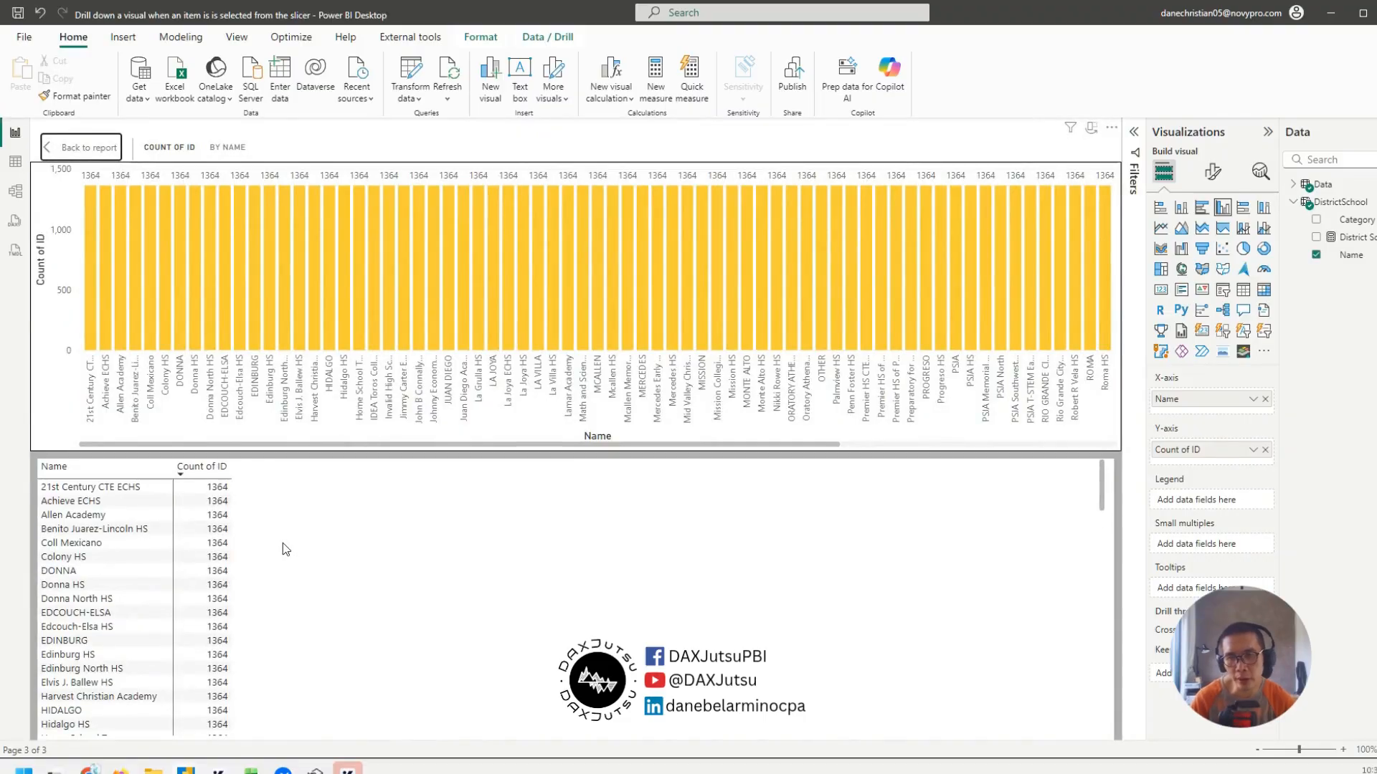
left_click(58, 147)
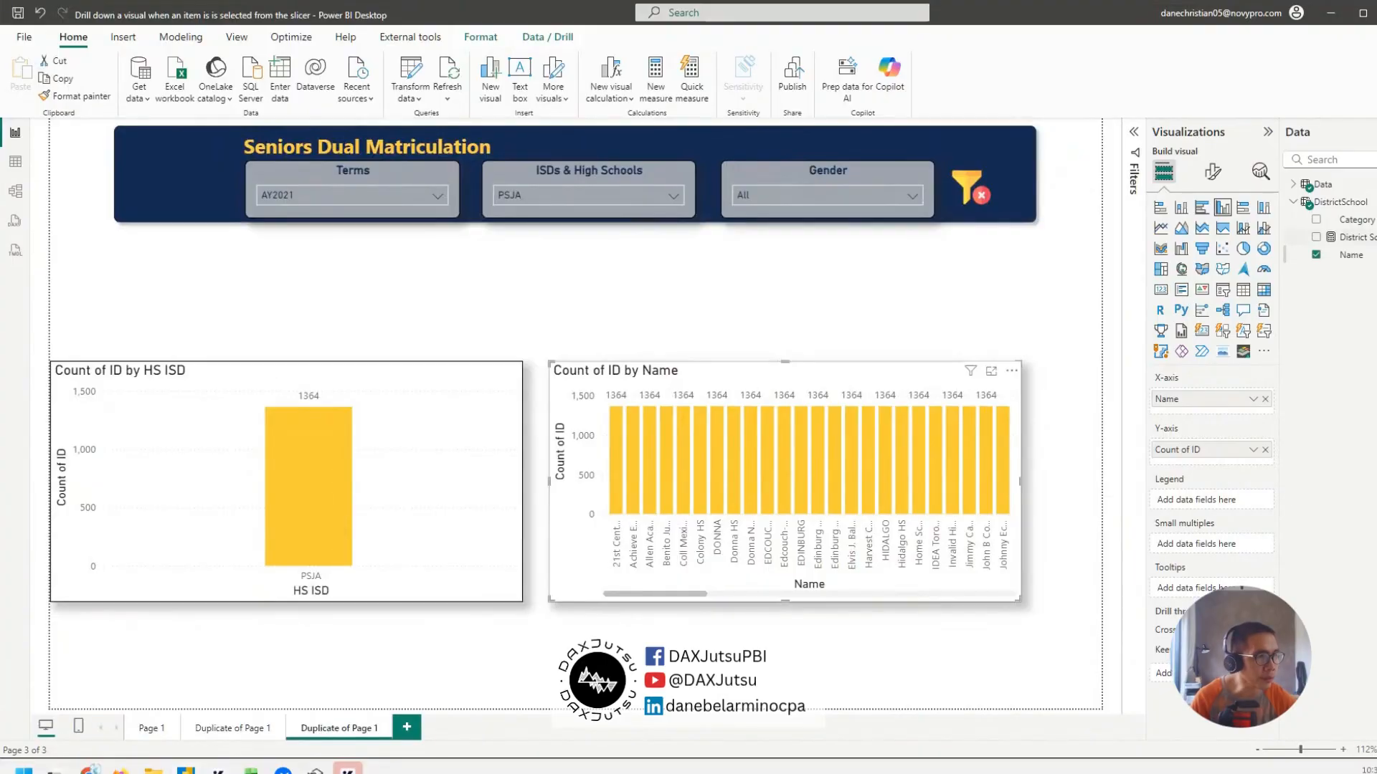
- Open the District School Value measure's formula and examine the SELECTEDVALUE expression in its _cat variable
left_click(1358, 240)
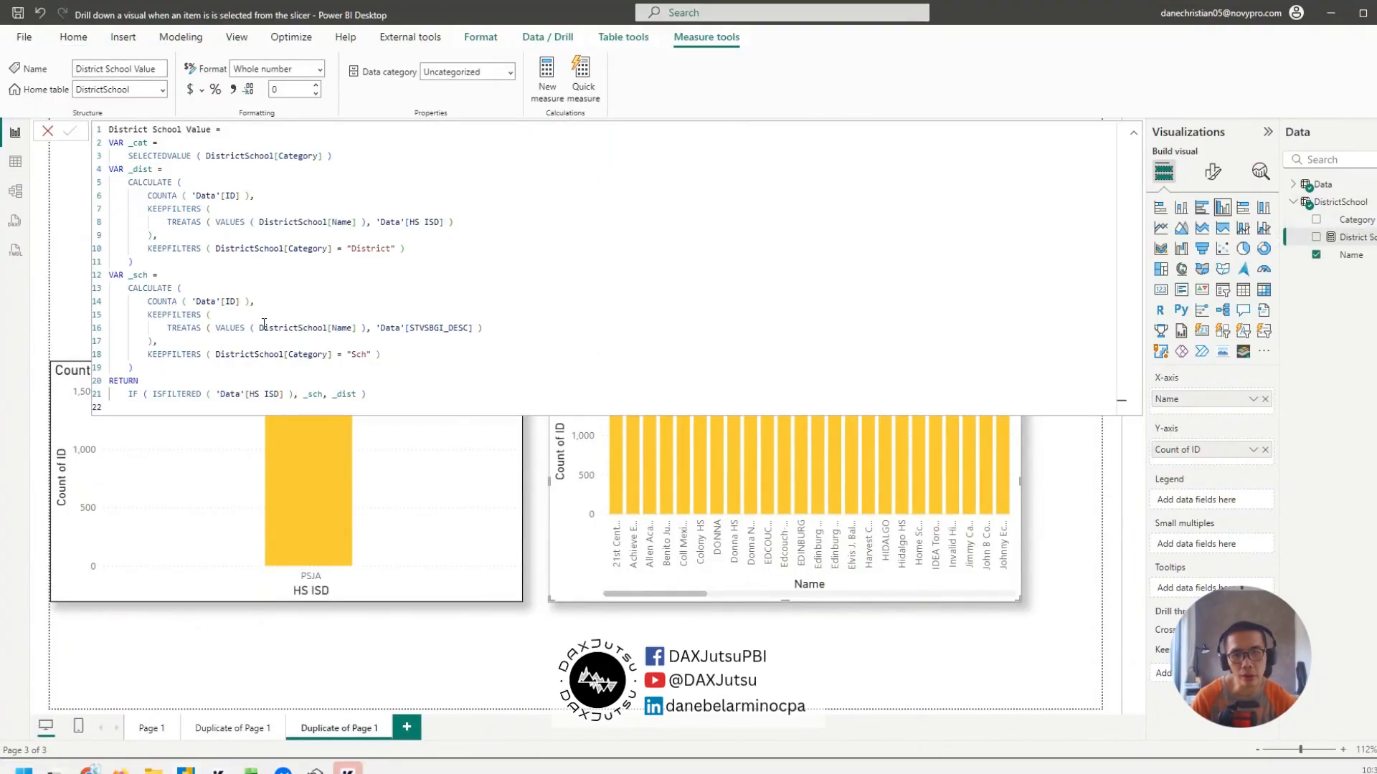
scroll(264, 325, "up", 5)
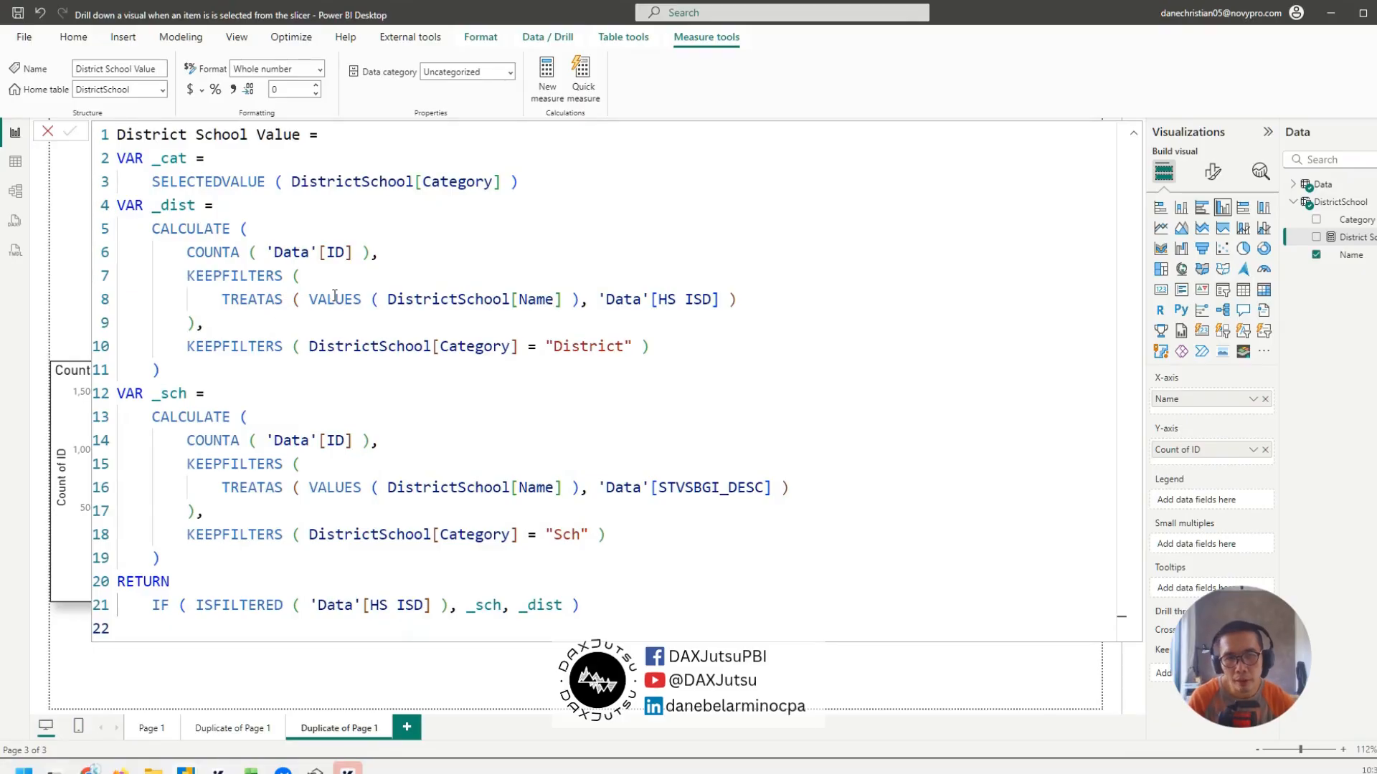
left_click(246, 228)
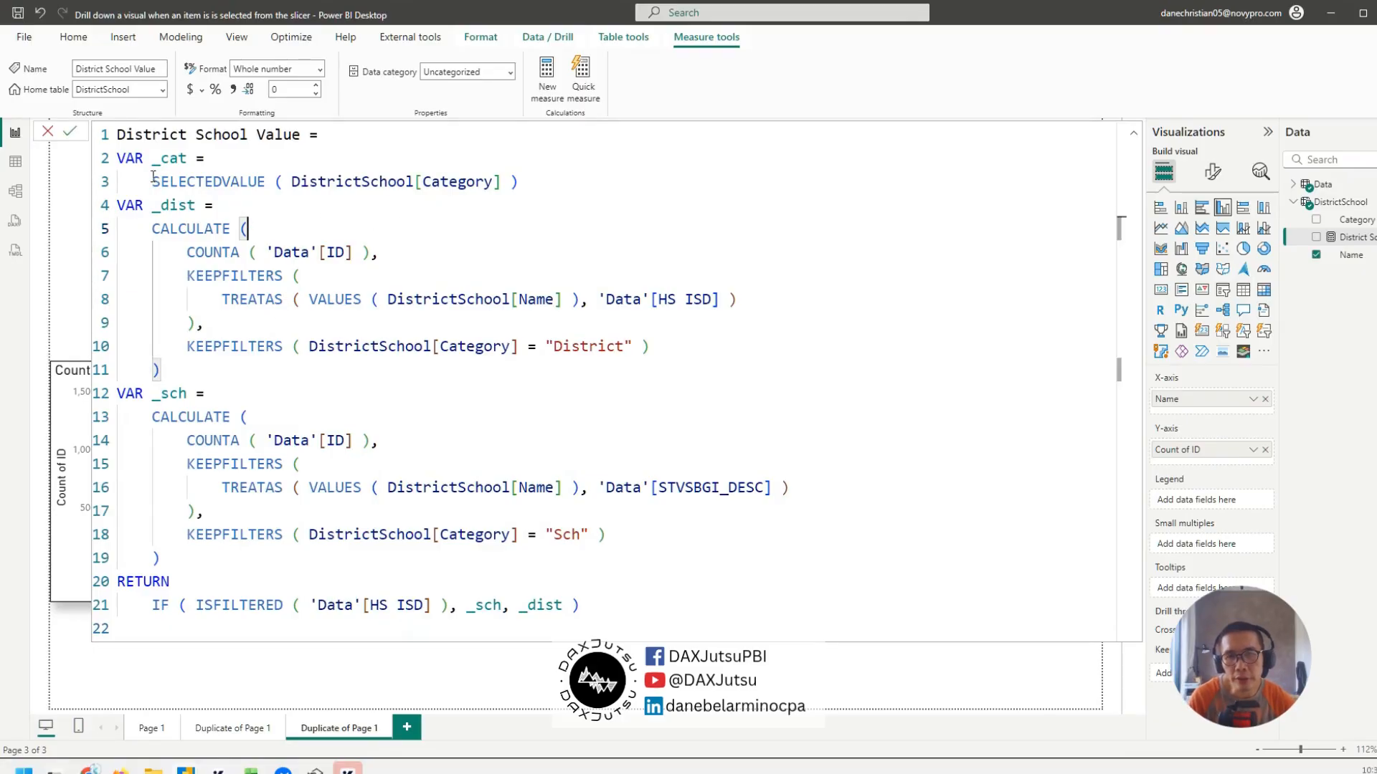
left_click_drag(153, 179, 571, 175)
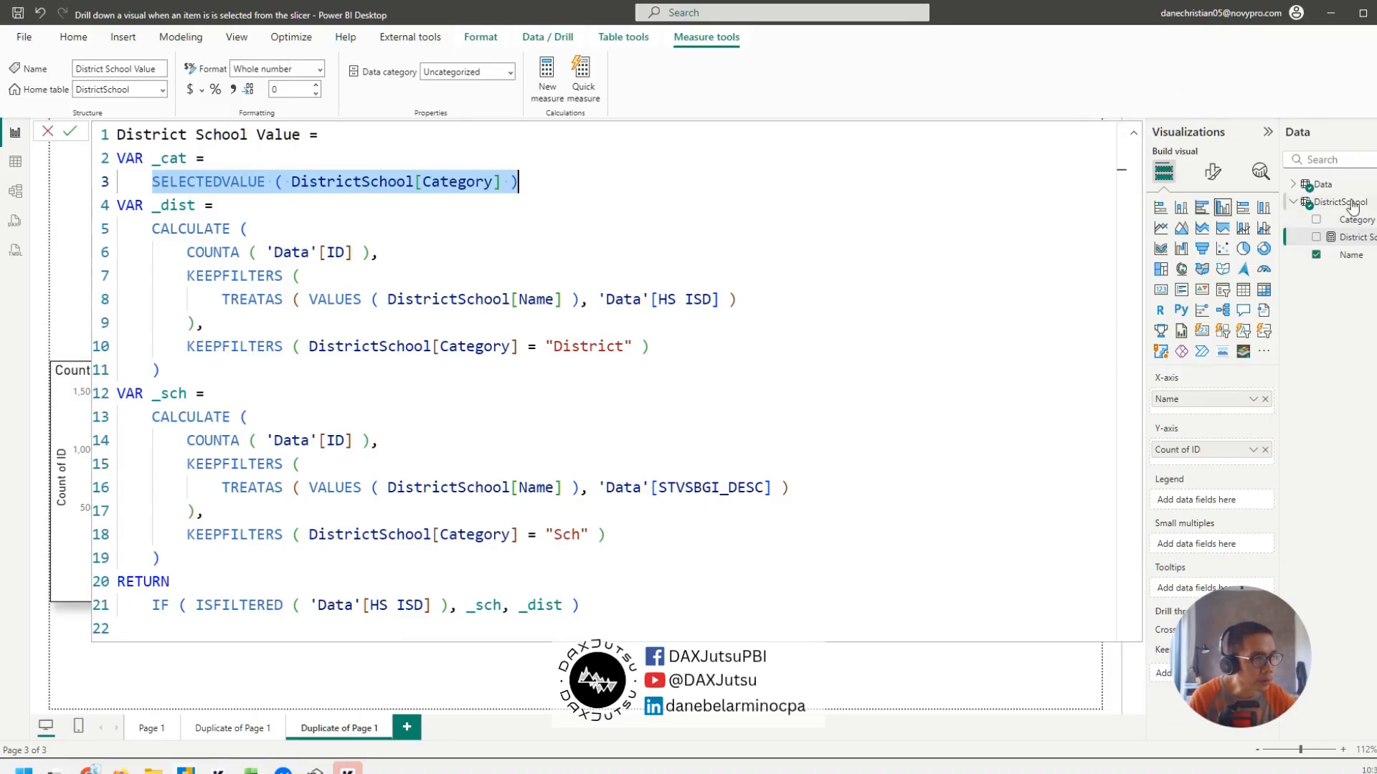
- Switch to the table view and display the full District School Value formula above the DistrictSchool rows
left_click(15, 161)
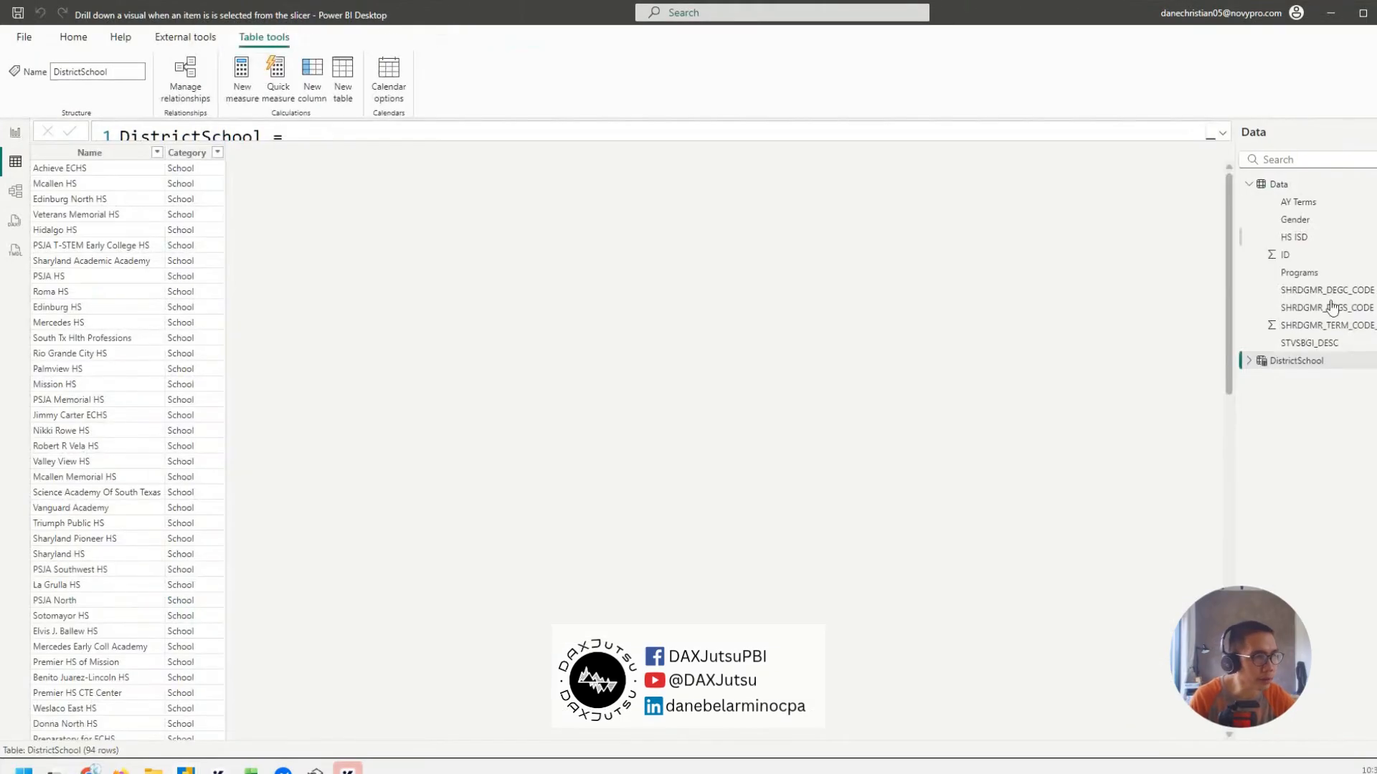
left_click(1250, 361)
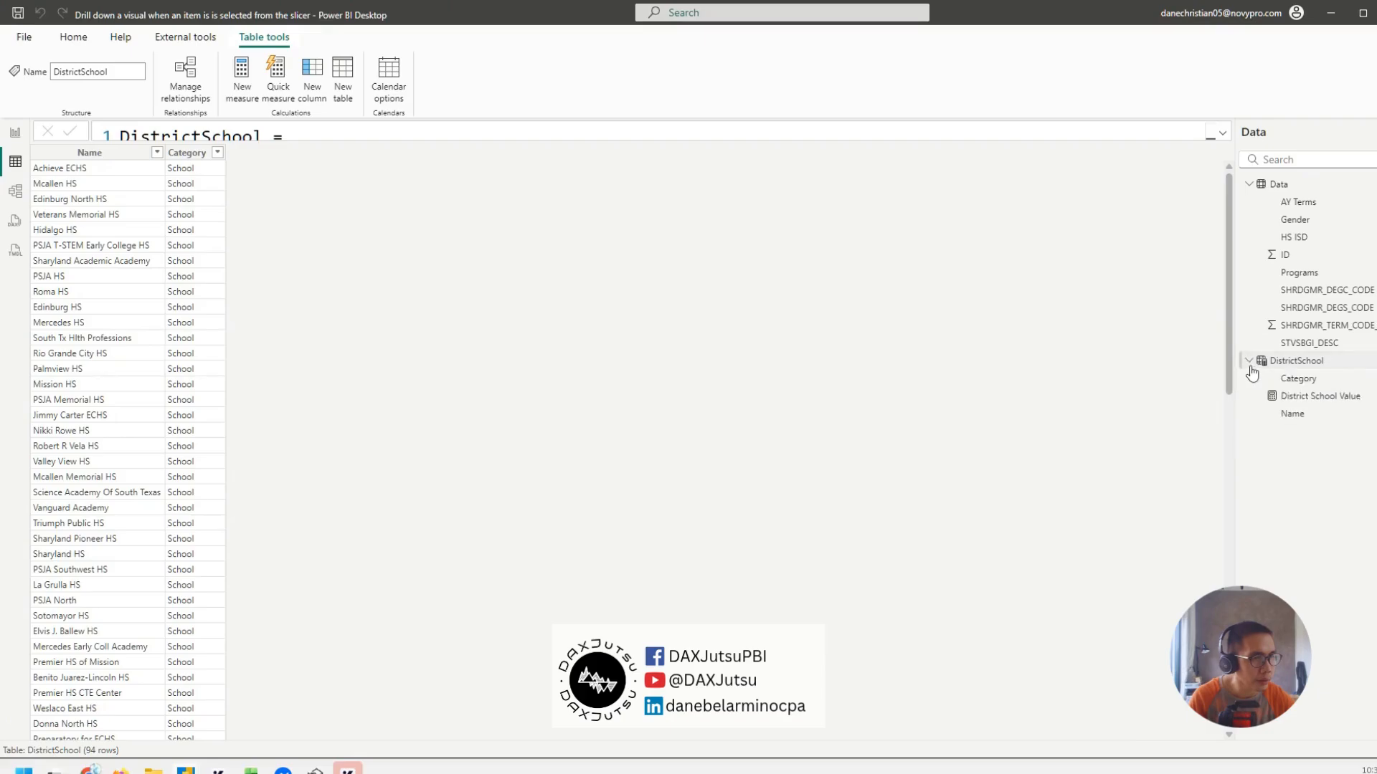
left_click(1292, 400)
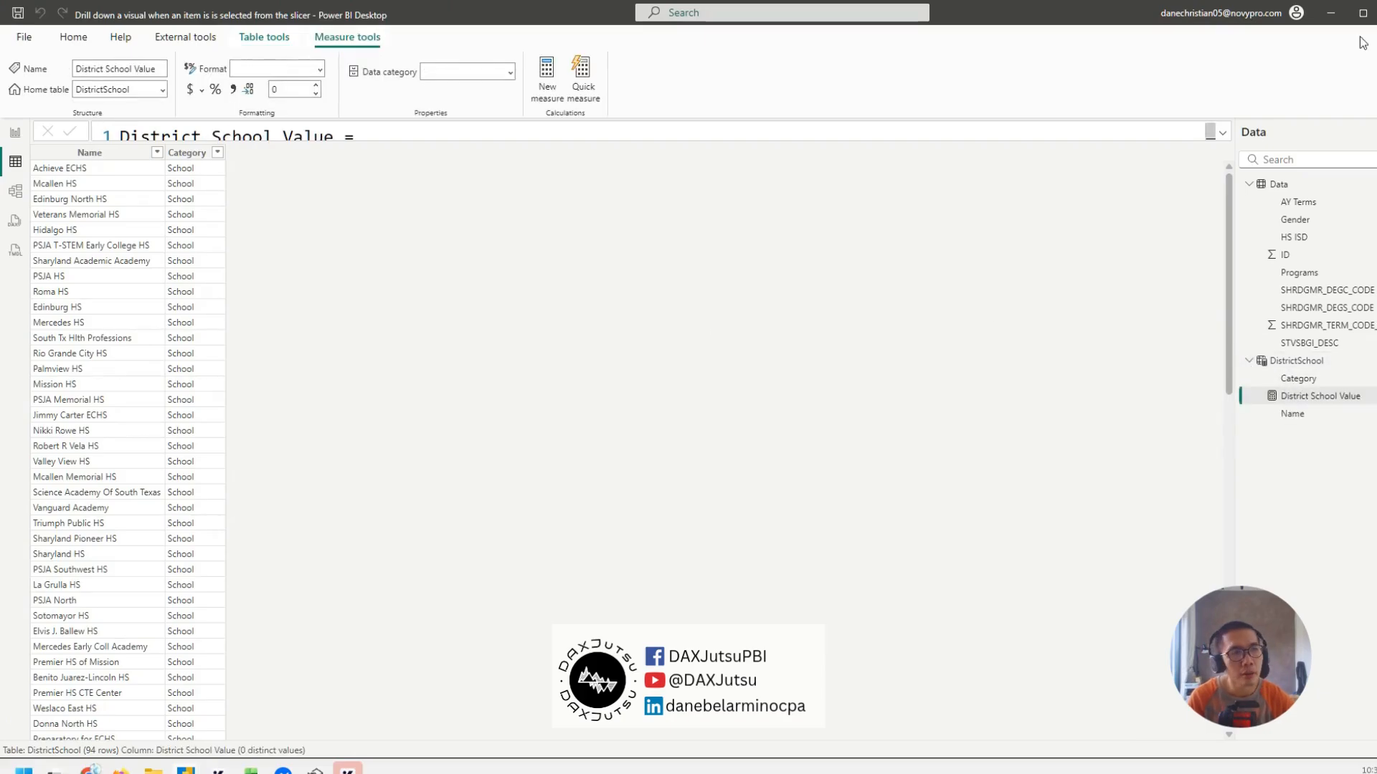
left_click(1222, 132)
scroll(459, 341, "down", 8)
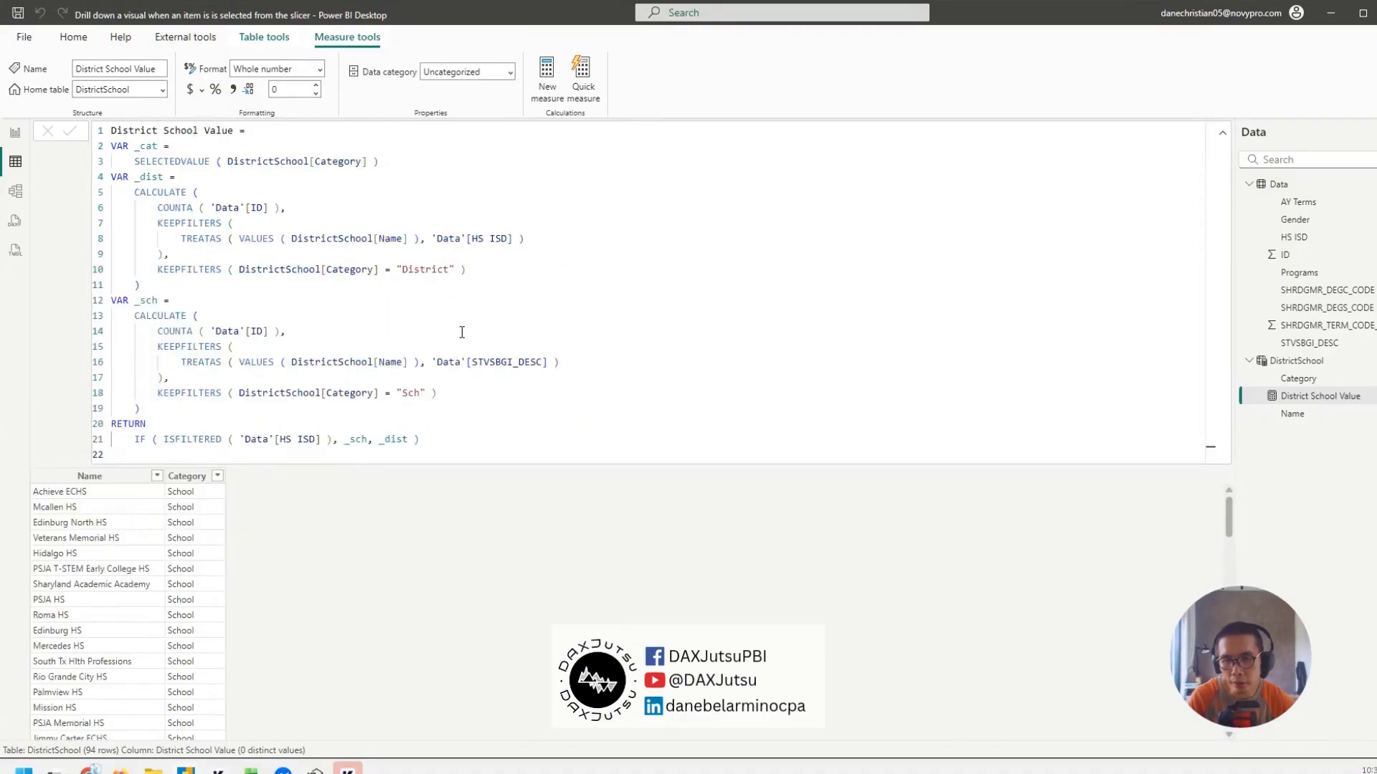
- Compare the _cat variable's SELECTEDVALUE ( DistrictSchool[Category] ) expression with the table's Category column
left_click(322, 223)
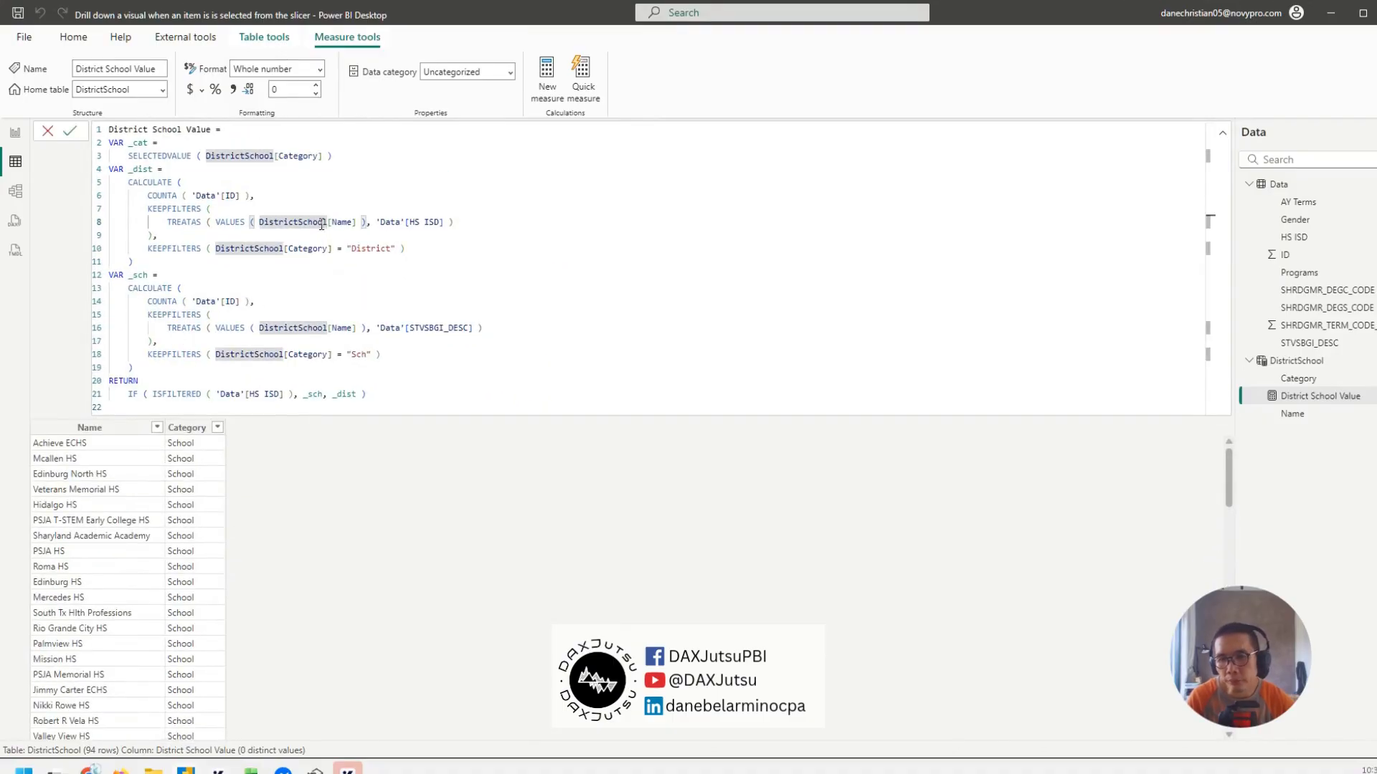
left_click(280, 156)
left_click_drag(130, 155, 401, 153)
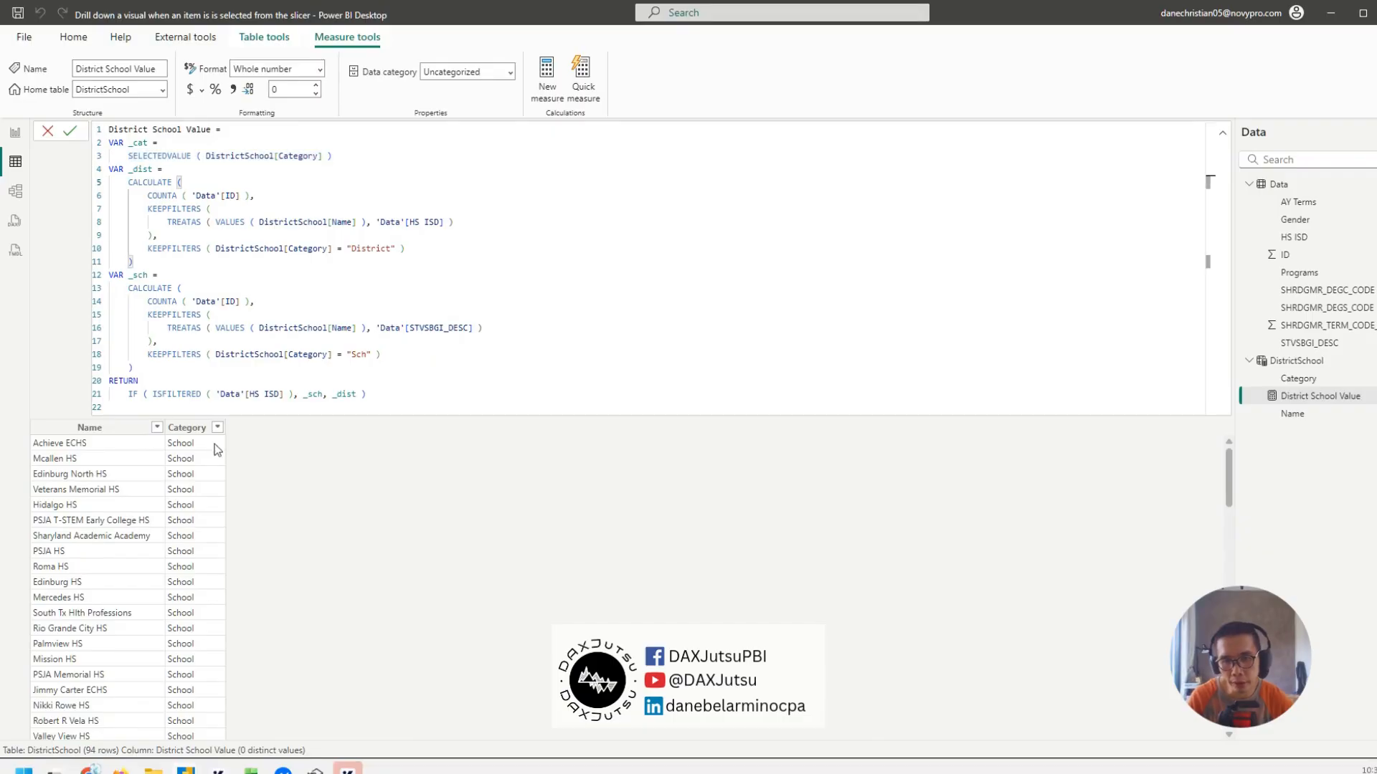
left_click(304, 179)
left_click(288, 171)
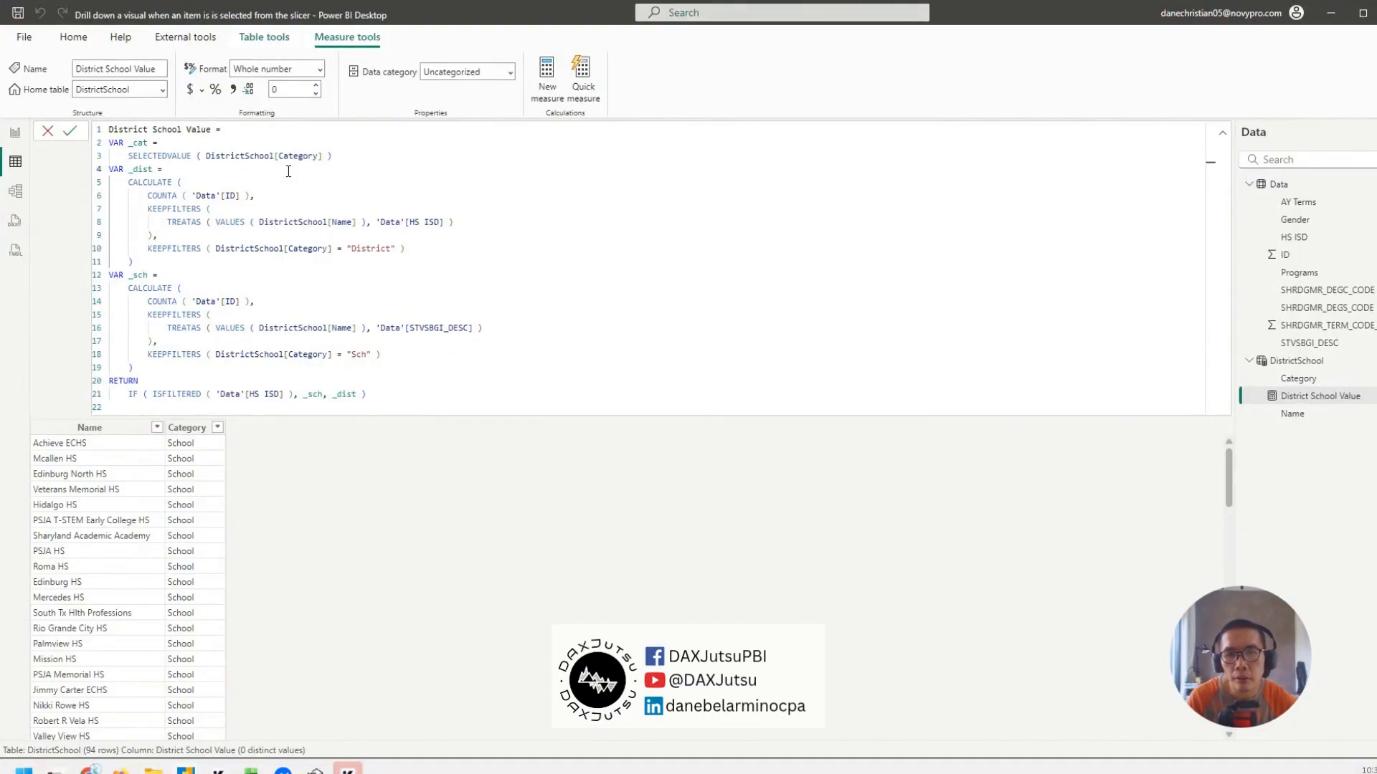
left_click(269, 183)
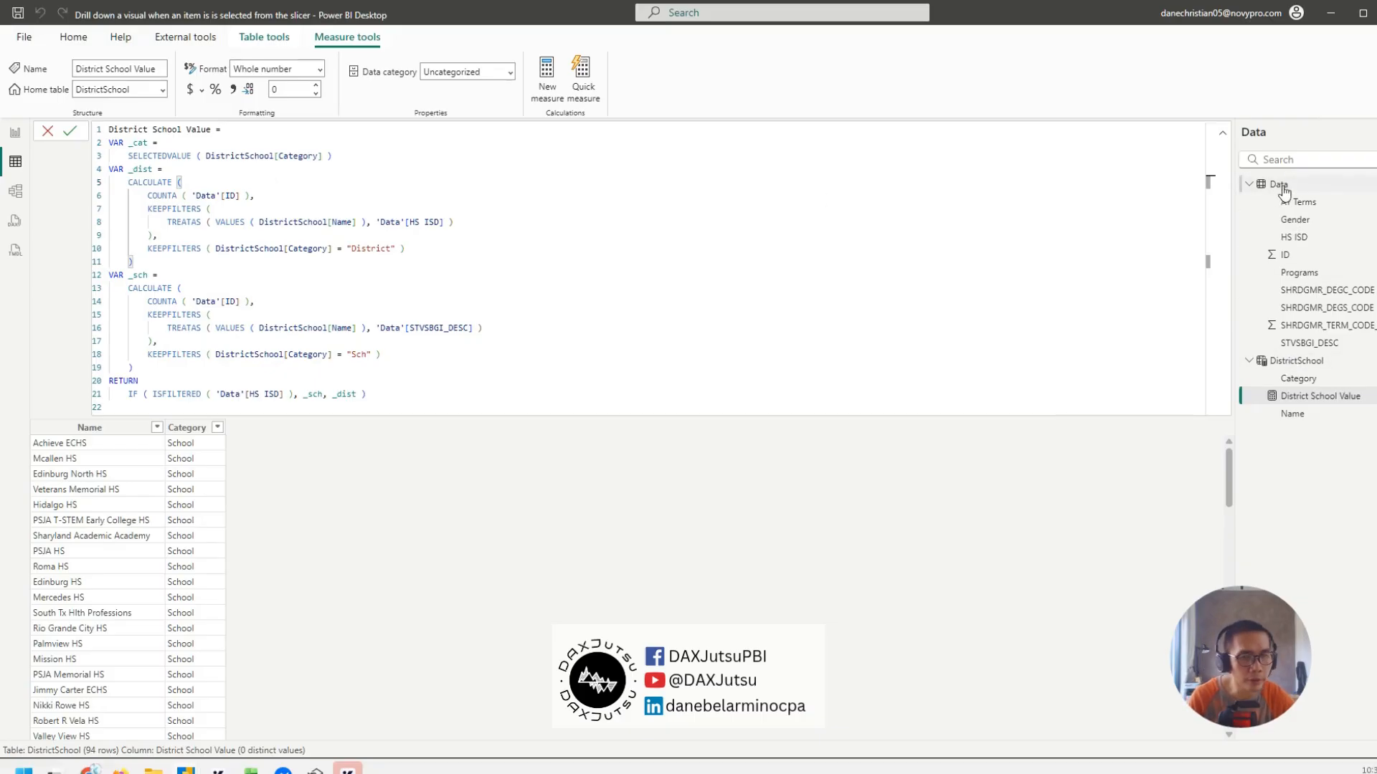
- Examine the TREATAS expression in the _dist variable and enlarge the formula text
left_click(225, 238)
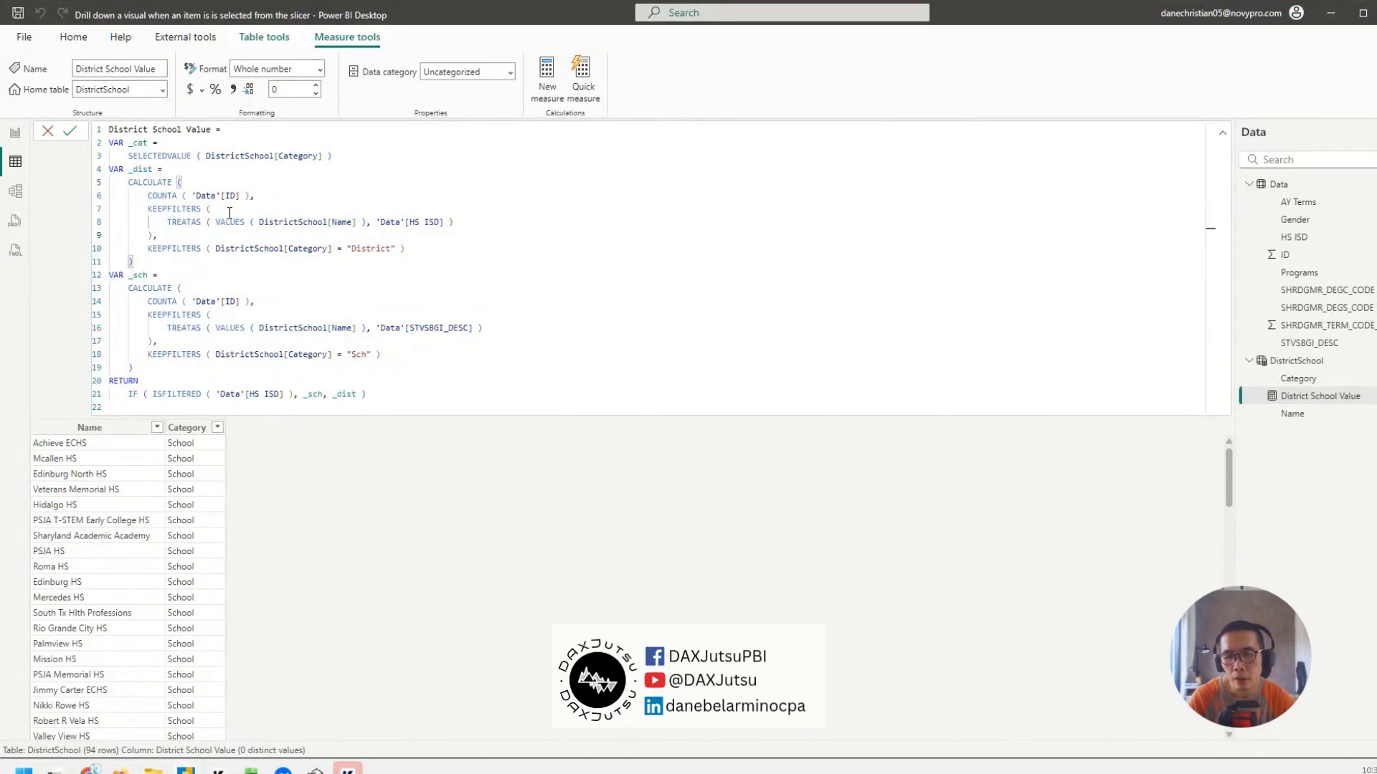
left_click_drag(167, 222, 476, 226)
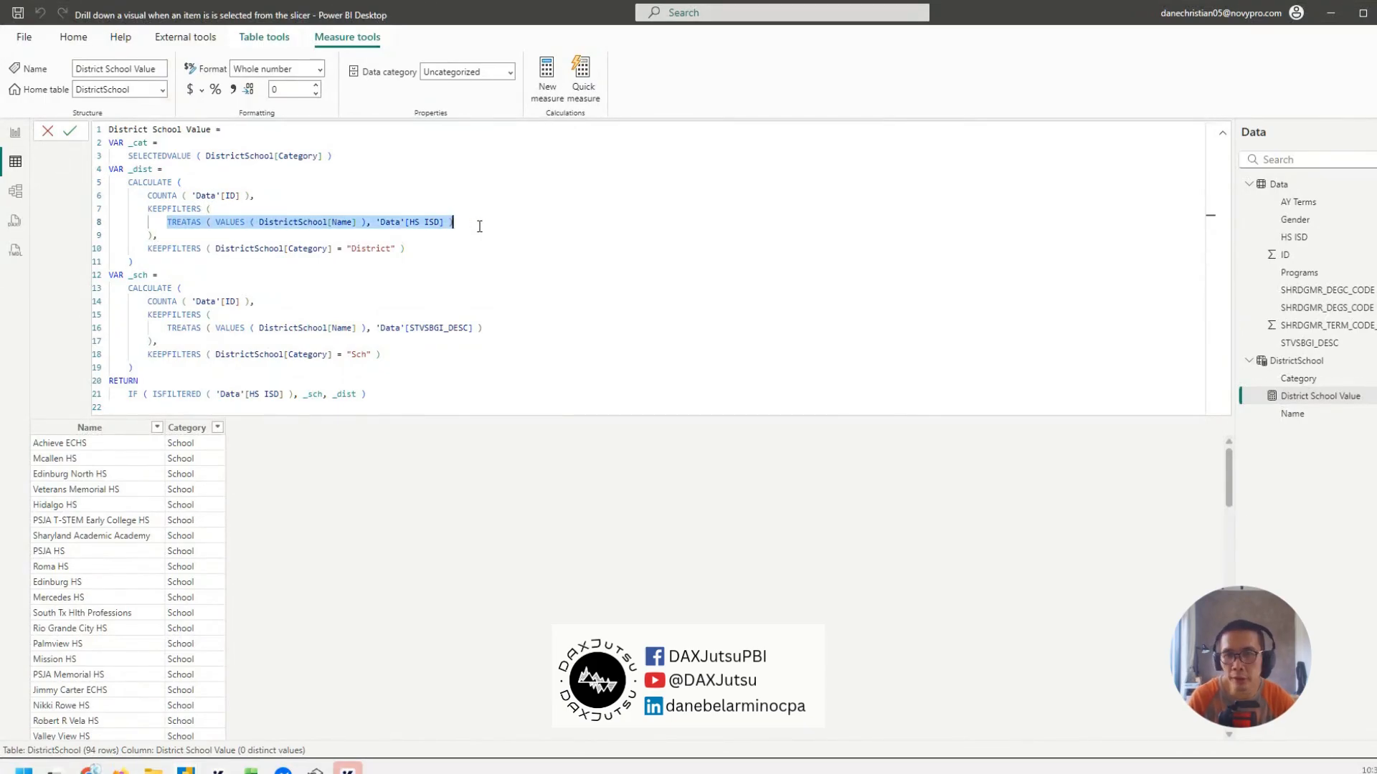
scroll(308, 195, "up", 5)
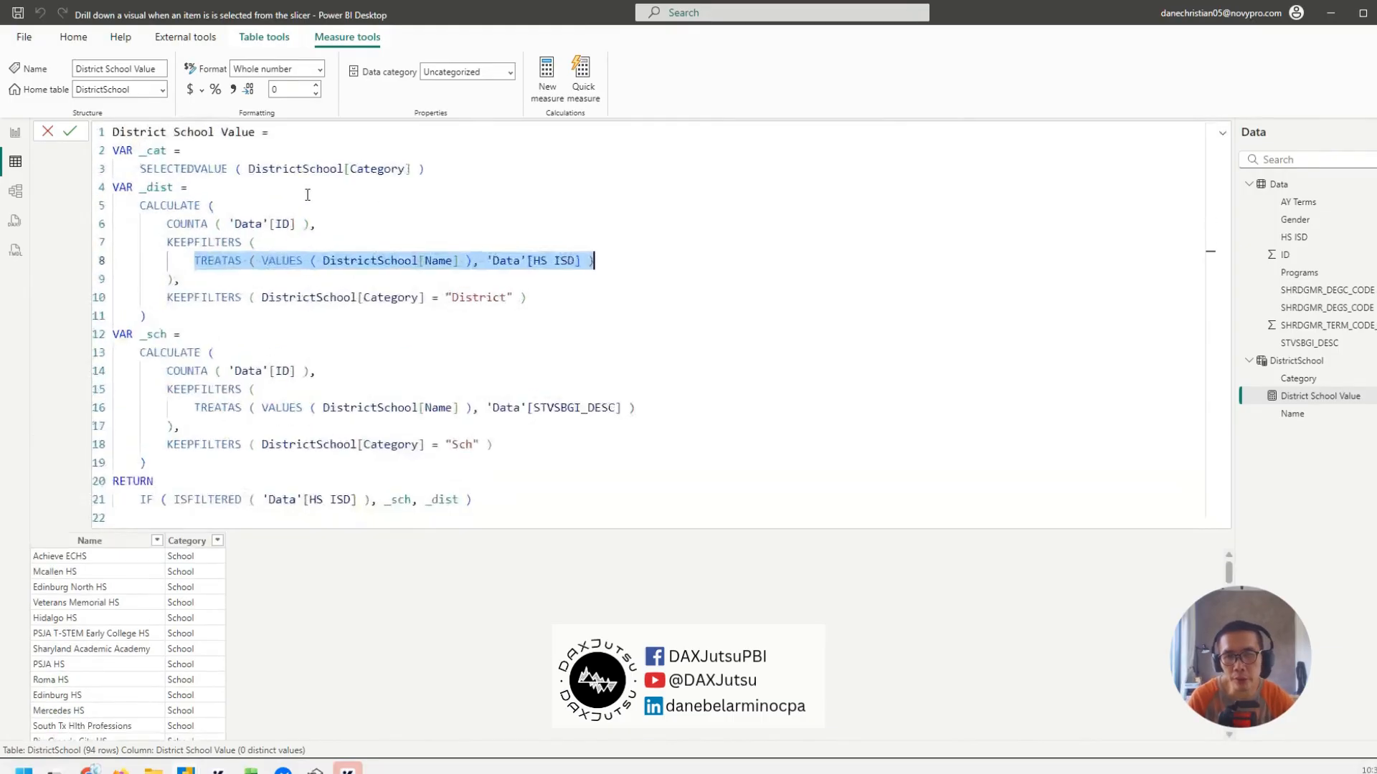
left_click(368, 234)
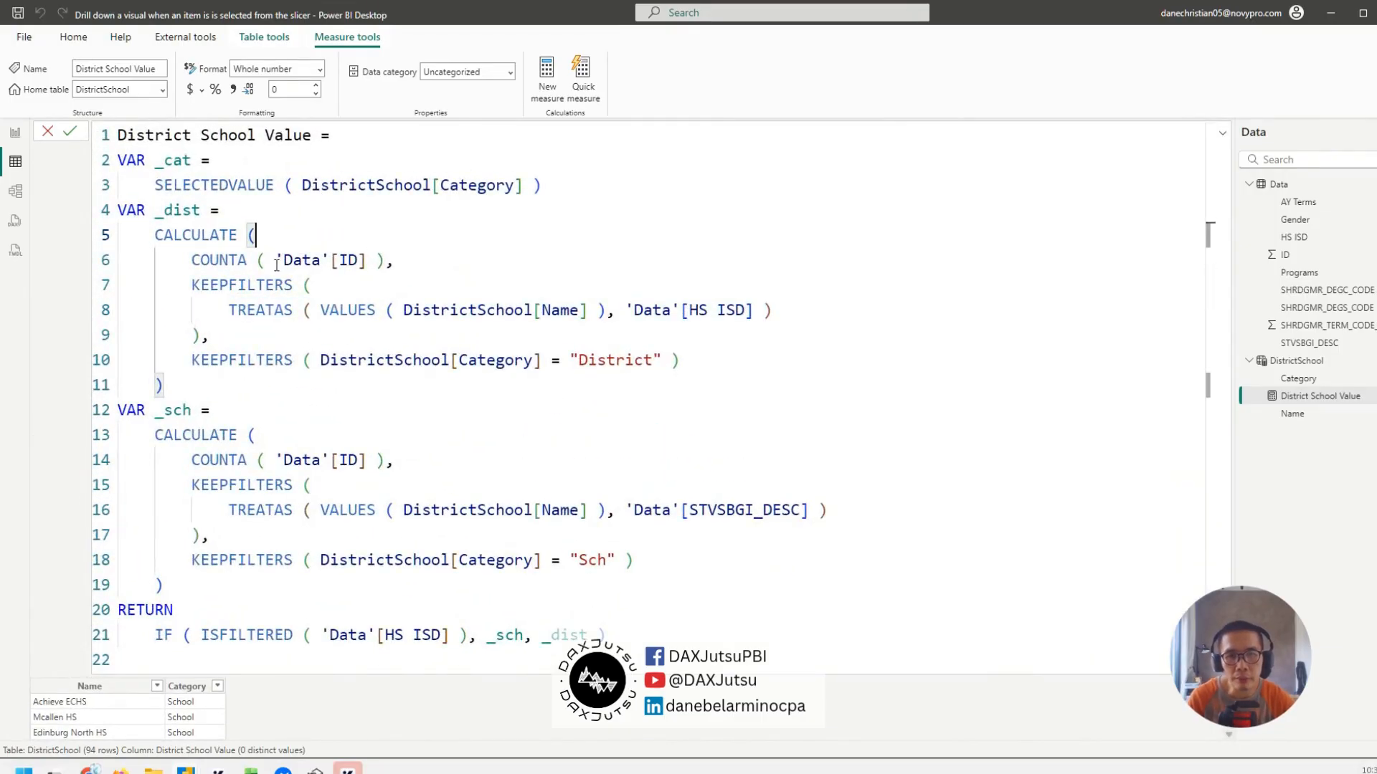
- Examine the COUNTA ( 'Data'[ID] ) expression inside the _dist variable's CALCULATE
left_click_drag(191, 261, 388, 262)
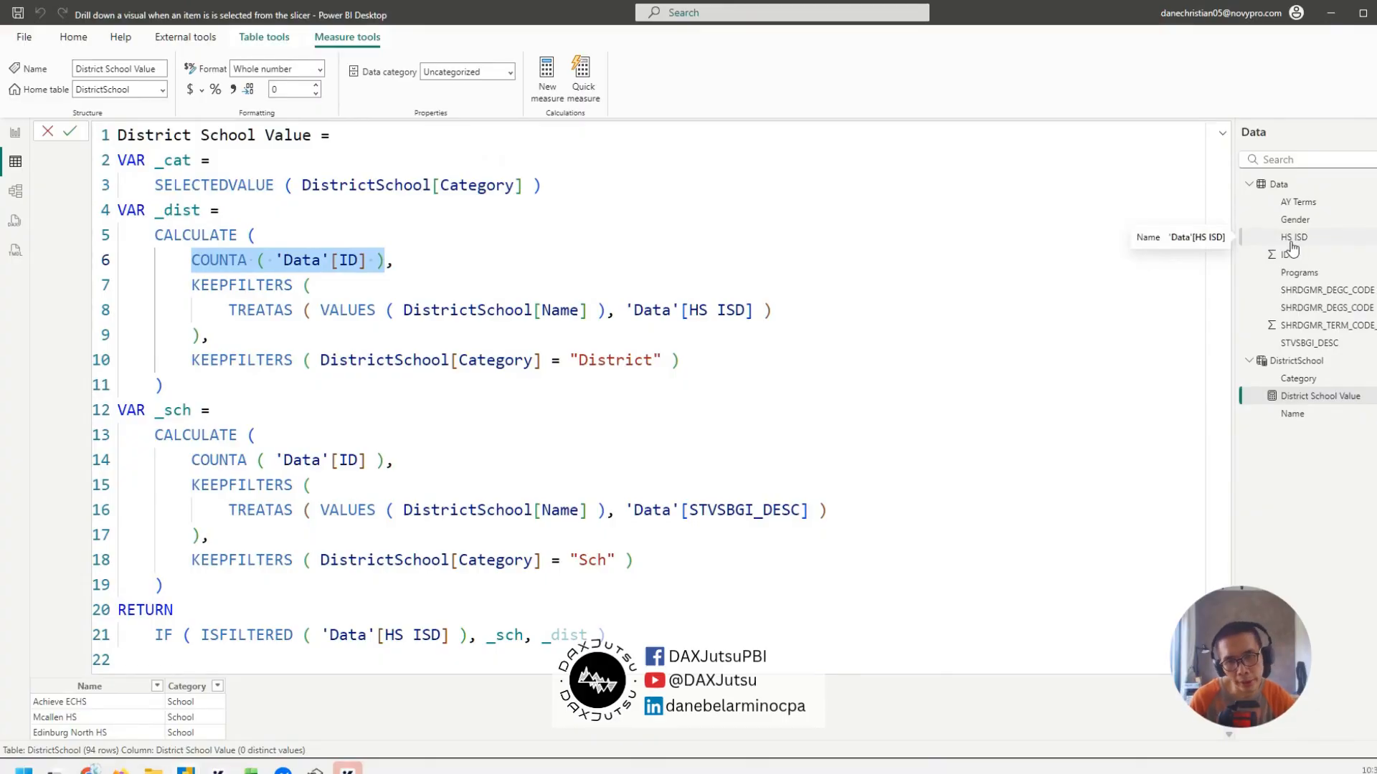
double_click(206, 261)
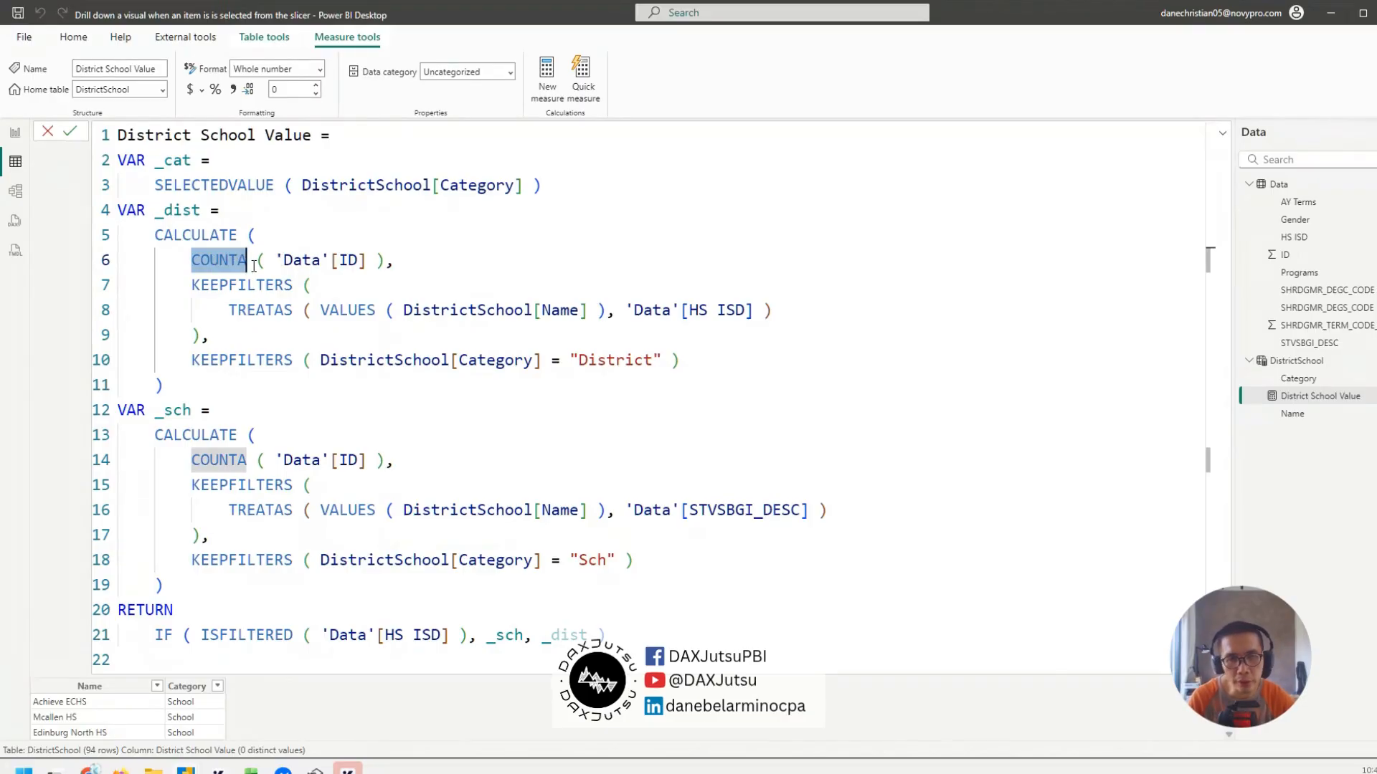
left_click(453, 257)
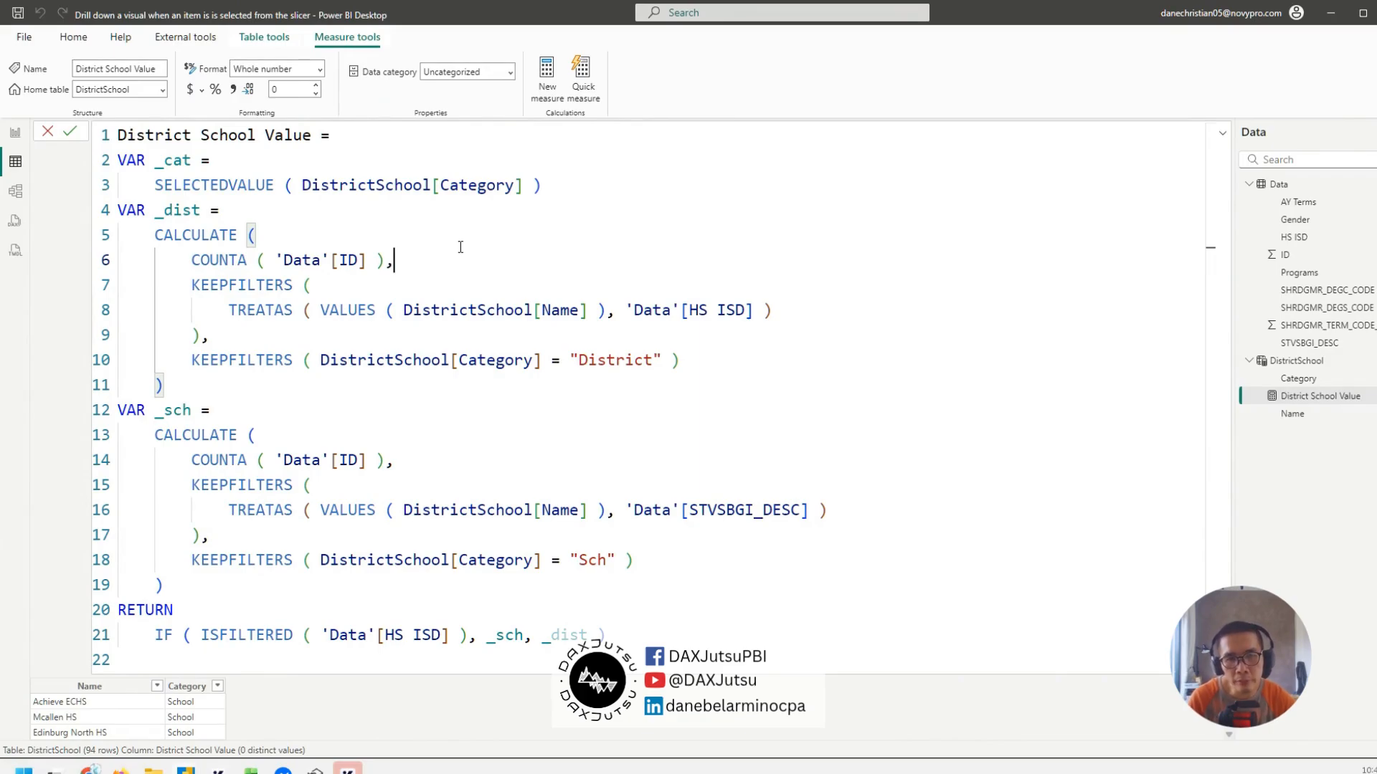
double_click(219, 259)
type("dist")
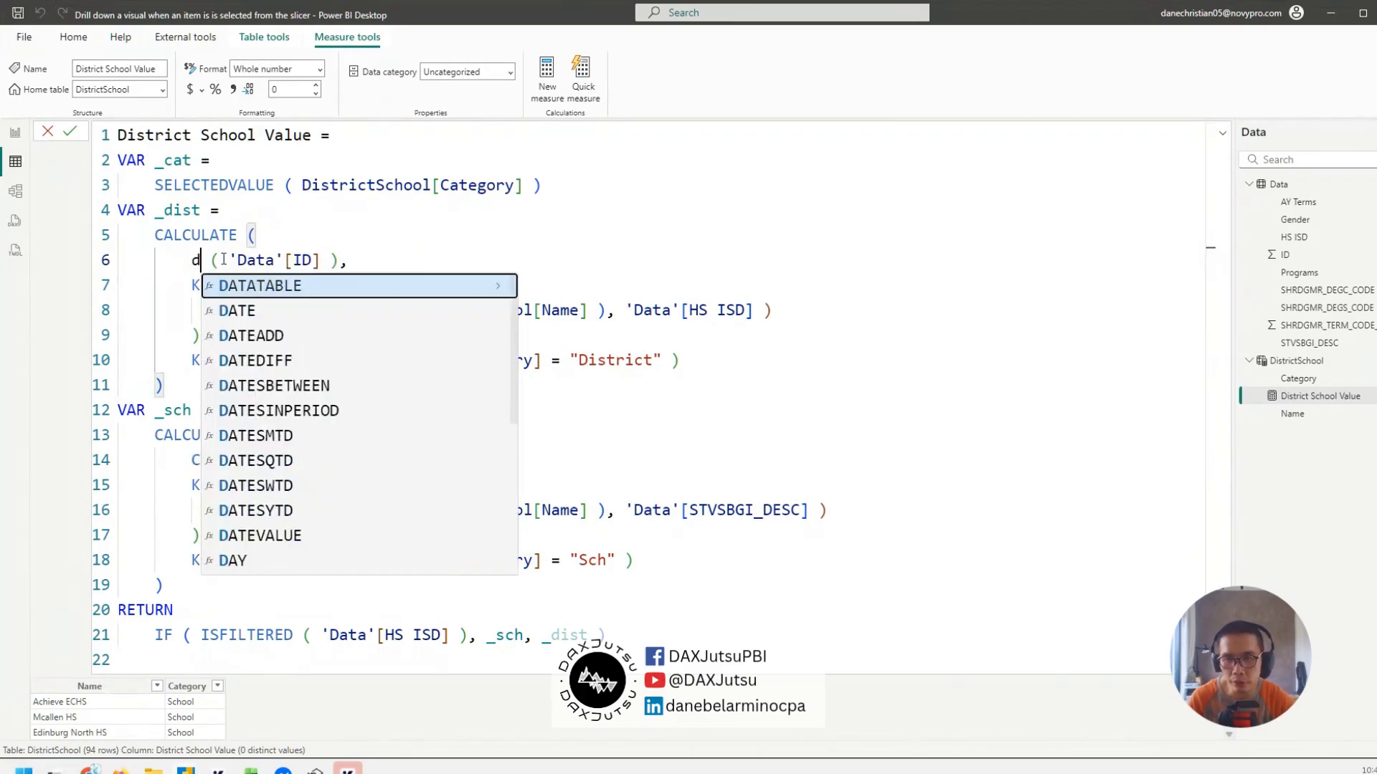
type("in")
key("ctrl+z")
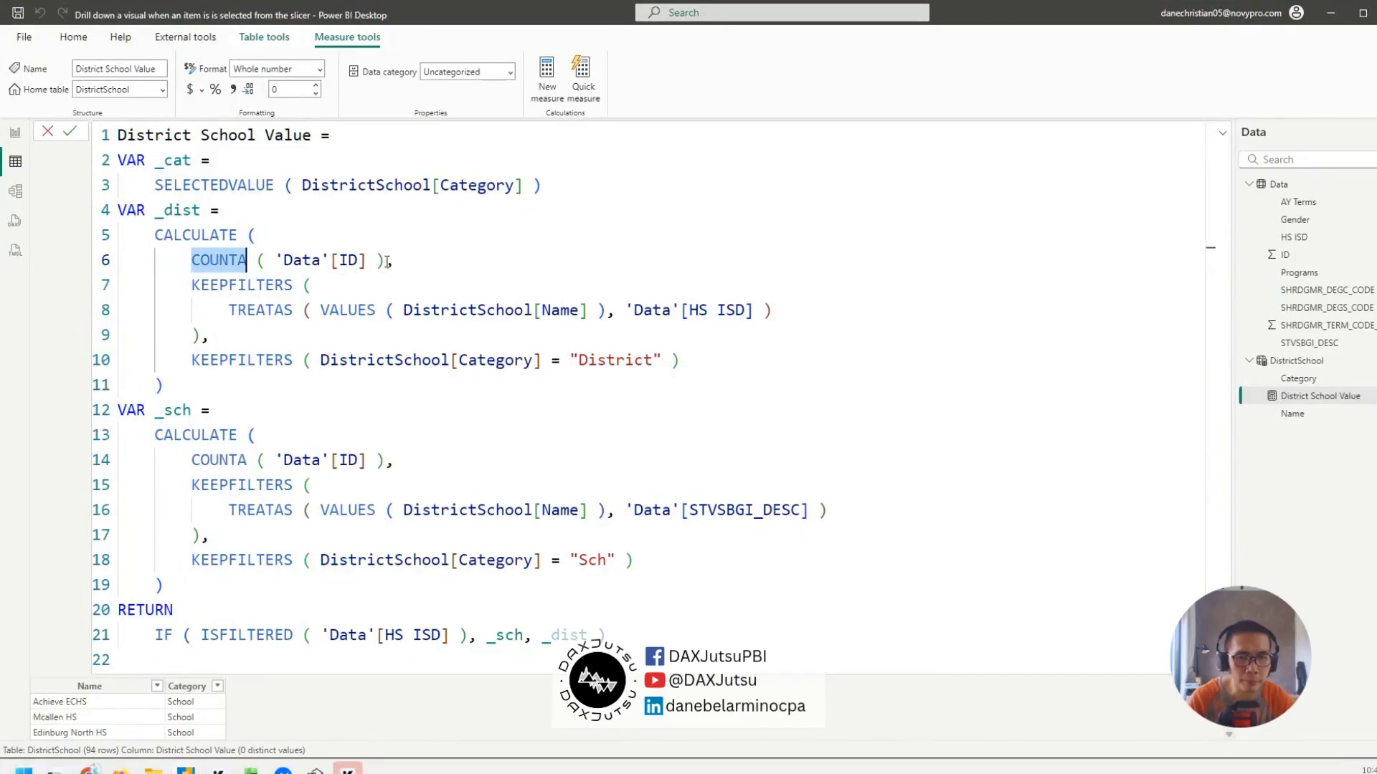
left_click(452, 262)
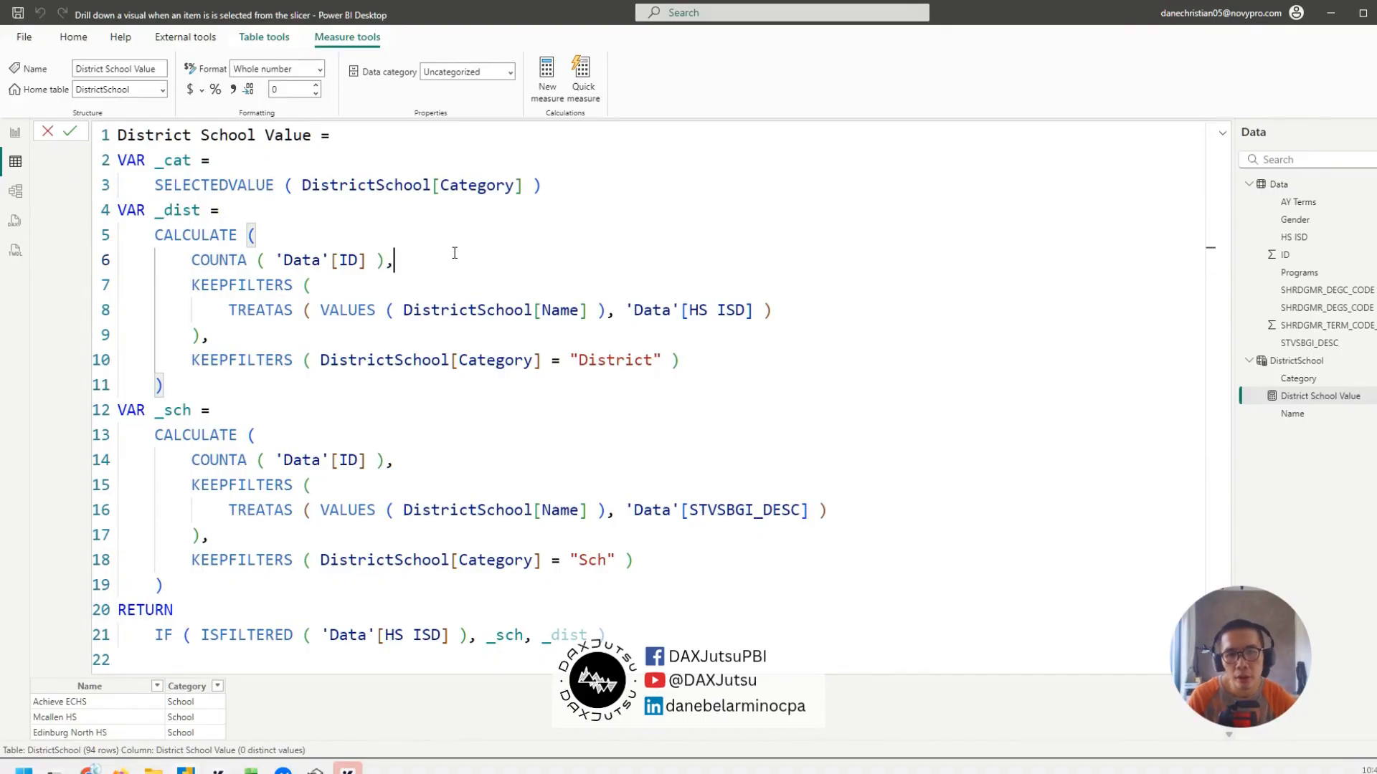
- Review the ID count and the first KEEPFILTERS block in the _dist variable
left_click_drag(193, 260, 387, 262)
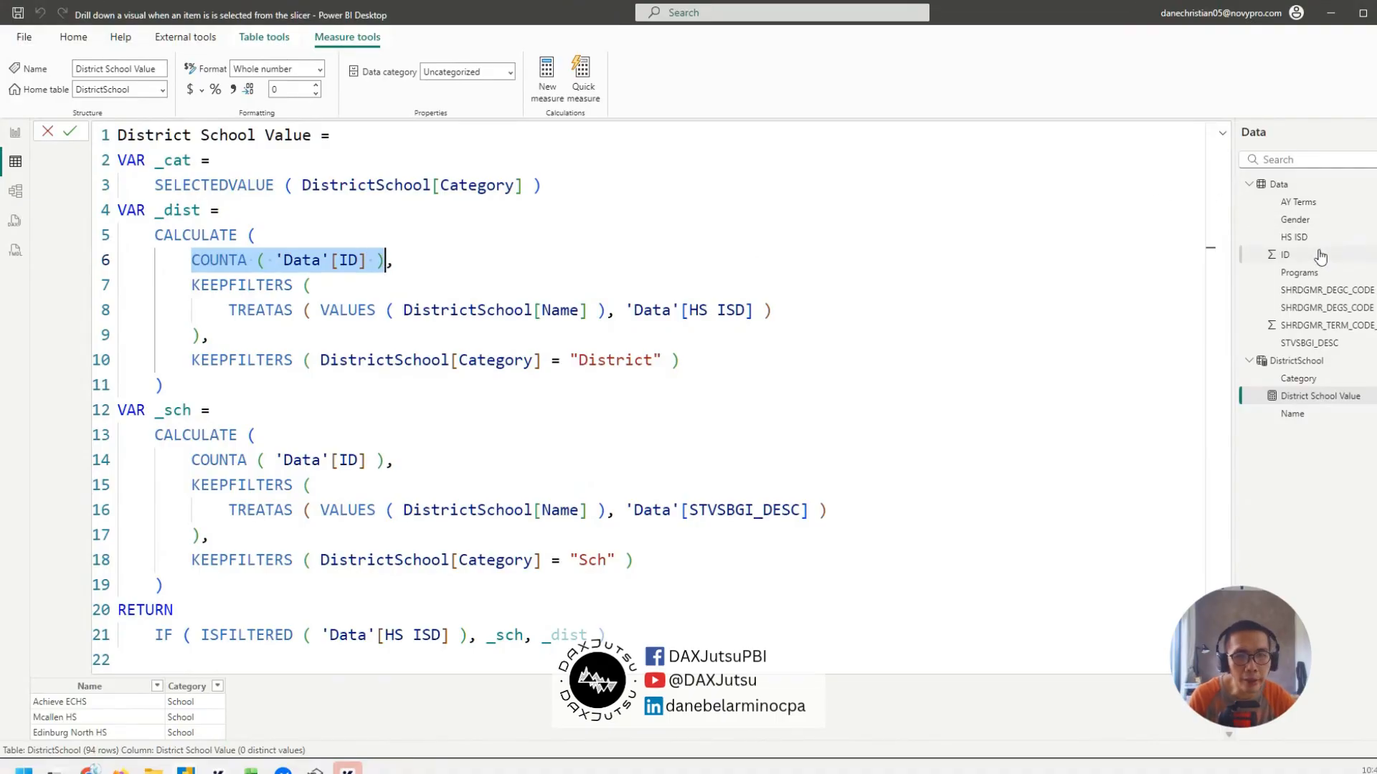
left_click(396, 262)
left_click(191, 284)
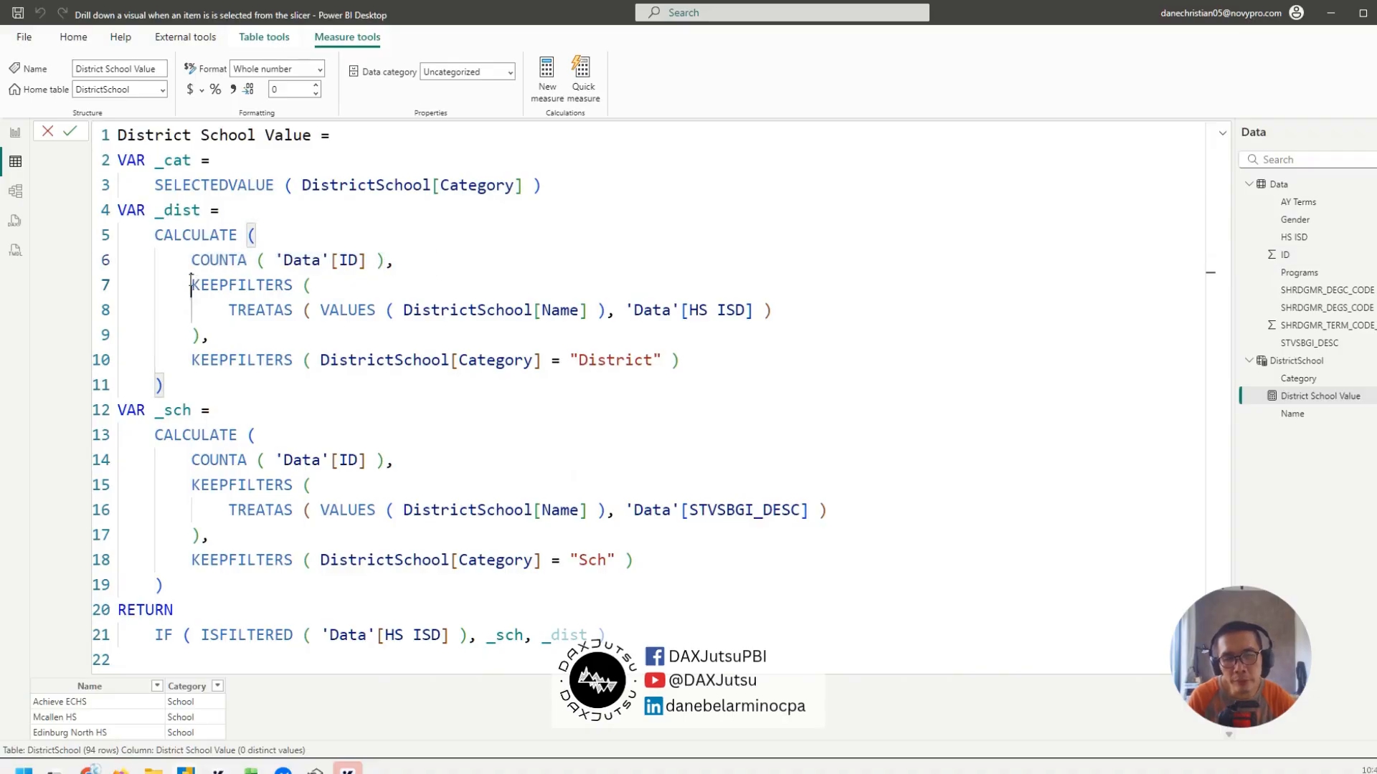
left_click_drag(190, 284, 774, 326)
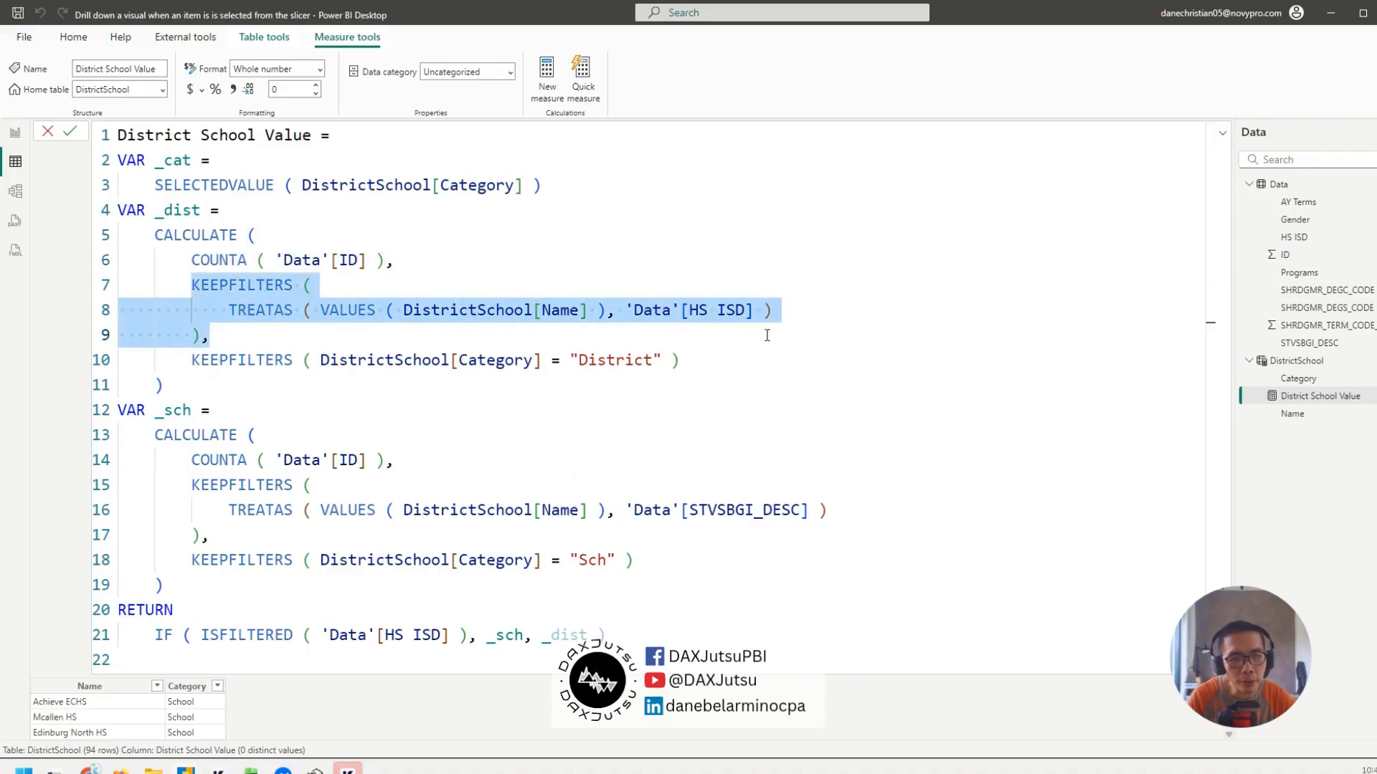
left_click(446, 289)
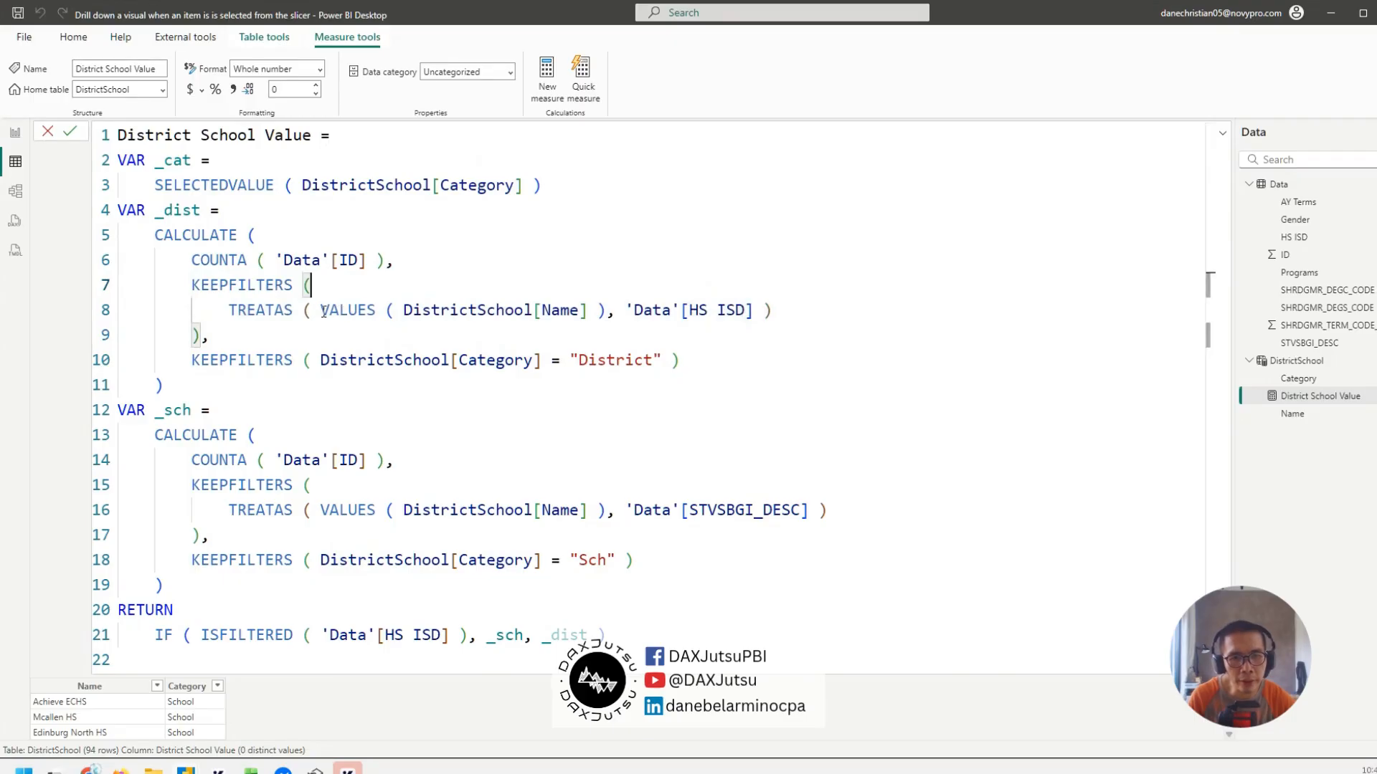
- Examine the _dist variable's TREATAS arguments, VALUES ( DistrictSchool[Name] ) and 'Data'[HS ISD]
left_click_drag(324, 312, 610, 313)
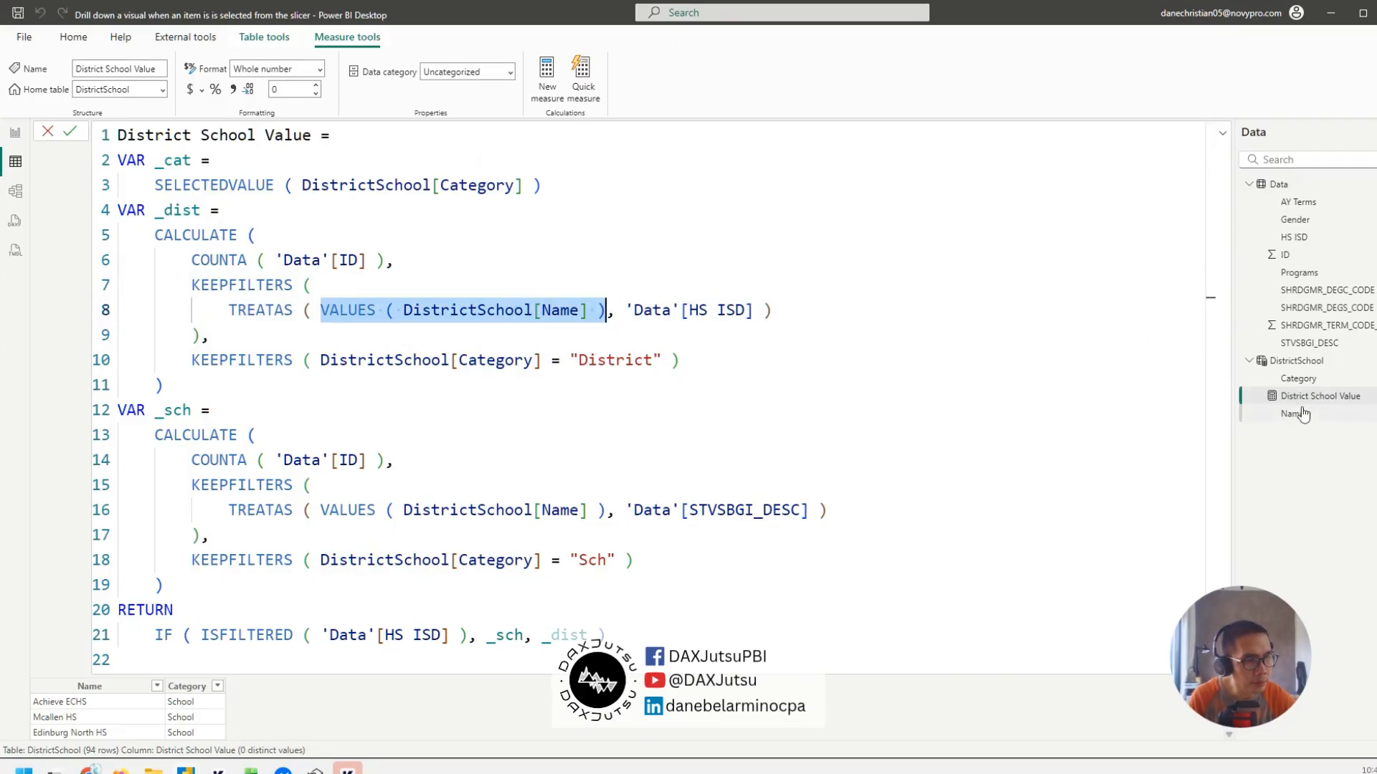
left_click(629, 224)
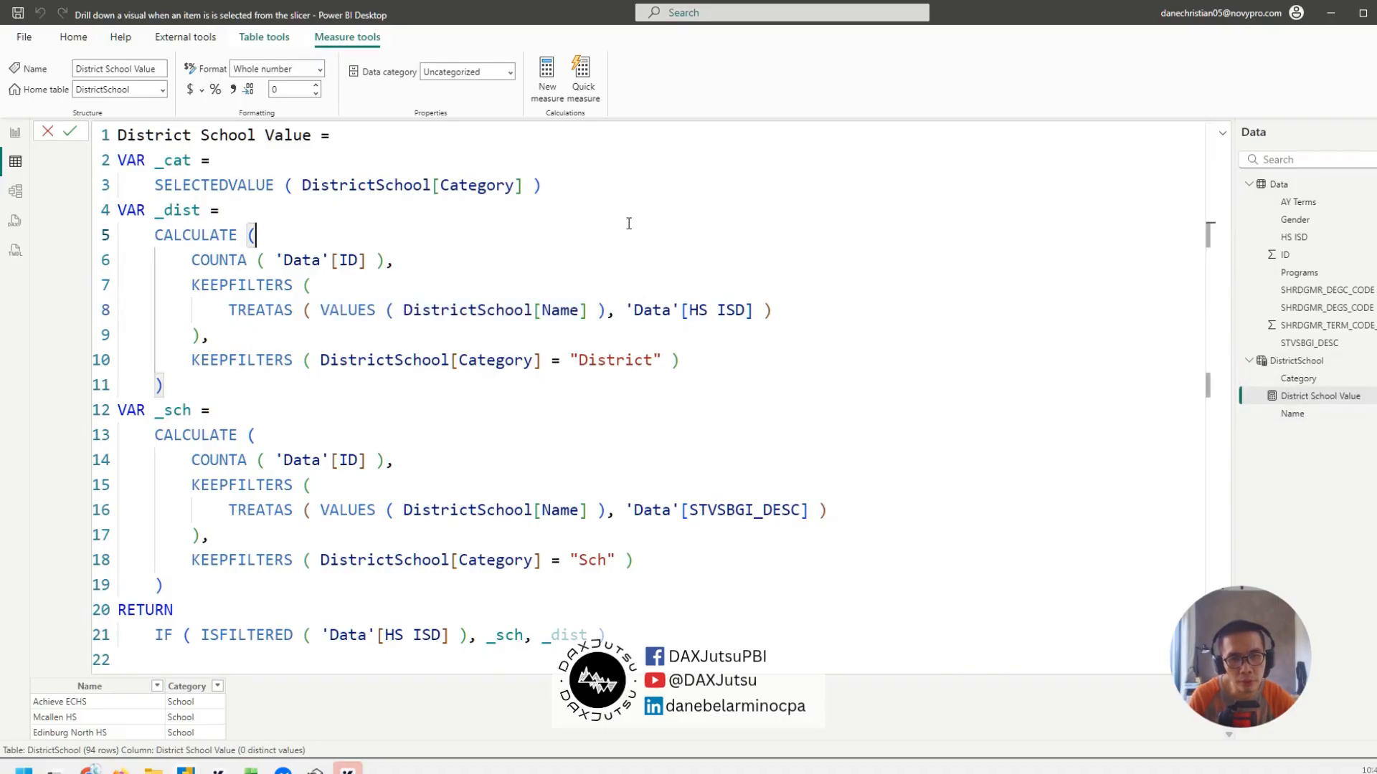
left_click_drag(321, 314, 607, 310)
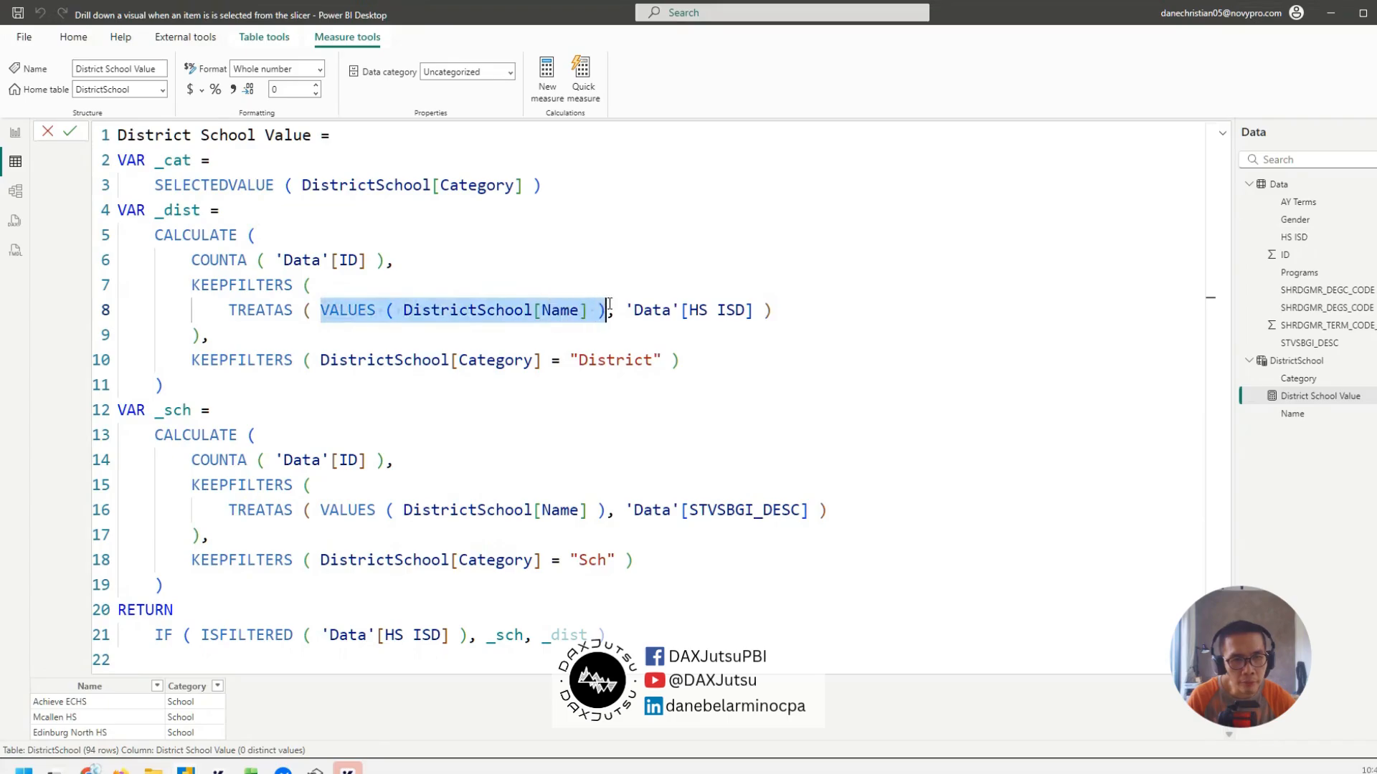
double_click(490, 315)
triple_click(491, 315)
left_click(617, 309)
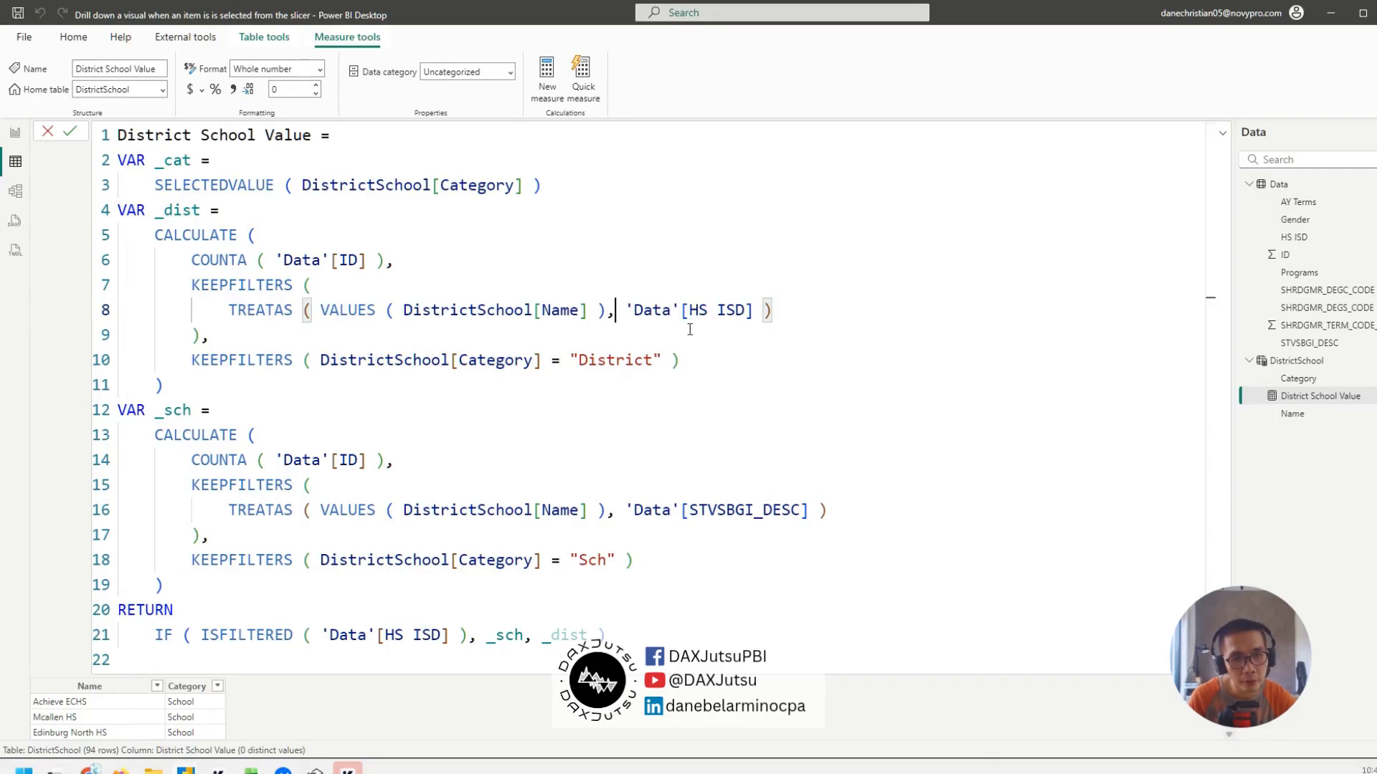
left_click_drag(689, 310, 756, 309)
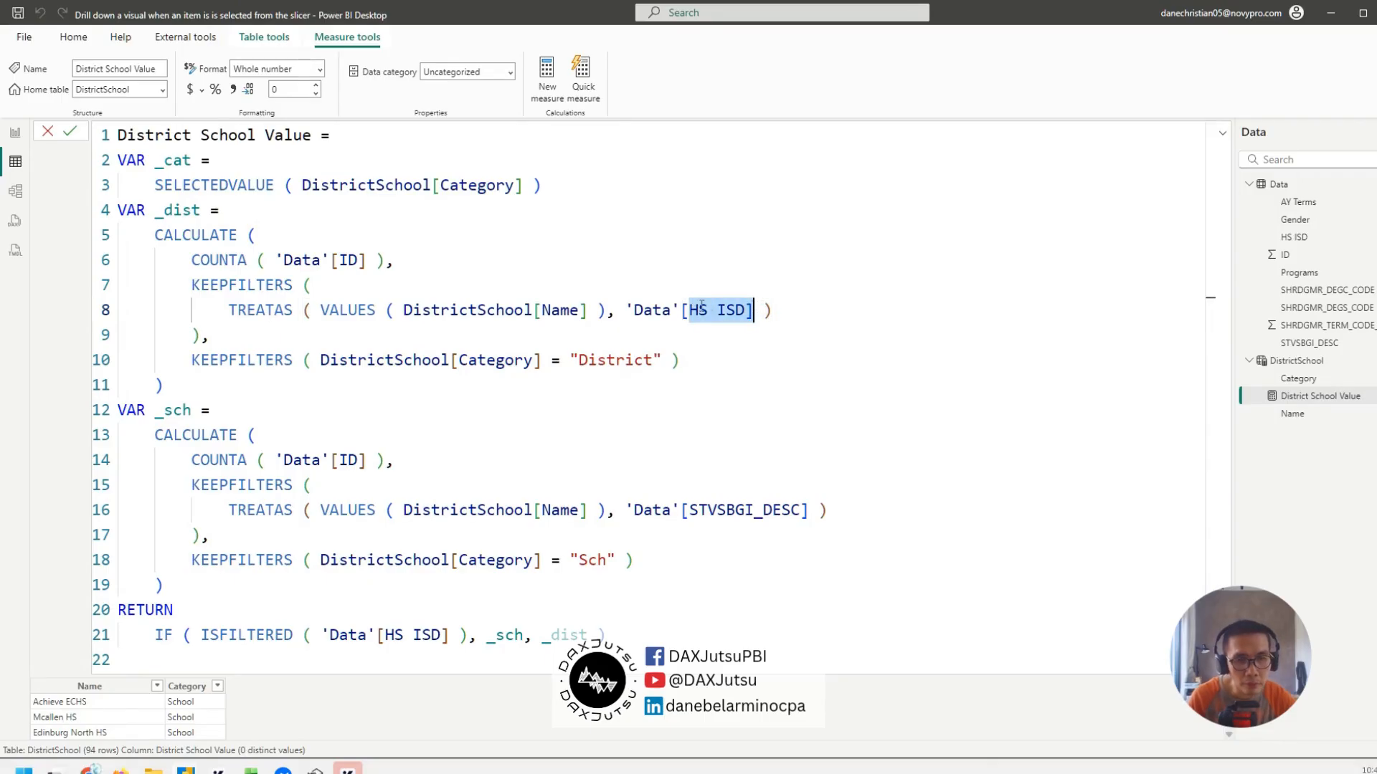
- Compare DistrictSchool[Name] with 'Data'[HS ISD] in the _dist variable and review its "District" category filter
left_click(560, 309)
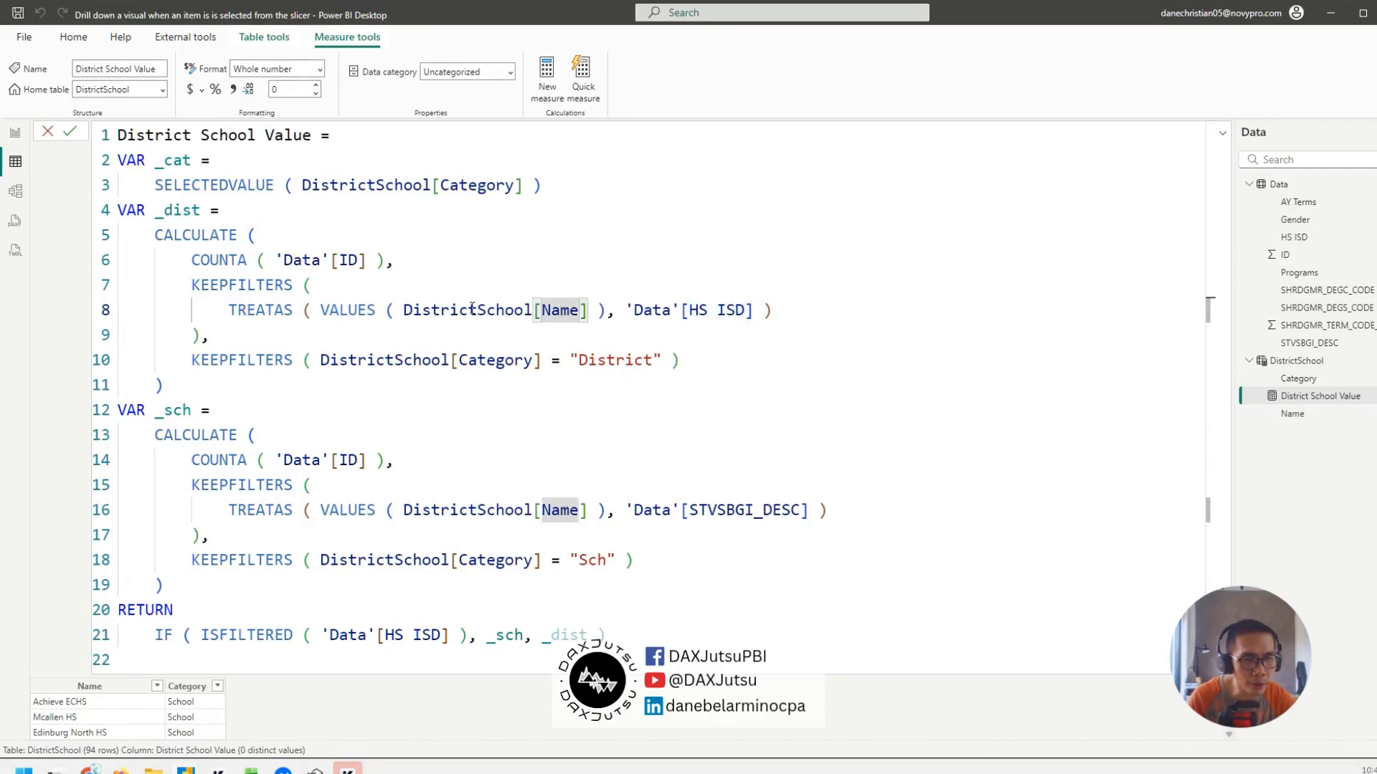
left_click_drag(403, 310, 754, 311)
double_click(558, 309)
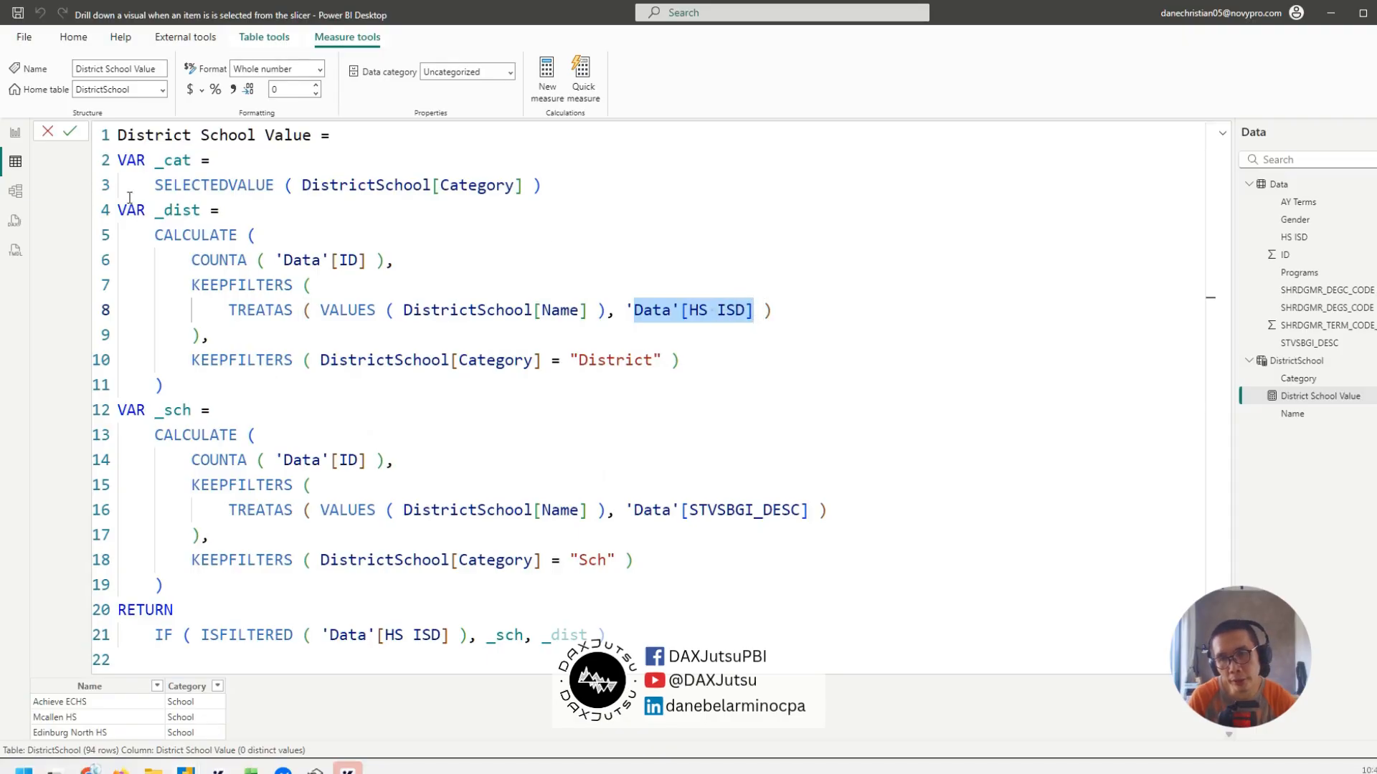
left_click(402, 309)
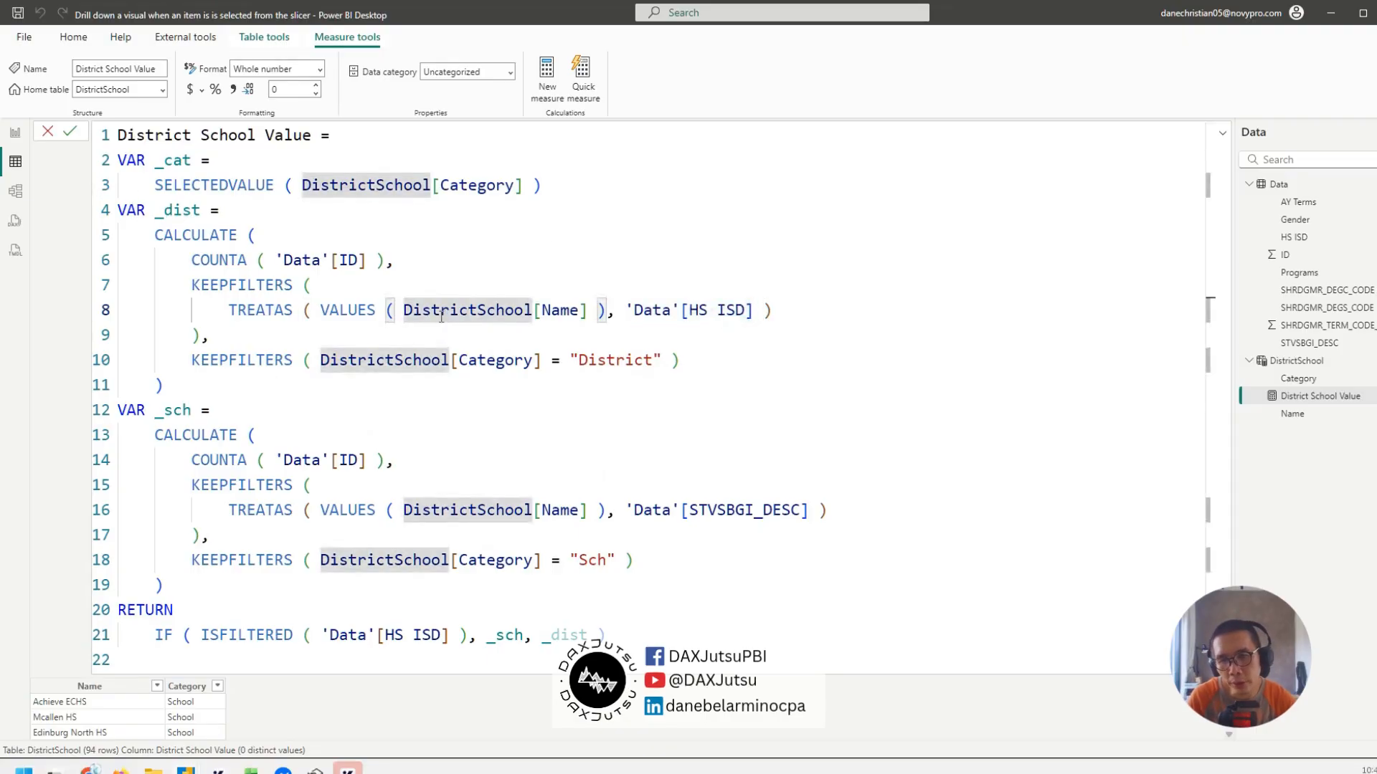
left_click(327, 332)
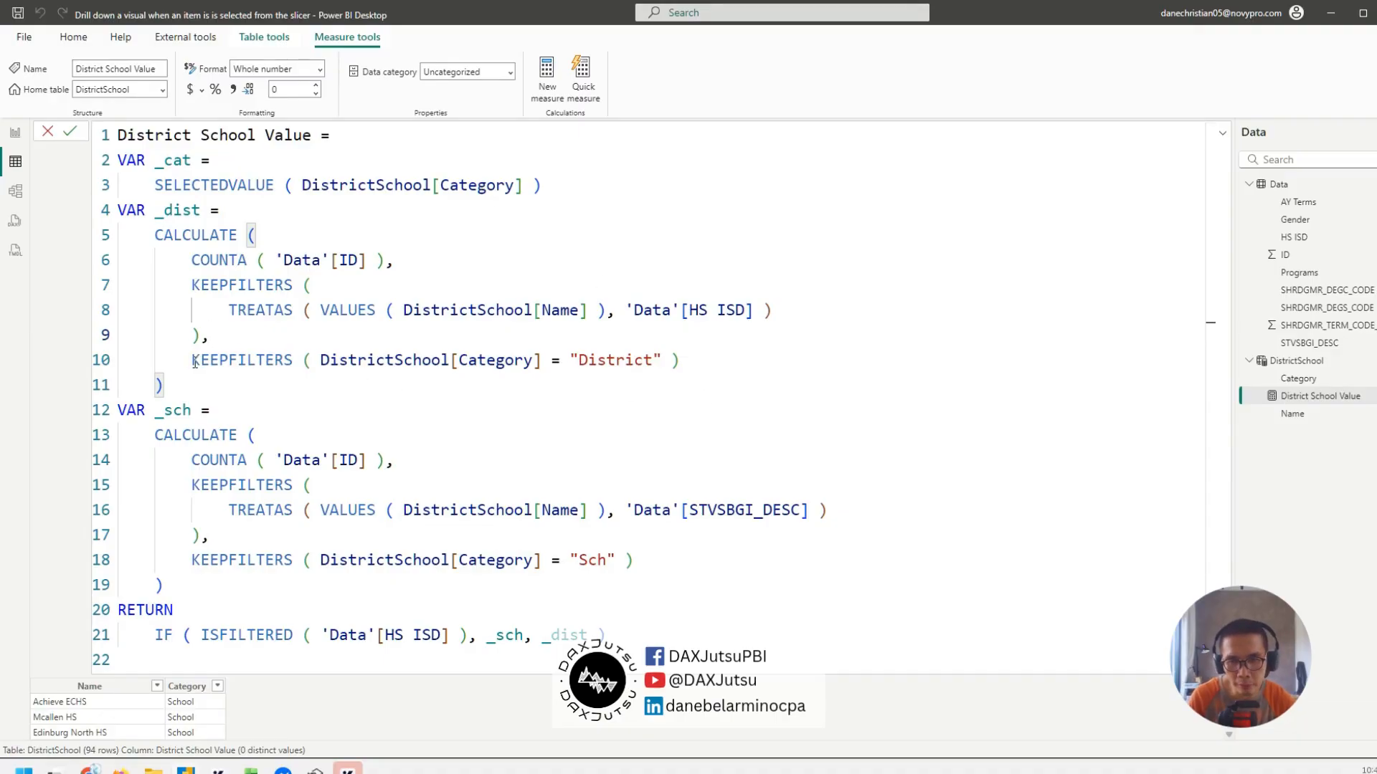
left_click_drag(192, 361, 751, 367)
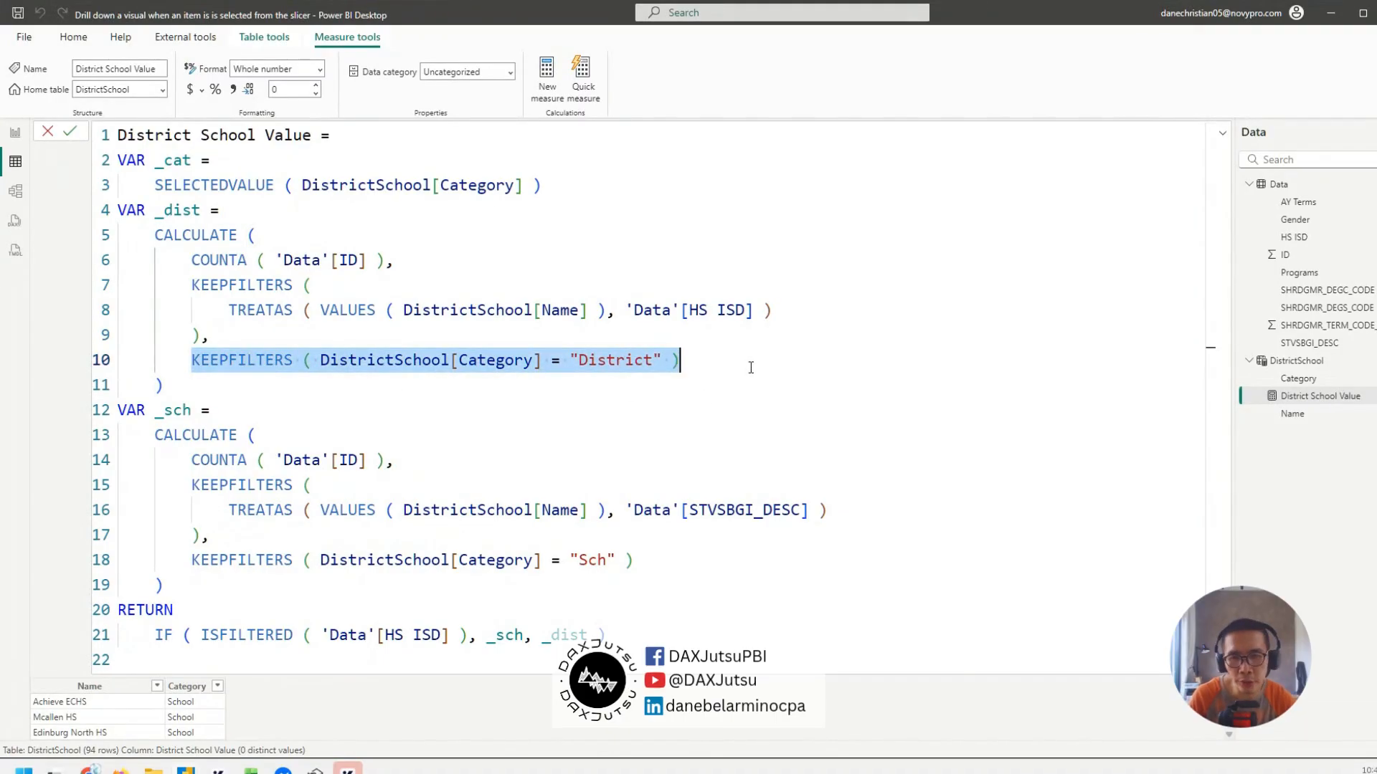
scroll(751, 359, "down", 2)
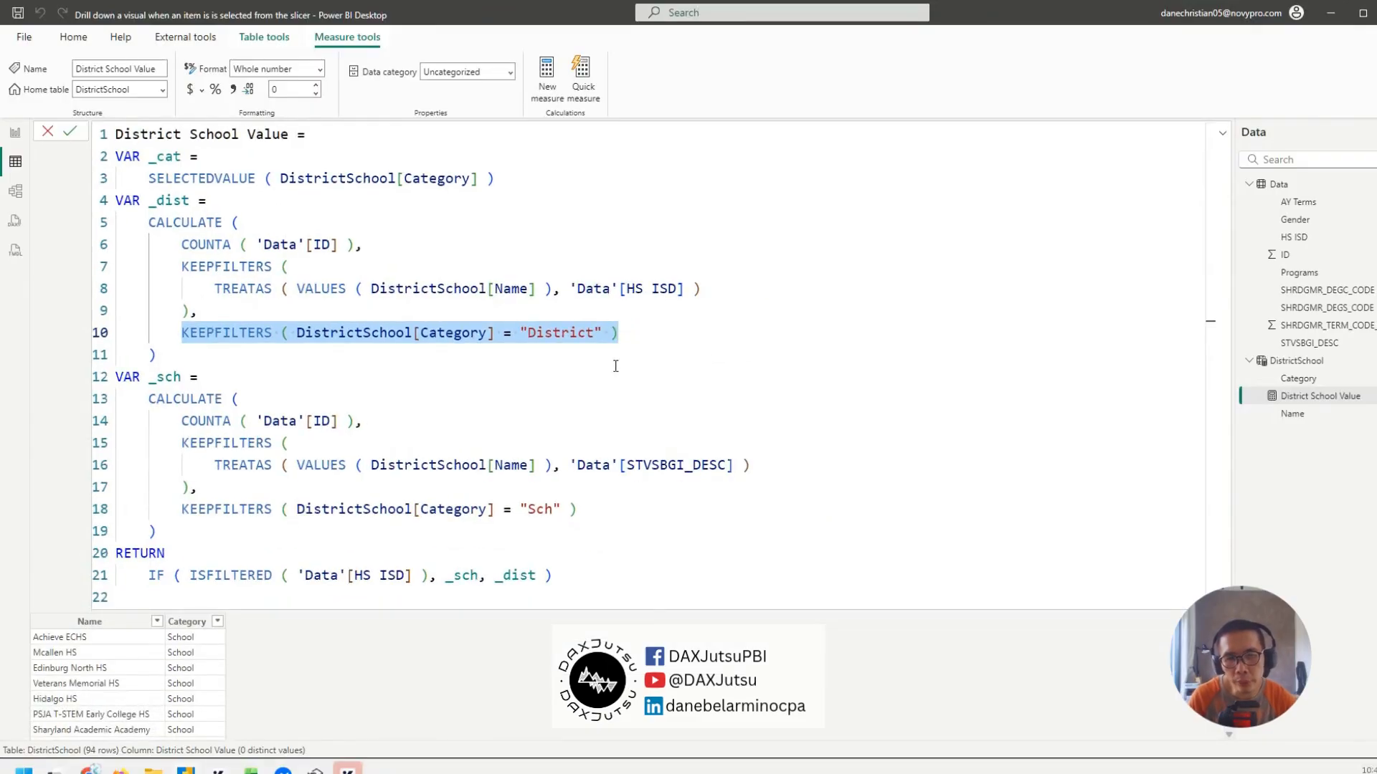
- Examine the _sch variable's ID count and its TREATAS mapping of DistrictSchool[Name] to 'Data'[STVSBGI_DESC]
left_click(284, 403)
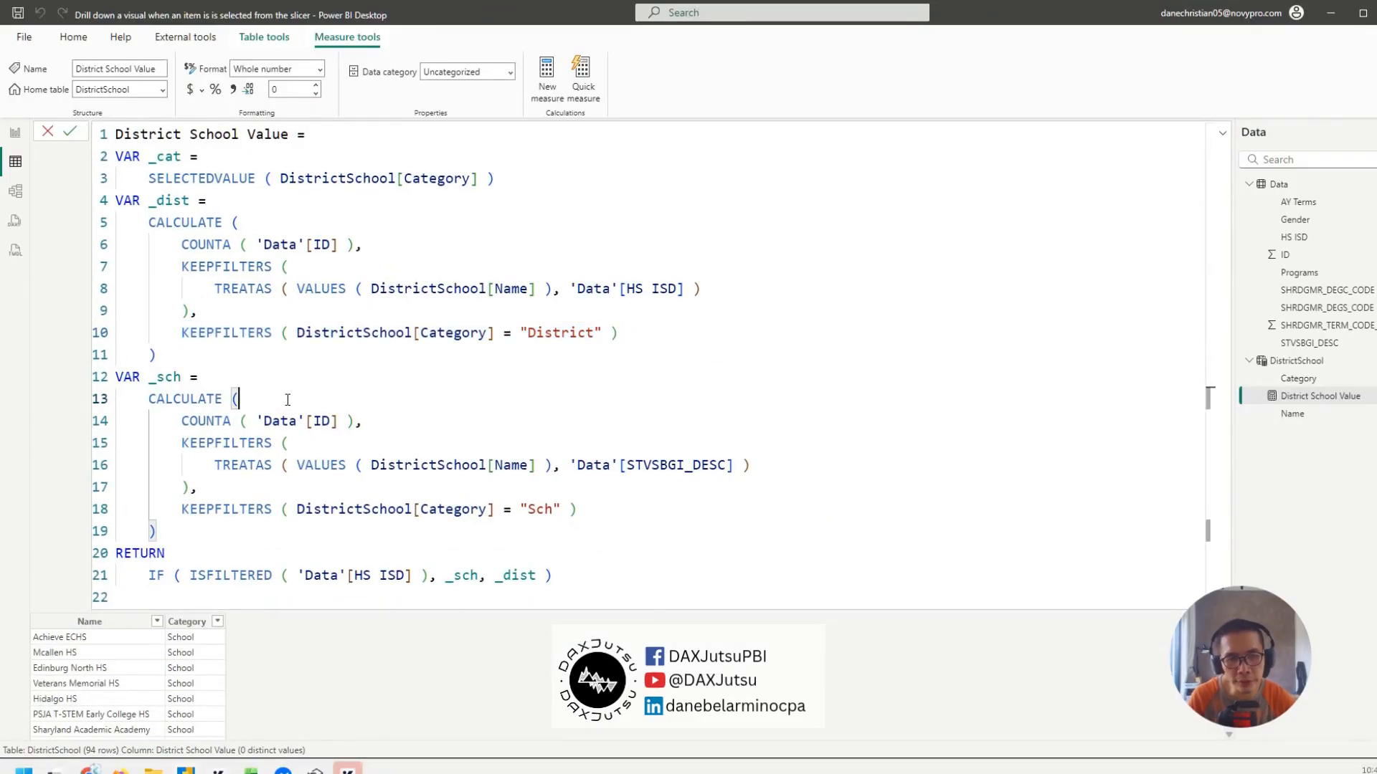
left_click(618, 423)
scroll(618, 423, "up", 2)
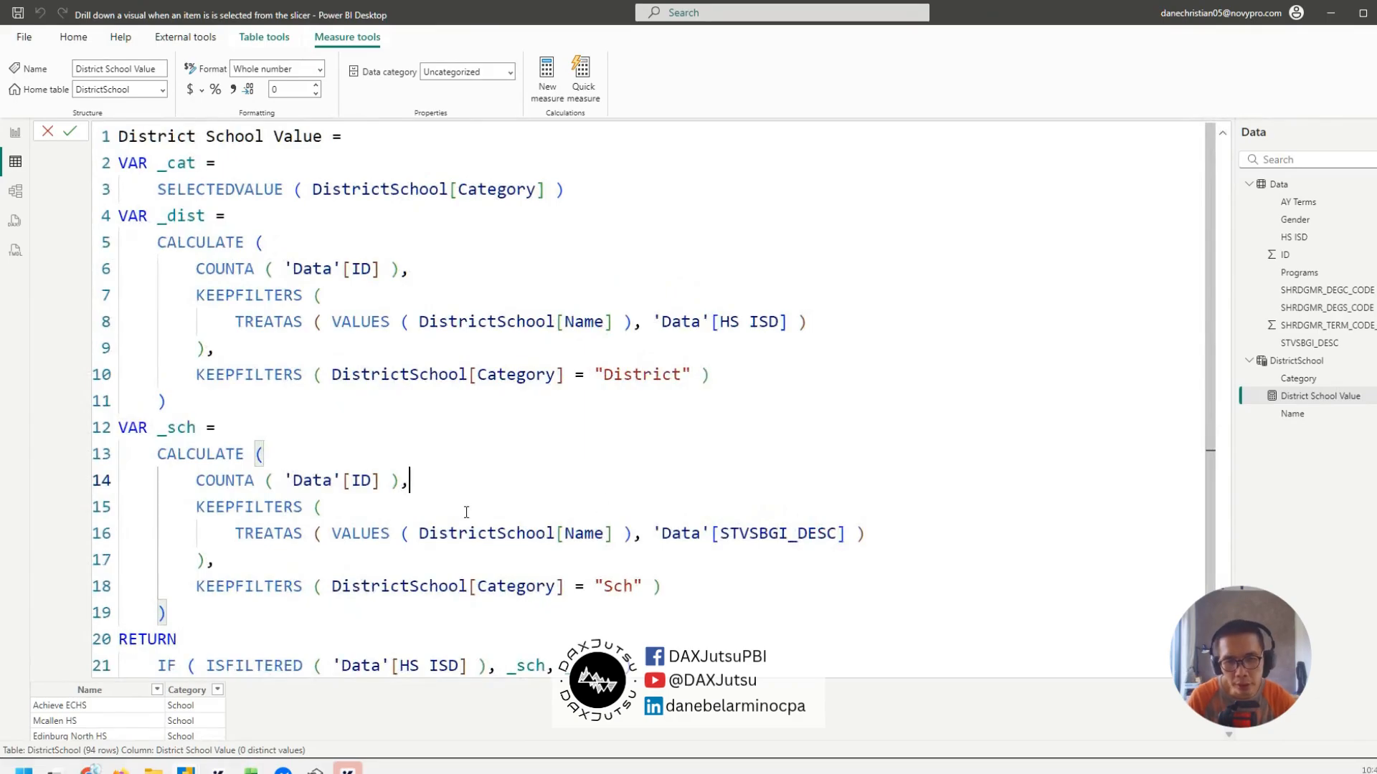
left_click(593, 534)
left_click(403, 535)
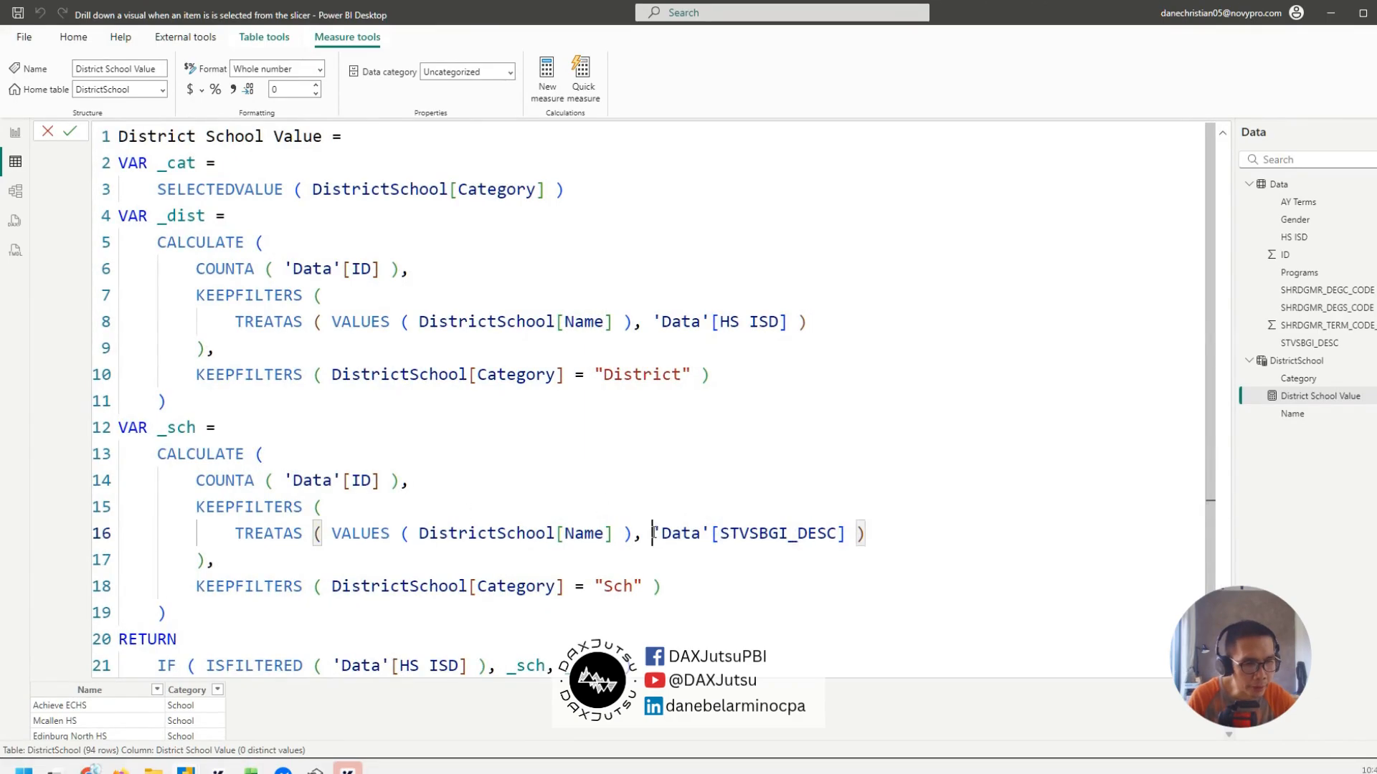
left_click_drag(655, 535, 846, 535)
left_click_drag(720, 534, 836, 532)
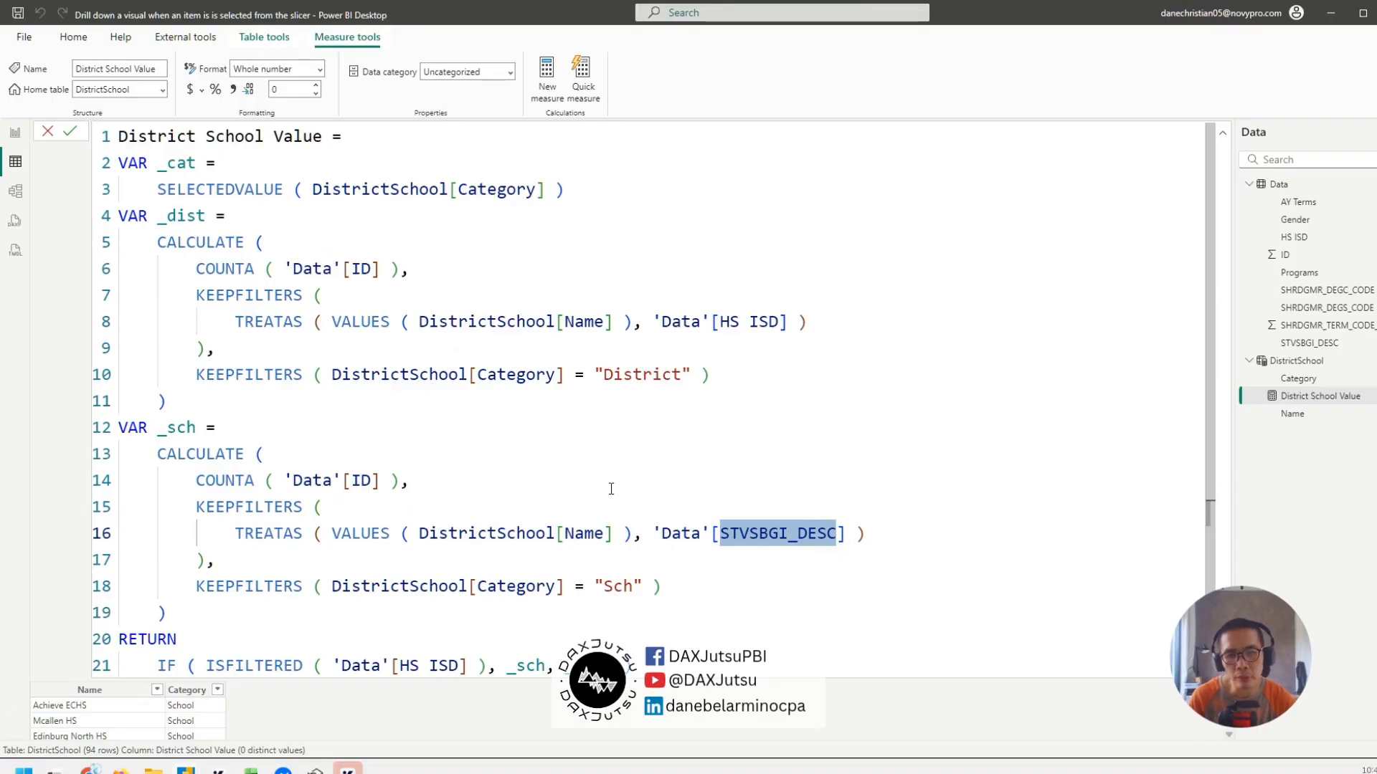
scroll(611, 488, "down", 1)
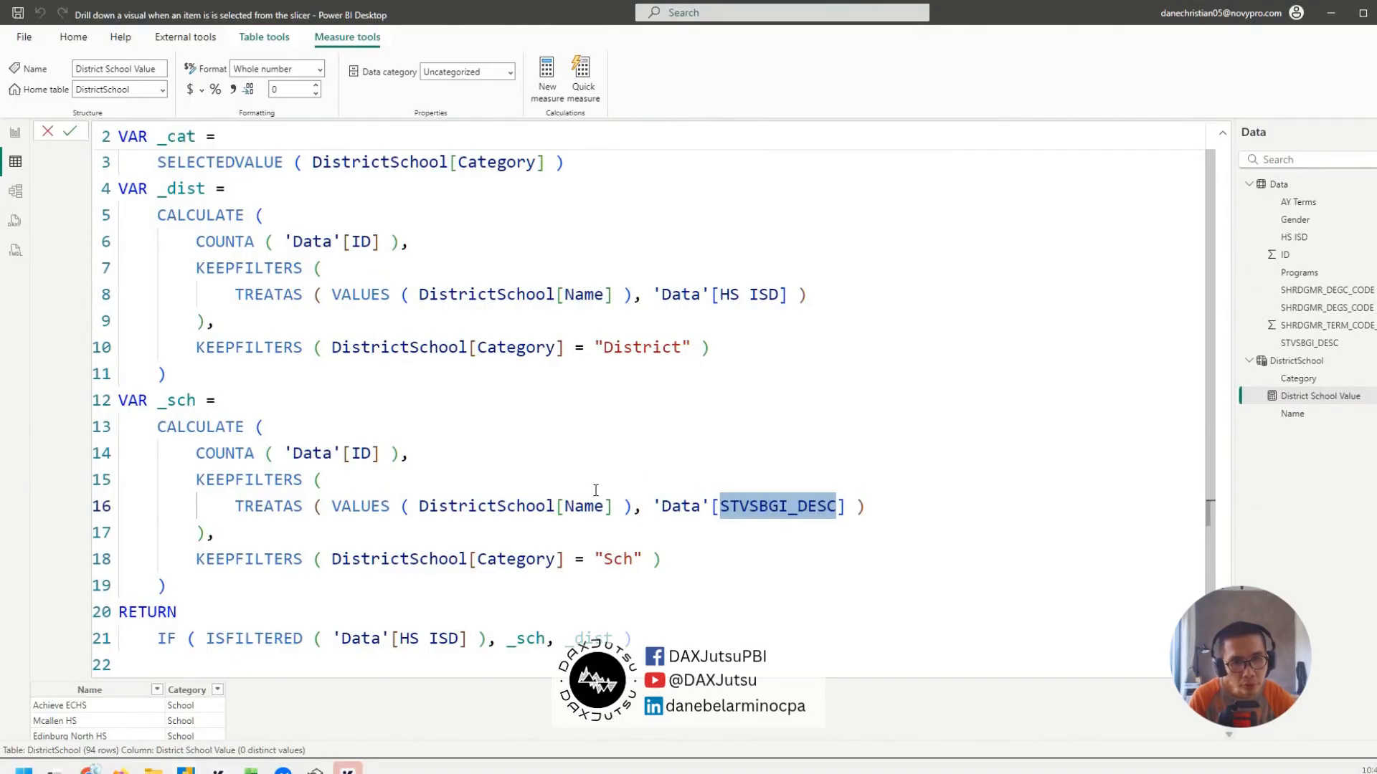
- Change the DistrictSchool[Category] filter value in the _sch variable to "School"
left_click(626, 344)
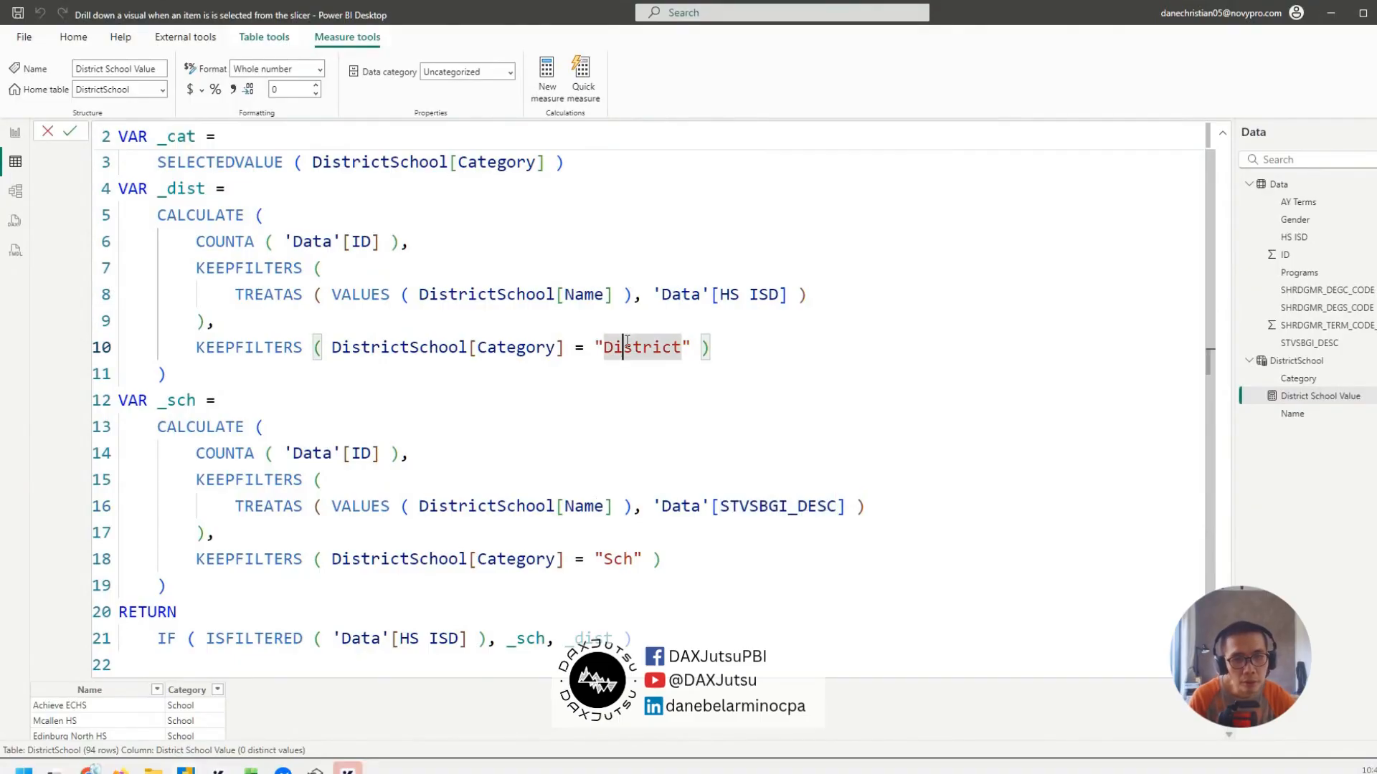
left_click(634, 559)
type("ool")
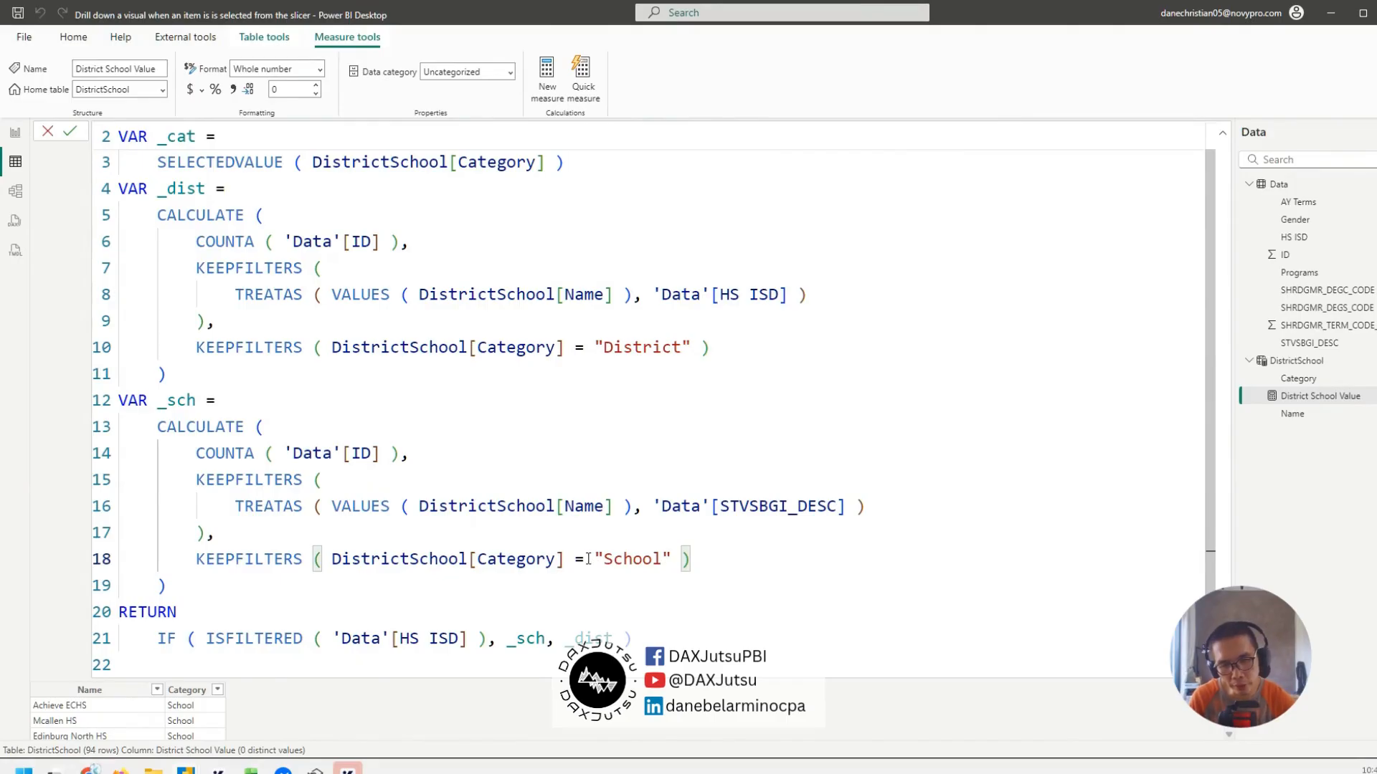
double_click(181, 399)
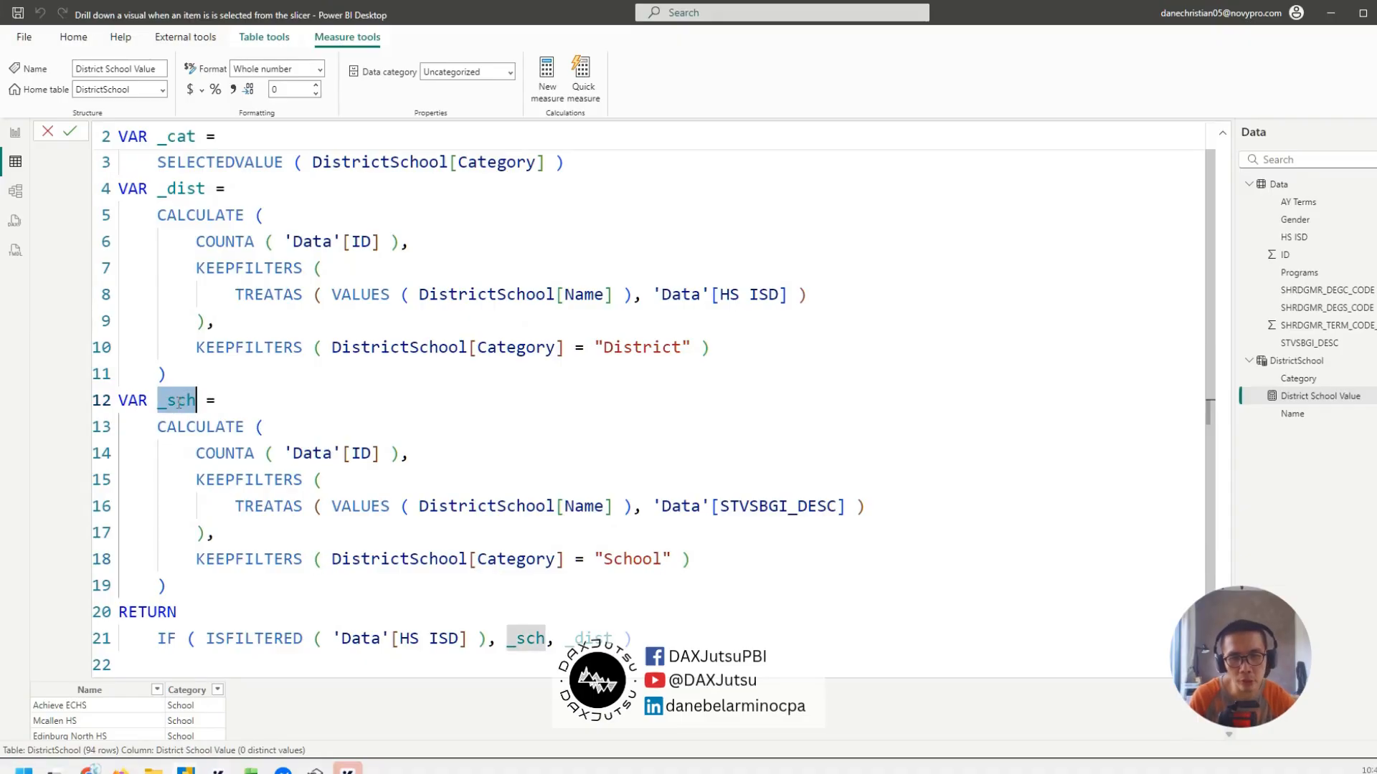
double_click(630, 560)
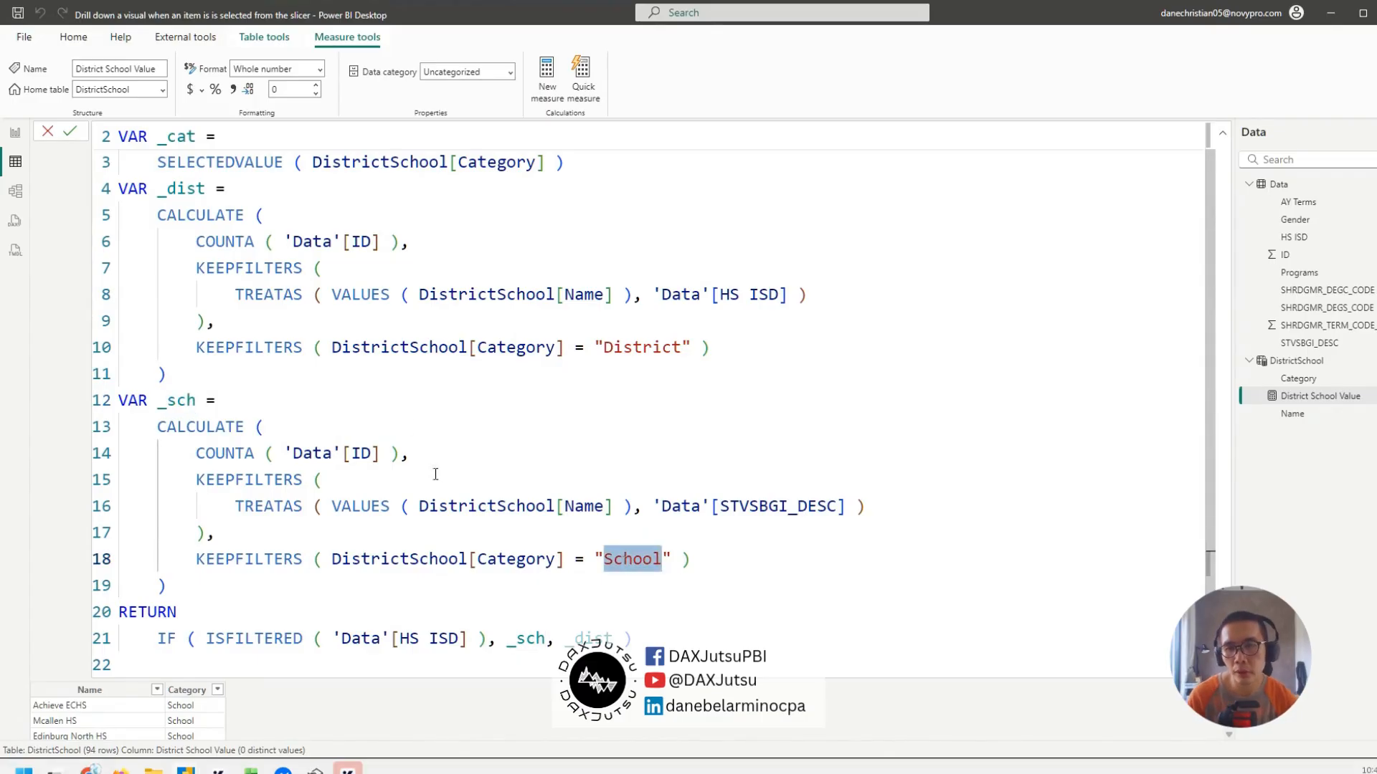
- Comment out the IF ( ISFILTERED ( 'Data'[HS ISD] ), _sch, _dist ) line under RETURN with --
left_click_drag(176, 639, 157, 639)
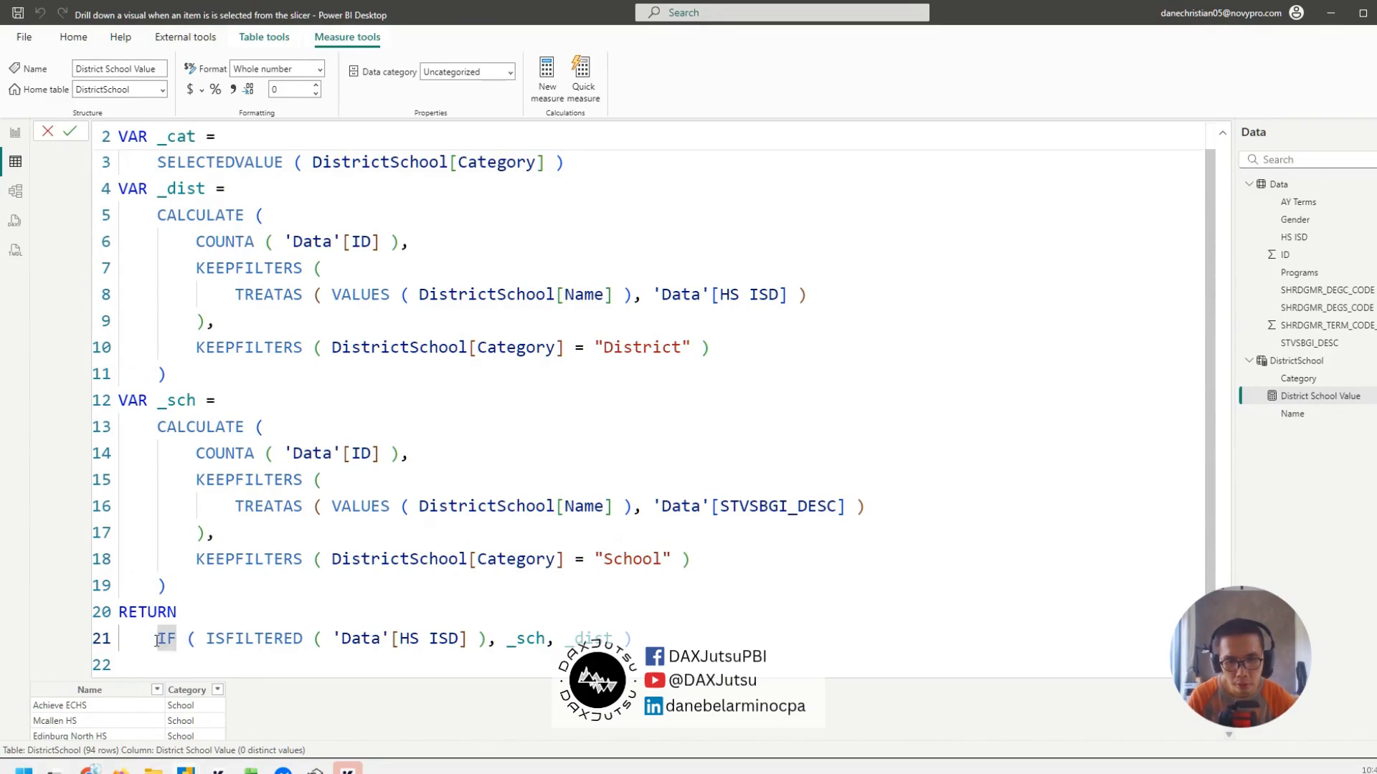
type("--")
left_click(808, 648)
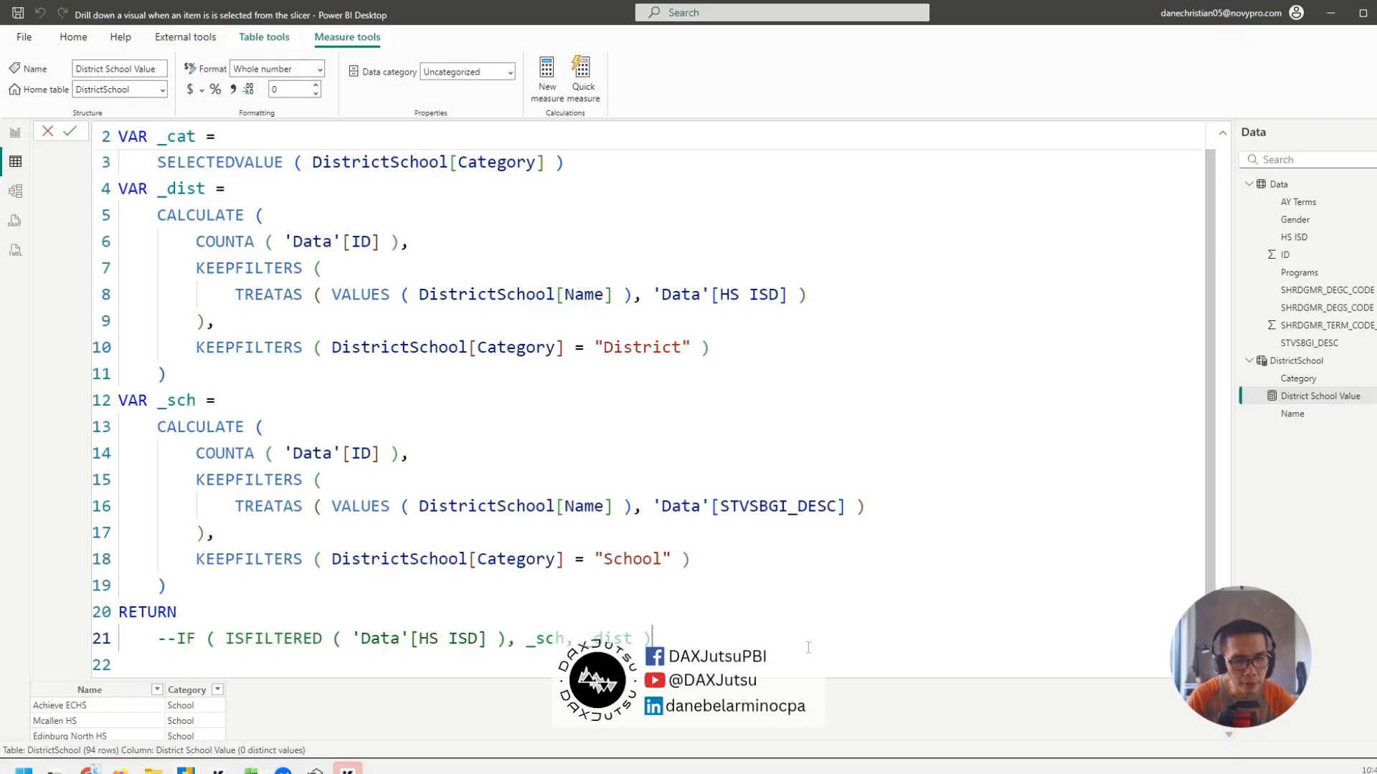
- Add COALESCE(_dist, _sch) as the measure's return expression on a new line below the commented IF
key("Return")
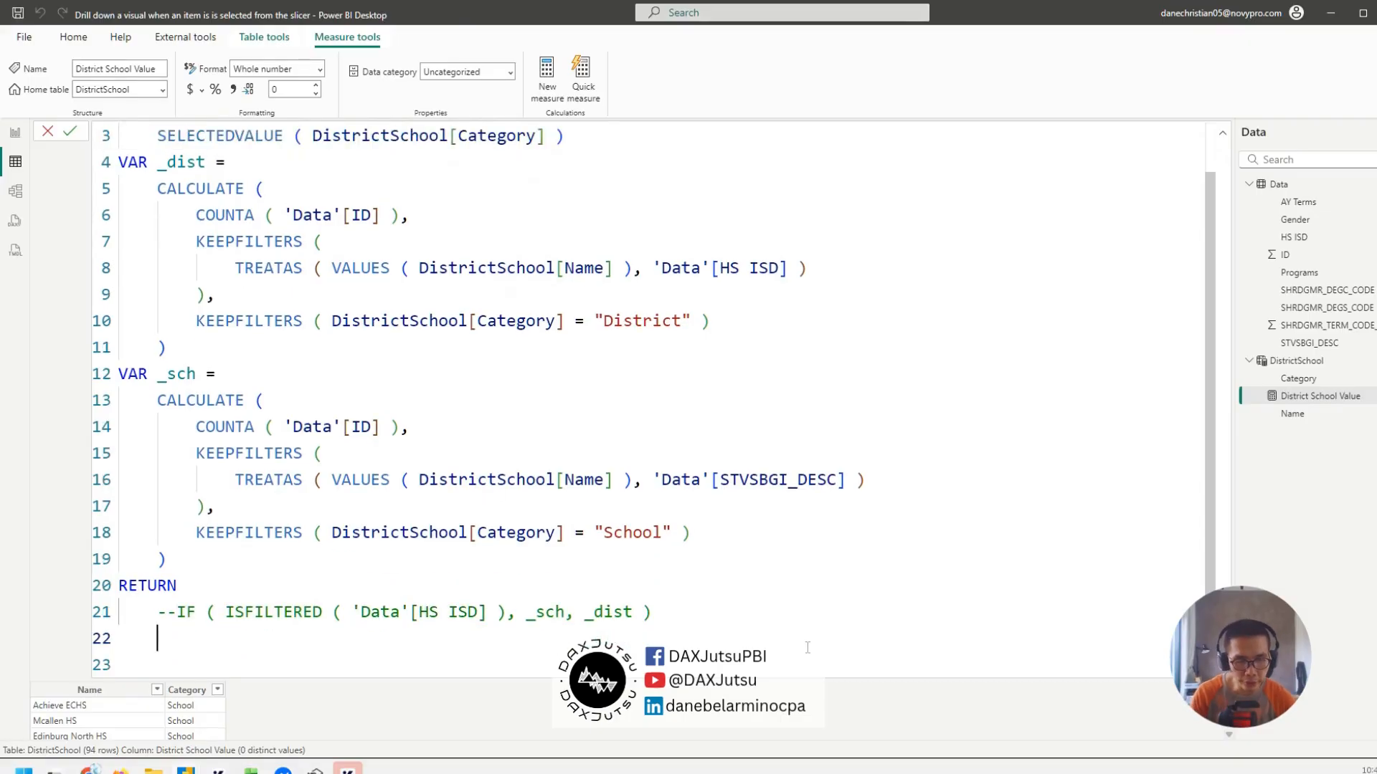
type("_")
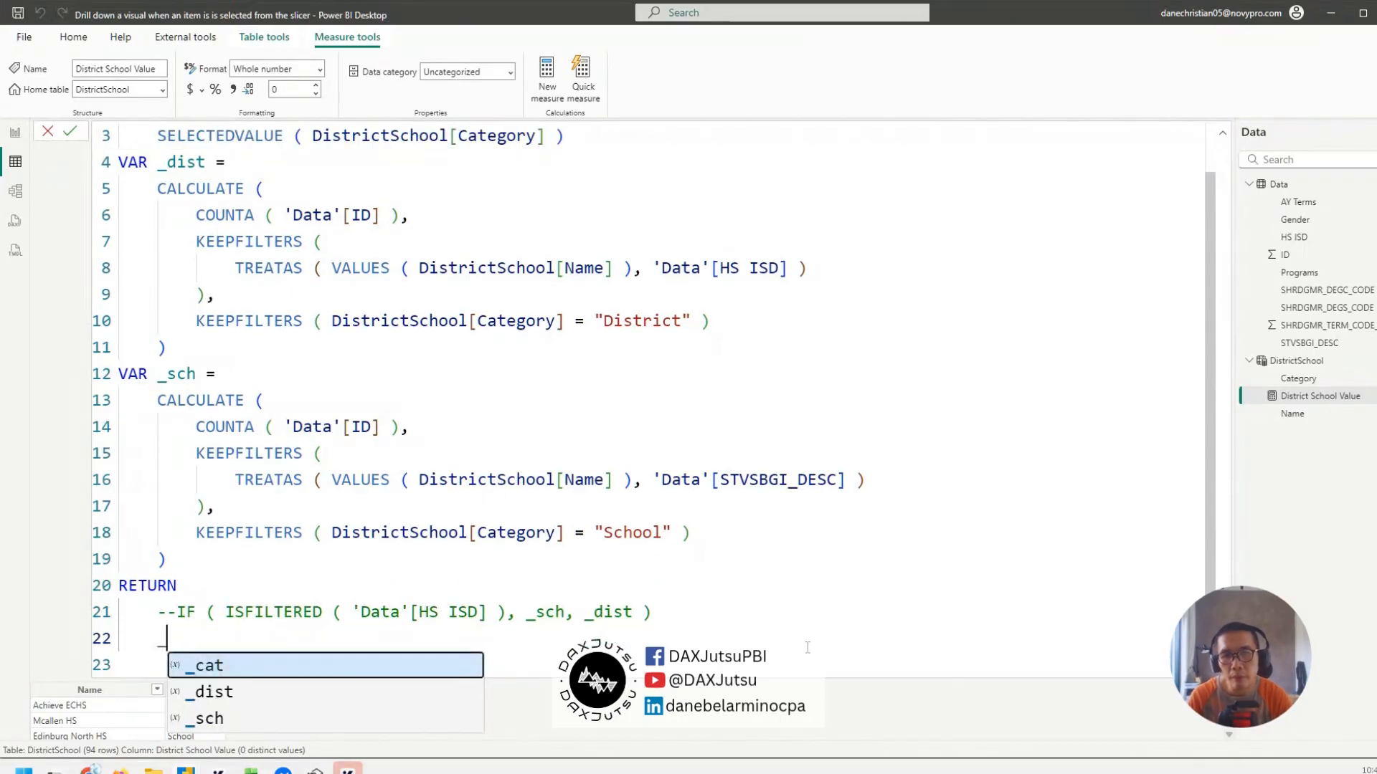
key("BackSpace")
type("coales")
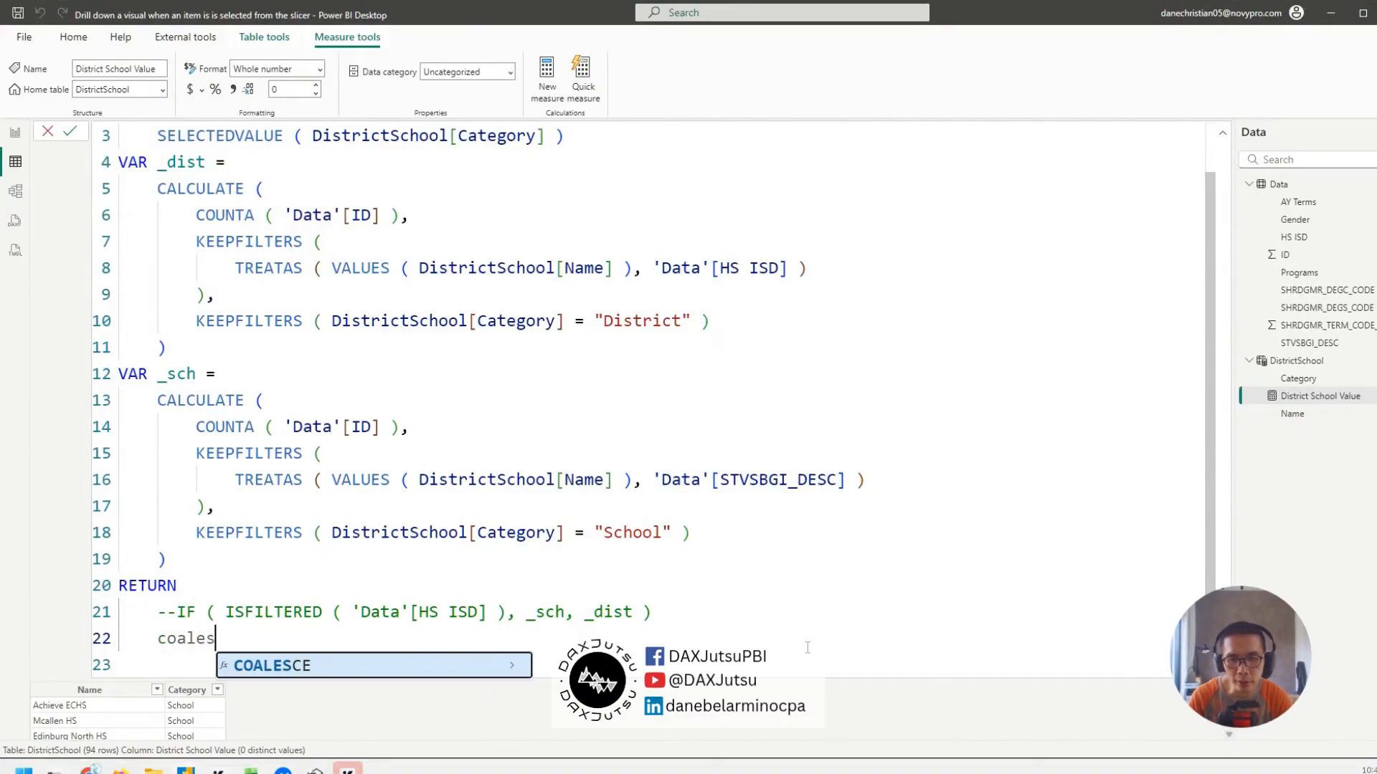
type("ce(_dst")
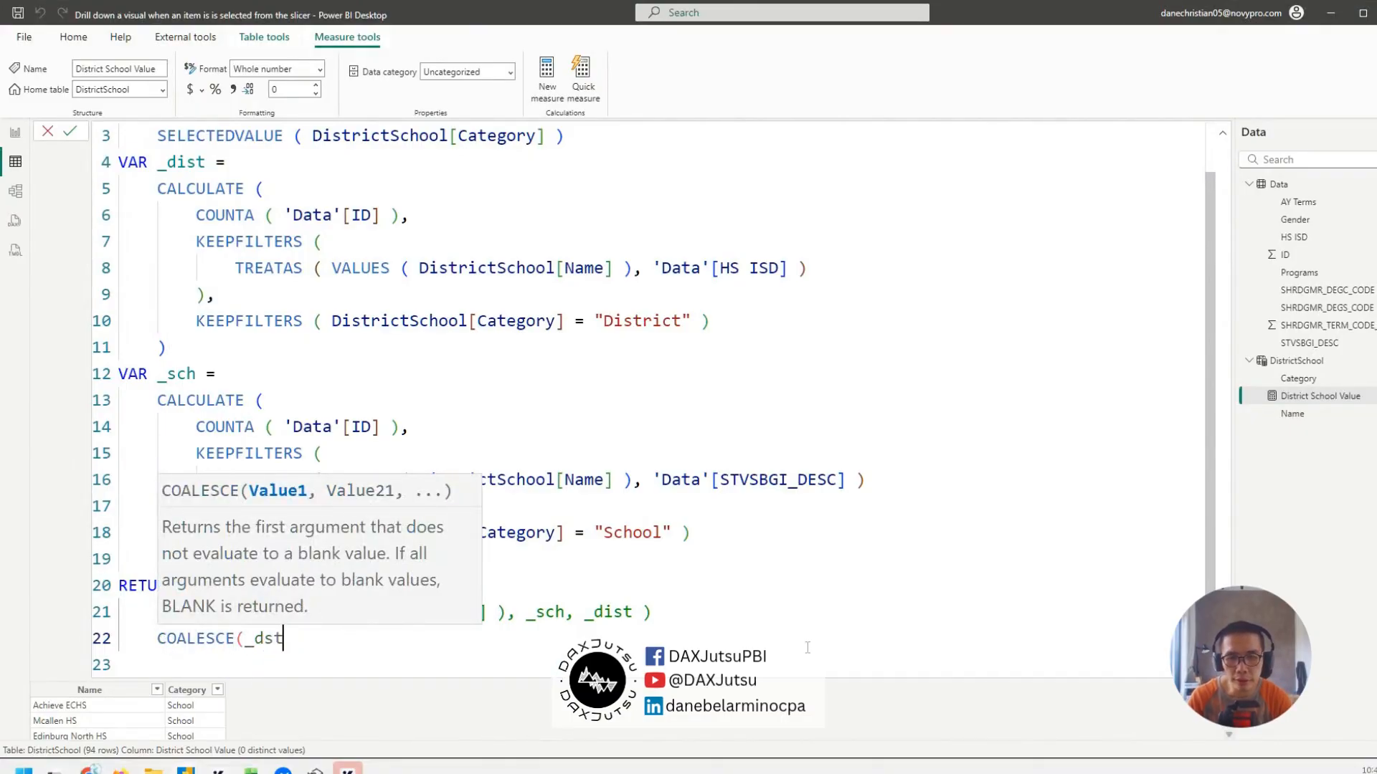
key("Tab")
key("BackSpace")
key("BackSpace")
key("BackSpace")
key("BackSpace")
key("BackSpace")
key("Tab")
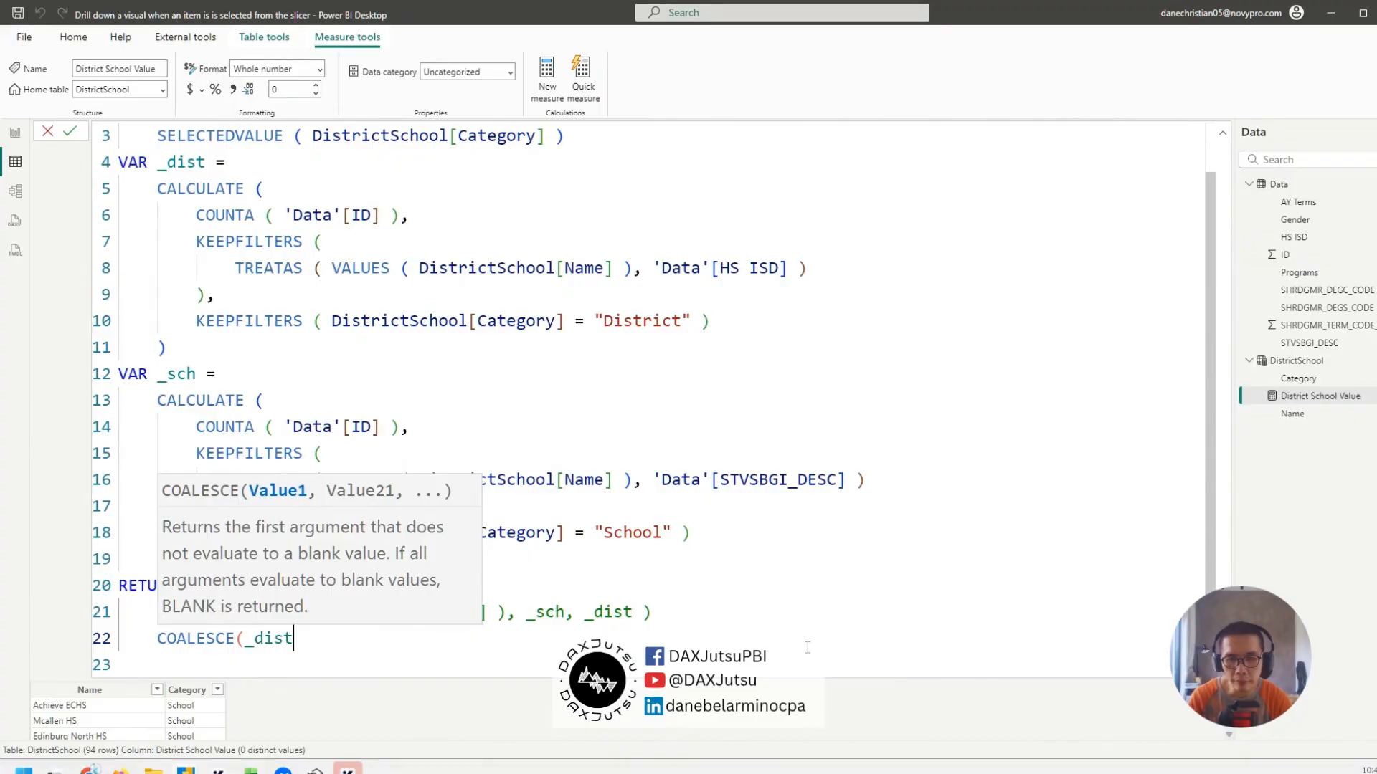
type(", _sch)")
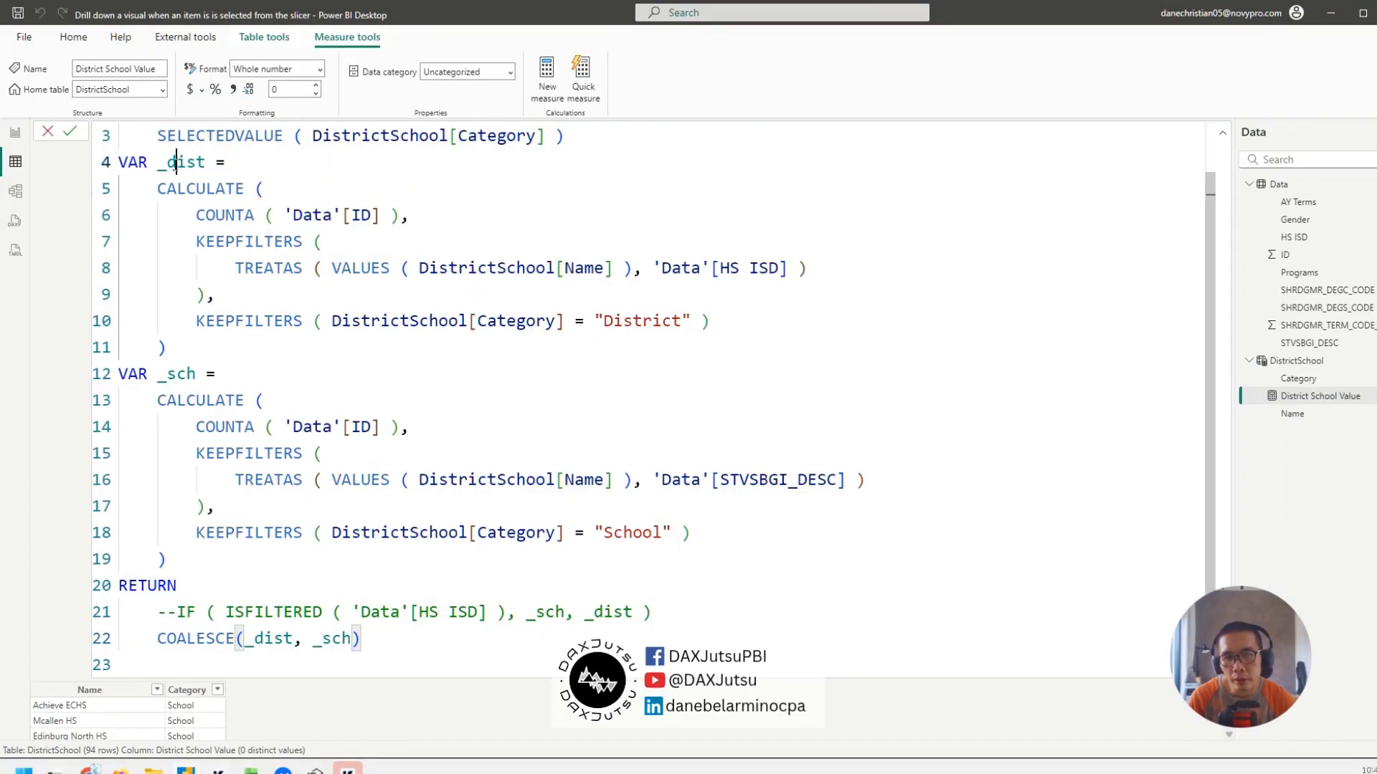
- Examine the _dist and _sch variables used as arguments of the COALESCE expression
double_click(176, 162)
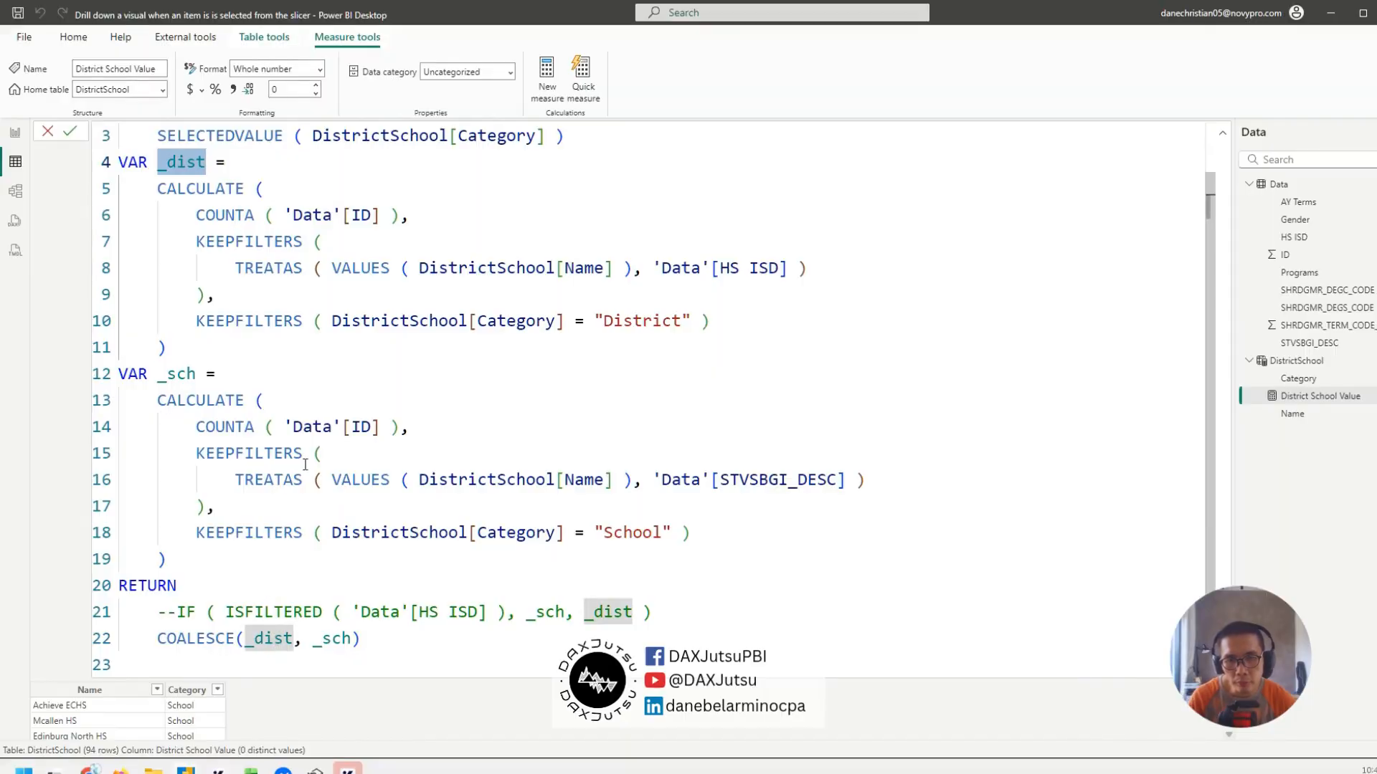
double_click(263, 640)
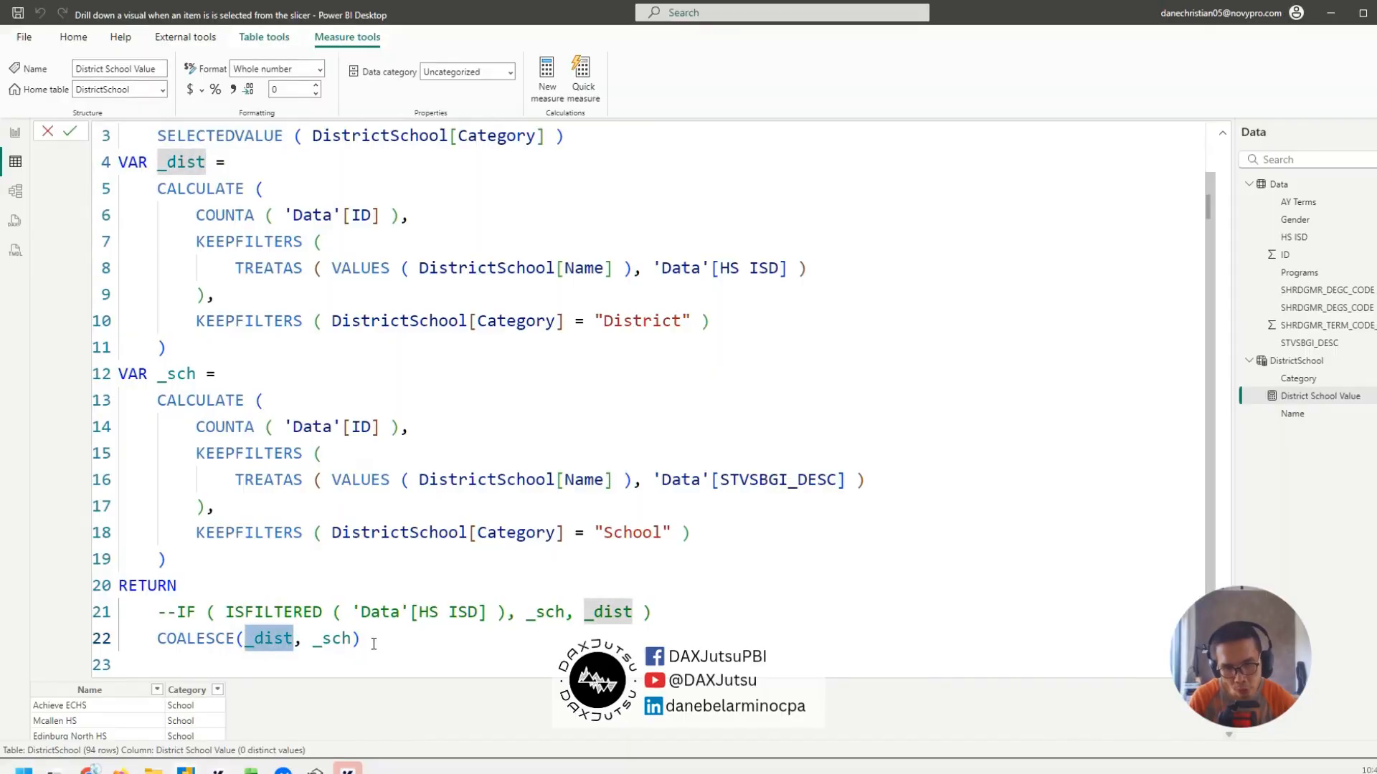
left_click(343, 641)
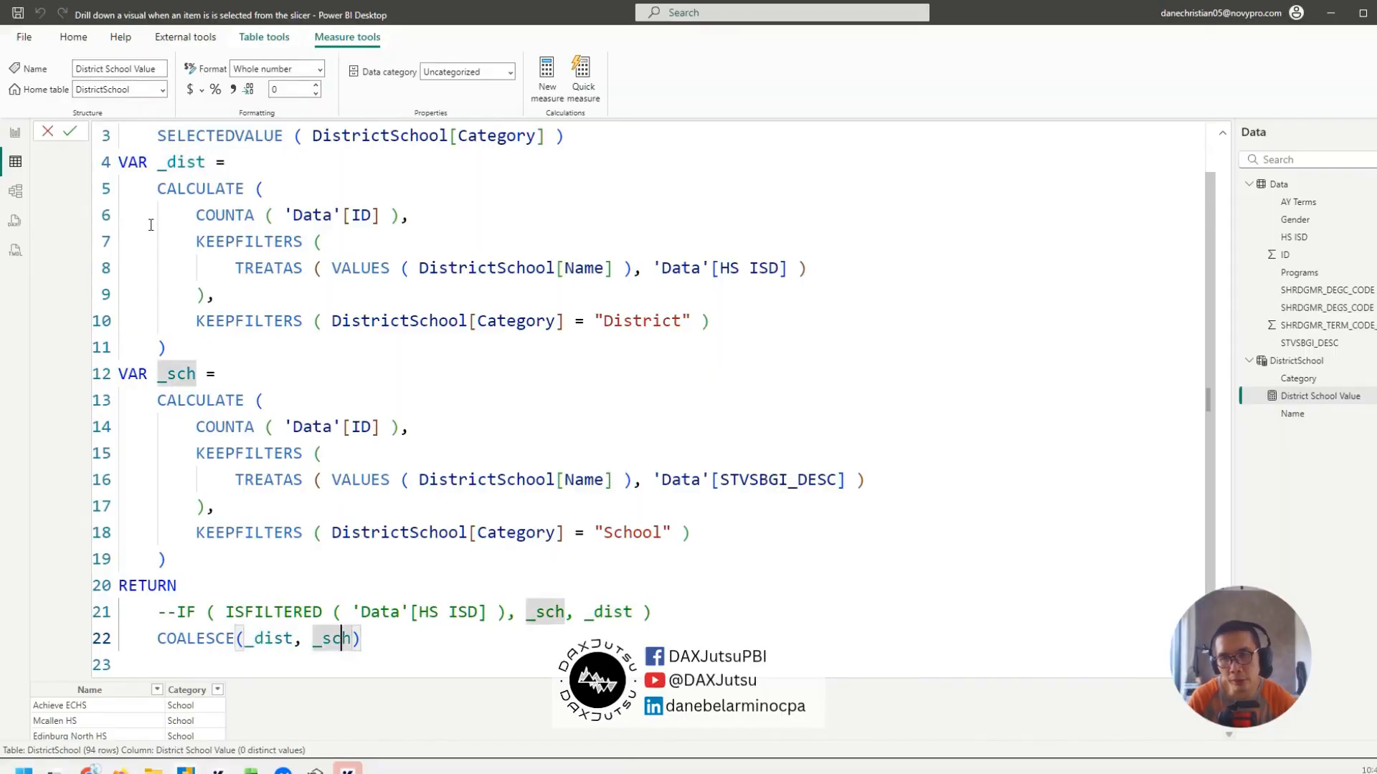
- Return to the report and replace Count of ID with District School Value on the Name chart's Y-axis
left_click(14, 134)
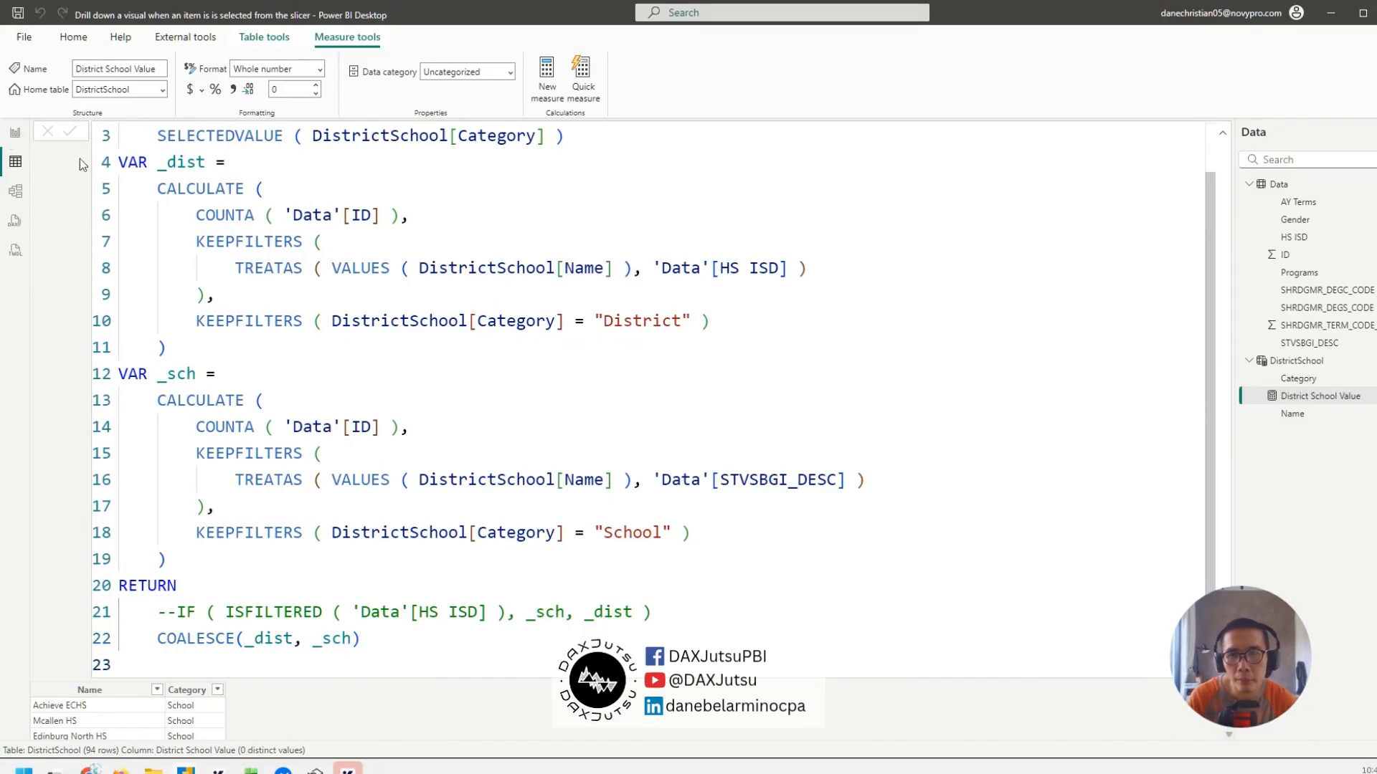
left_click(20, 137)
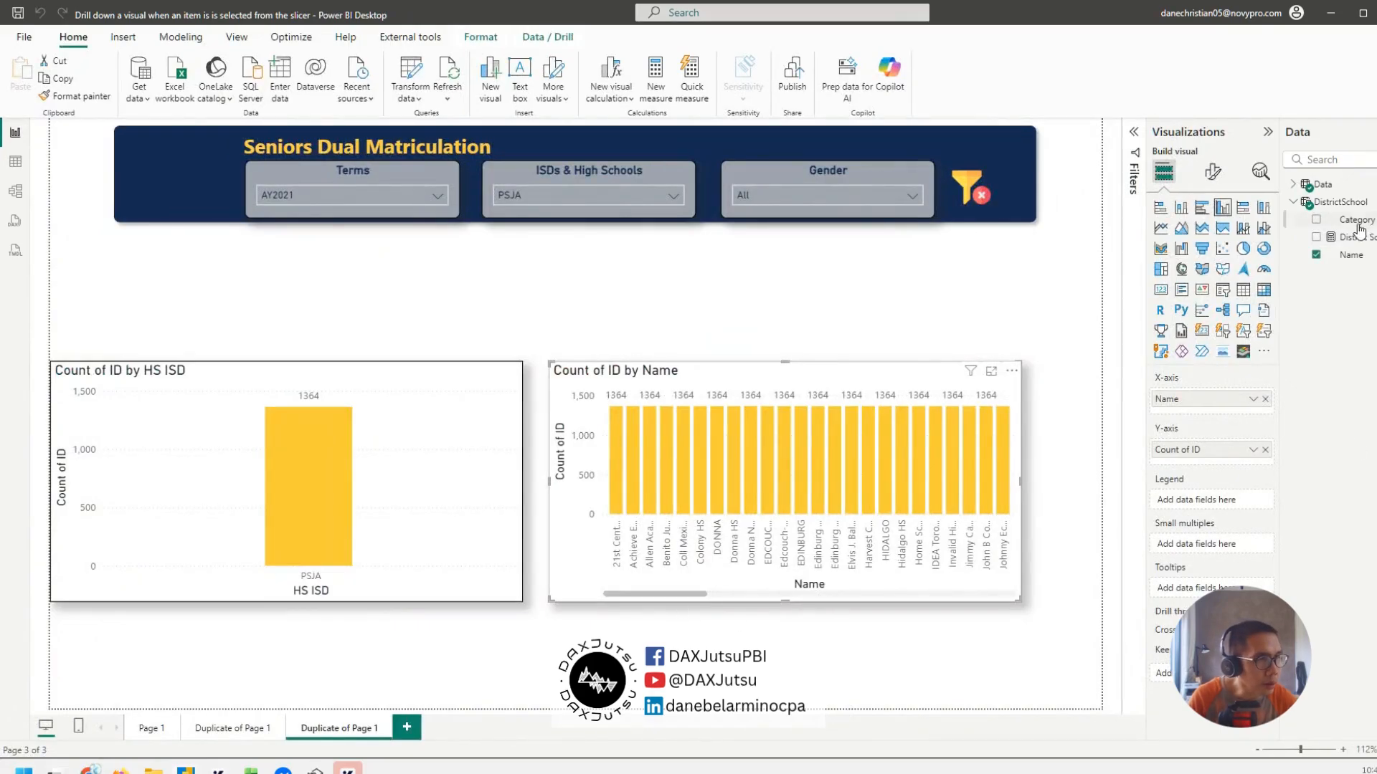
left_click(1265, 450)
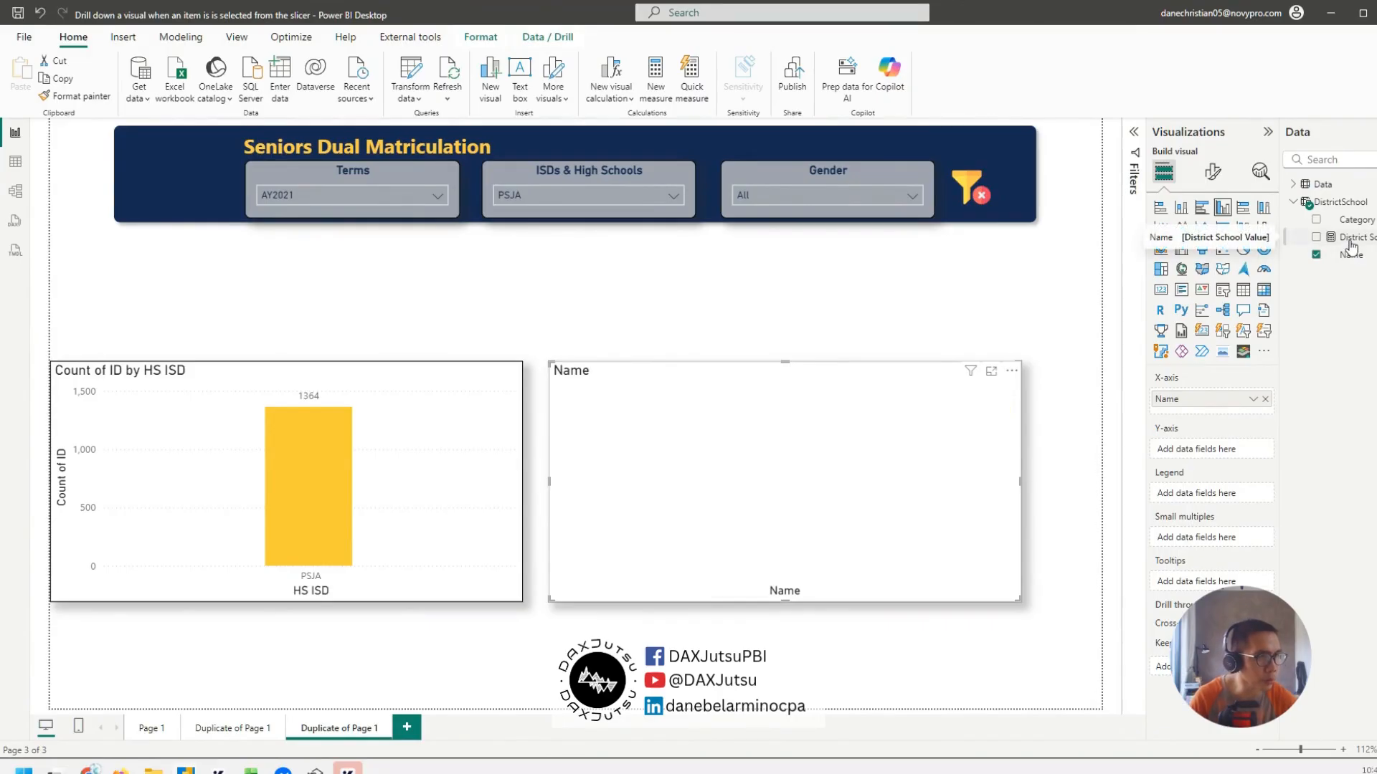
left_click_drag(1351, 246, 1195, 454)
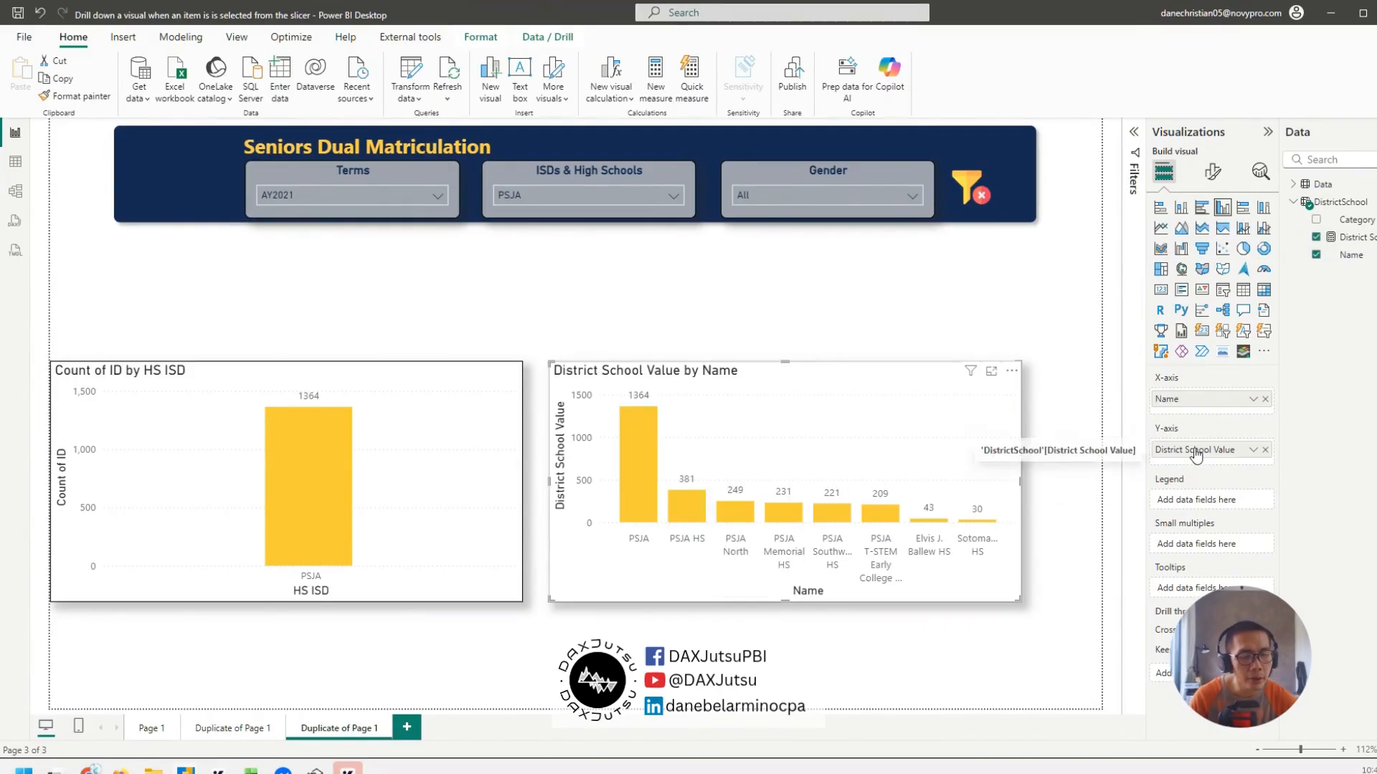
- Select all entries in the ISDs & High Schools slicer and show the District School Value by Name chart in focus mode
left_click(630, 196)
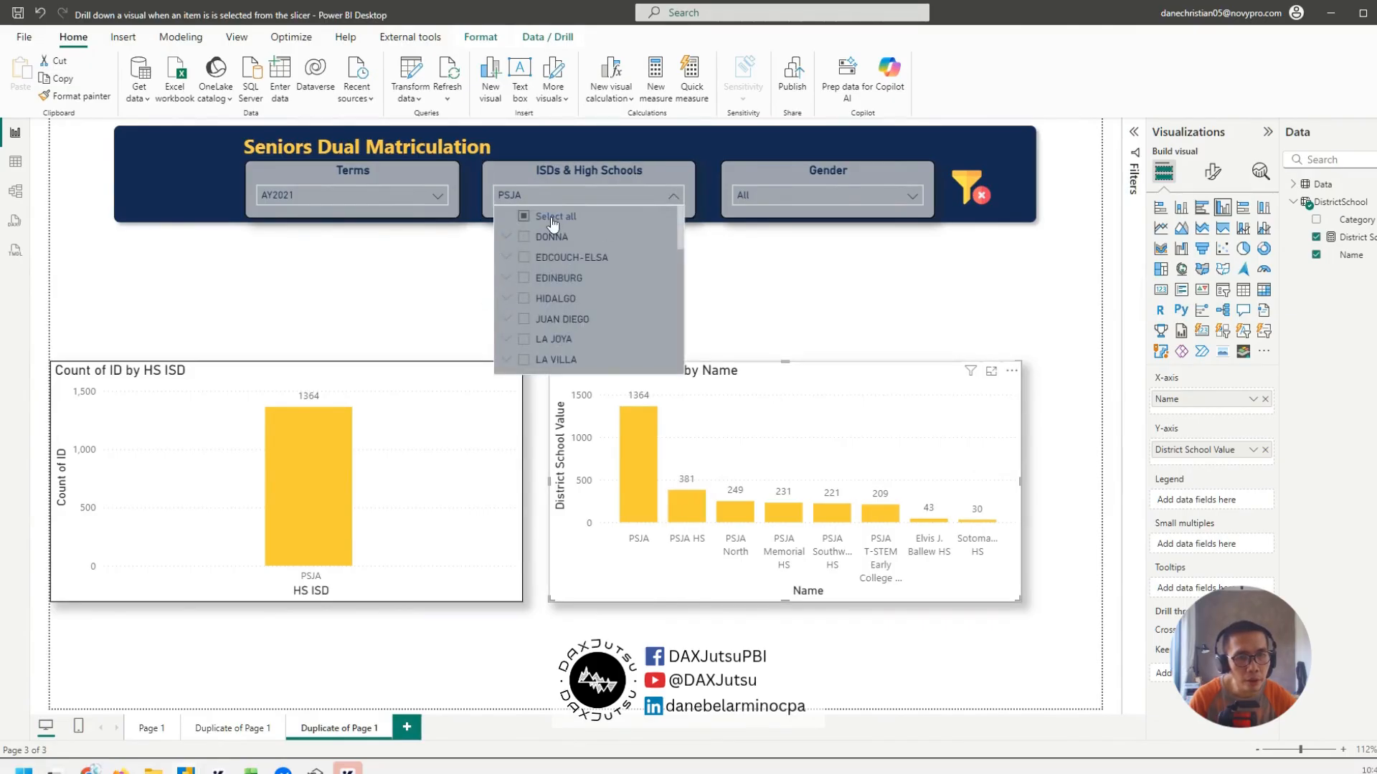
left_click(552, 218)
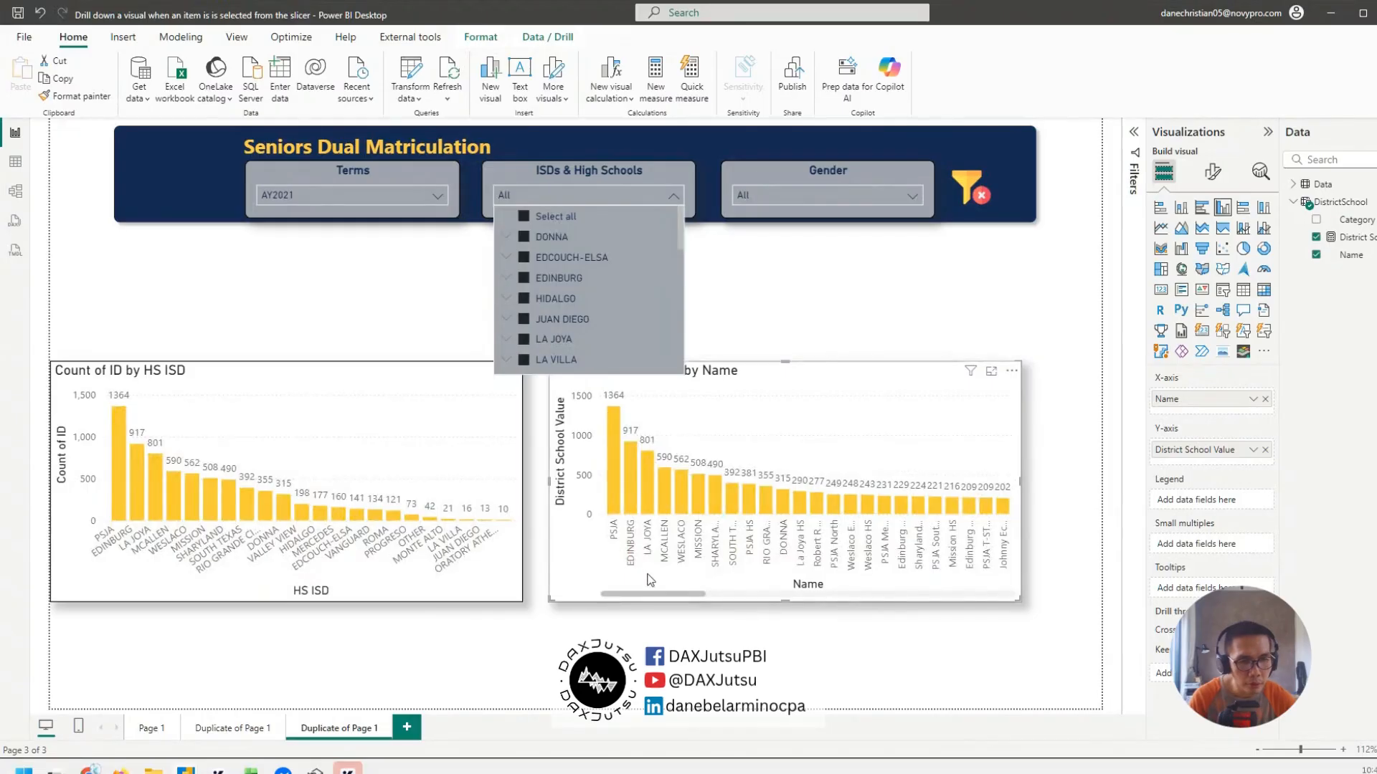
left_click(667, 598)
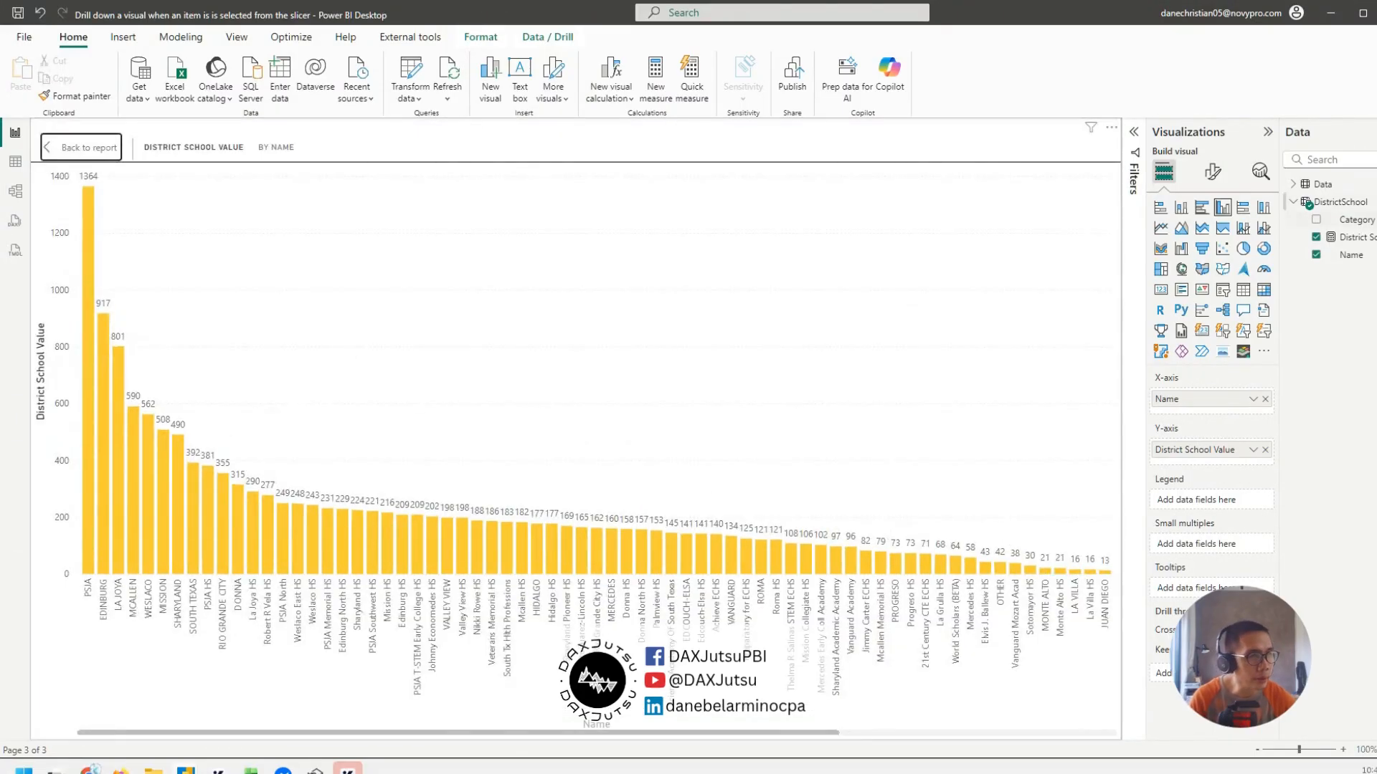
- Add Category above Name on the chart's X-axis and expand the hierarchy down one level
left_click_drag(1366, 228, 1183, 396)
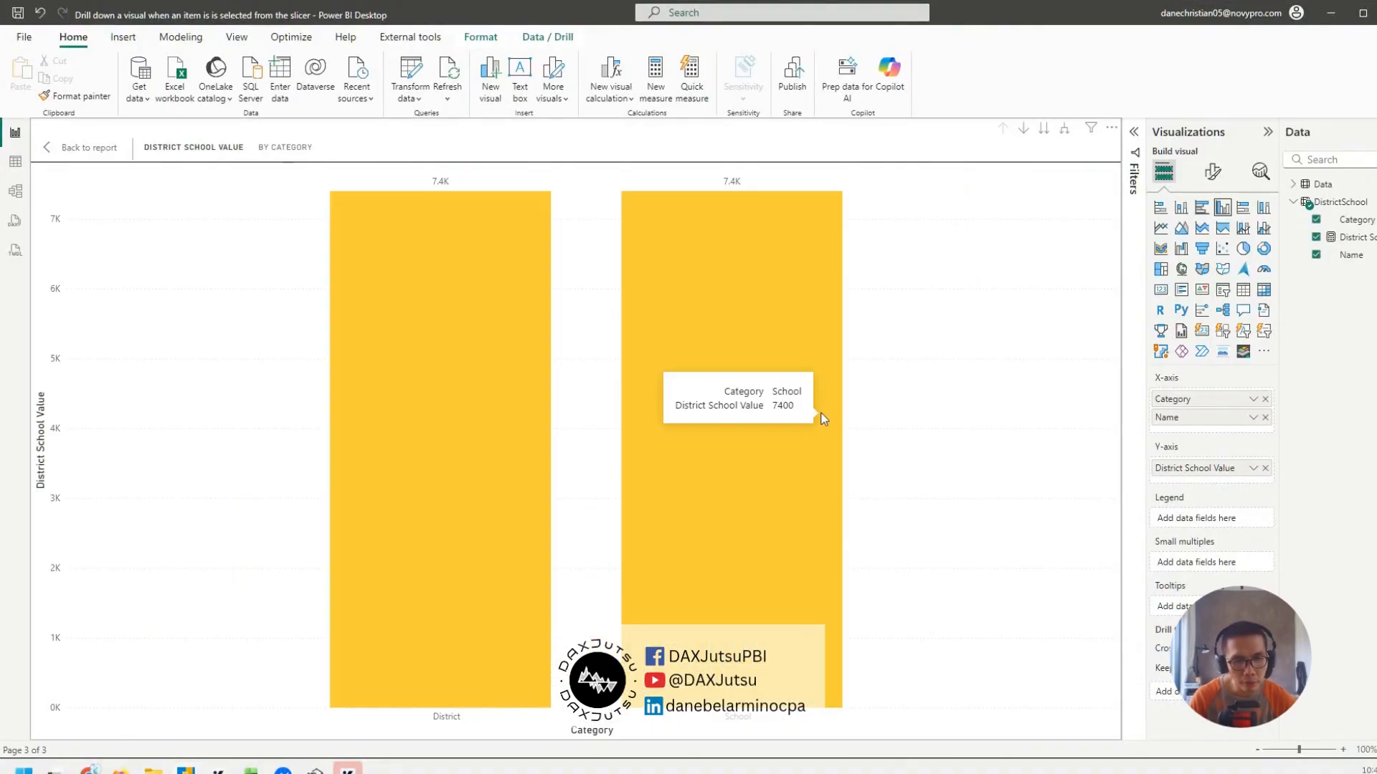
left_click(1064, 127)
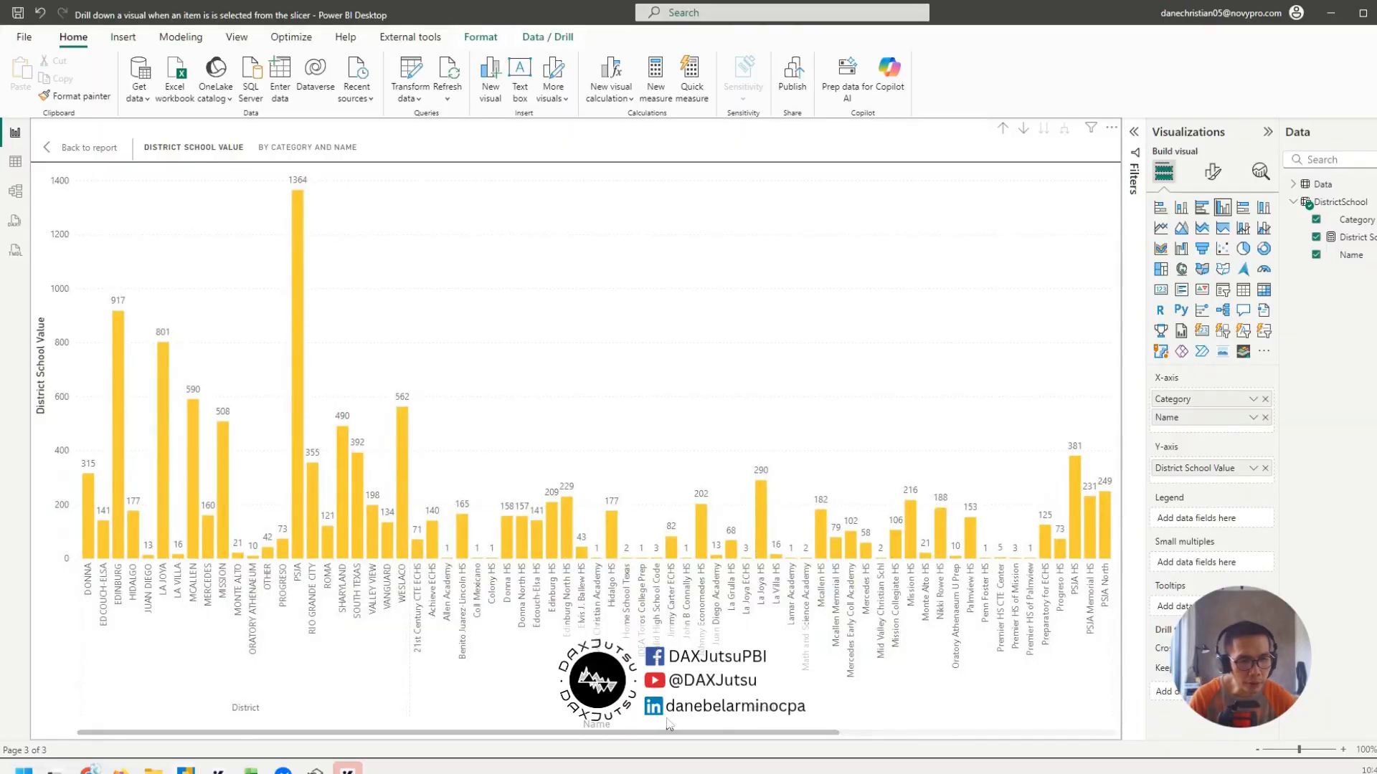
- Leave focus mode of the District School Value by Category and Name chart and return to the report page
left_click_drag(674, 734, 102, 750)
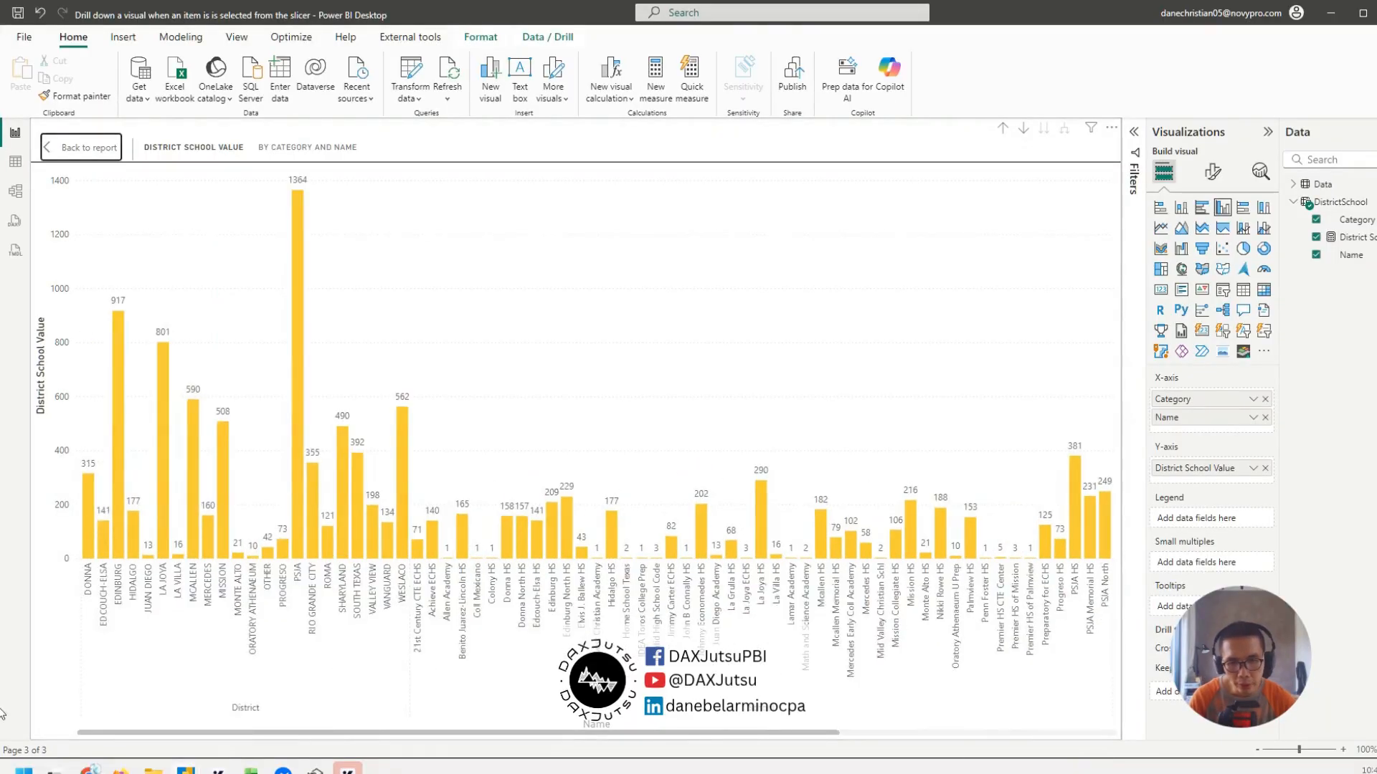
left_click_drag(806, 732, 536, 720)
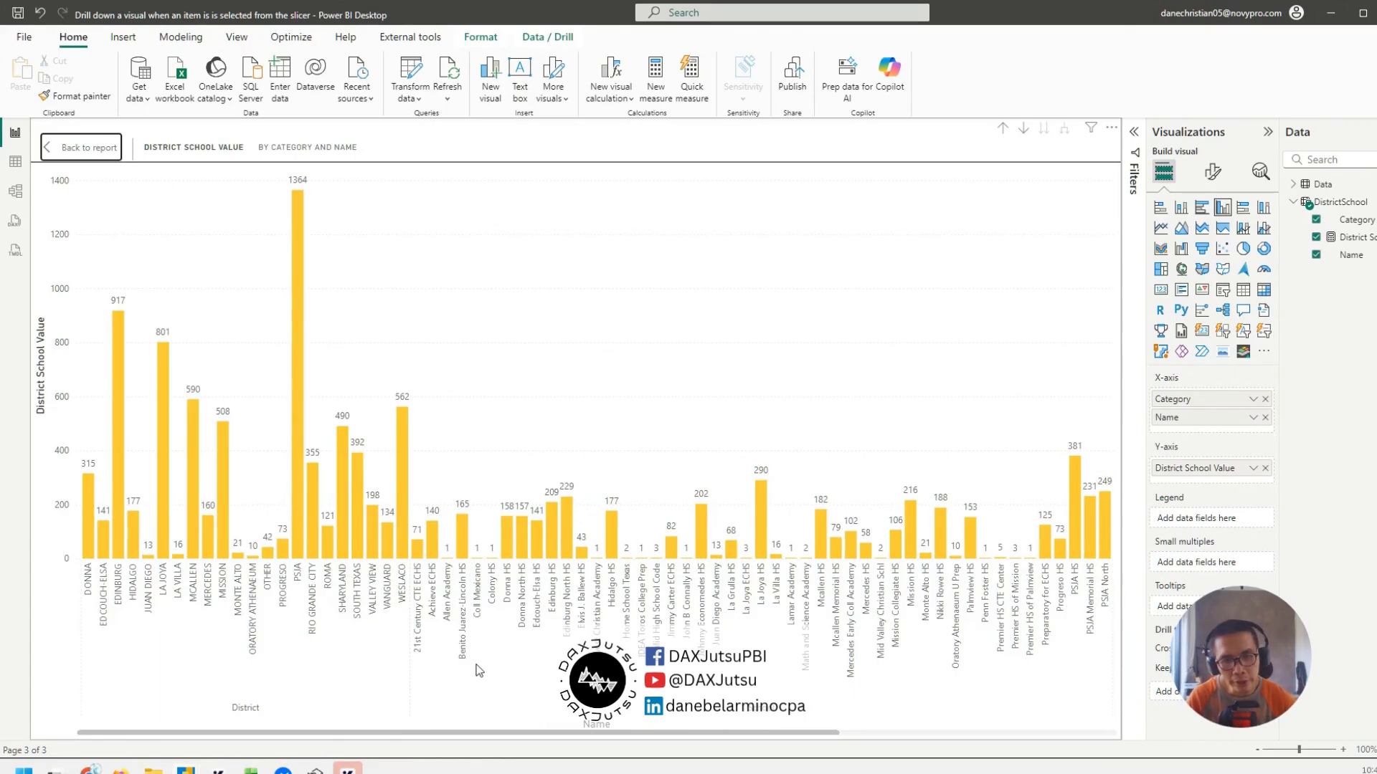
left_click(79, 146)
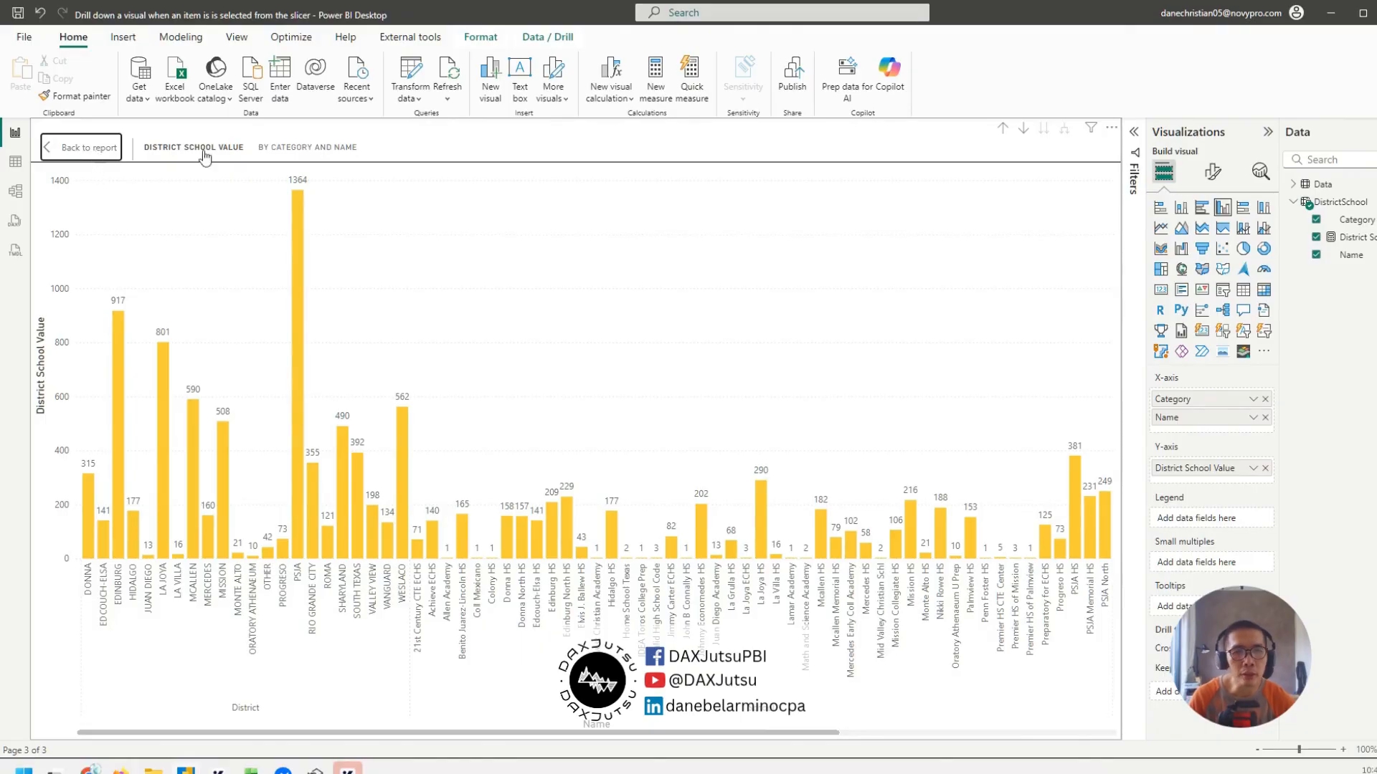
- Check which fields the ISDs & High Schools slicer uses, and open its list of entries
left_click(588, 198)
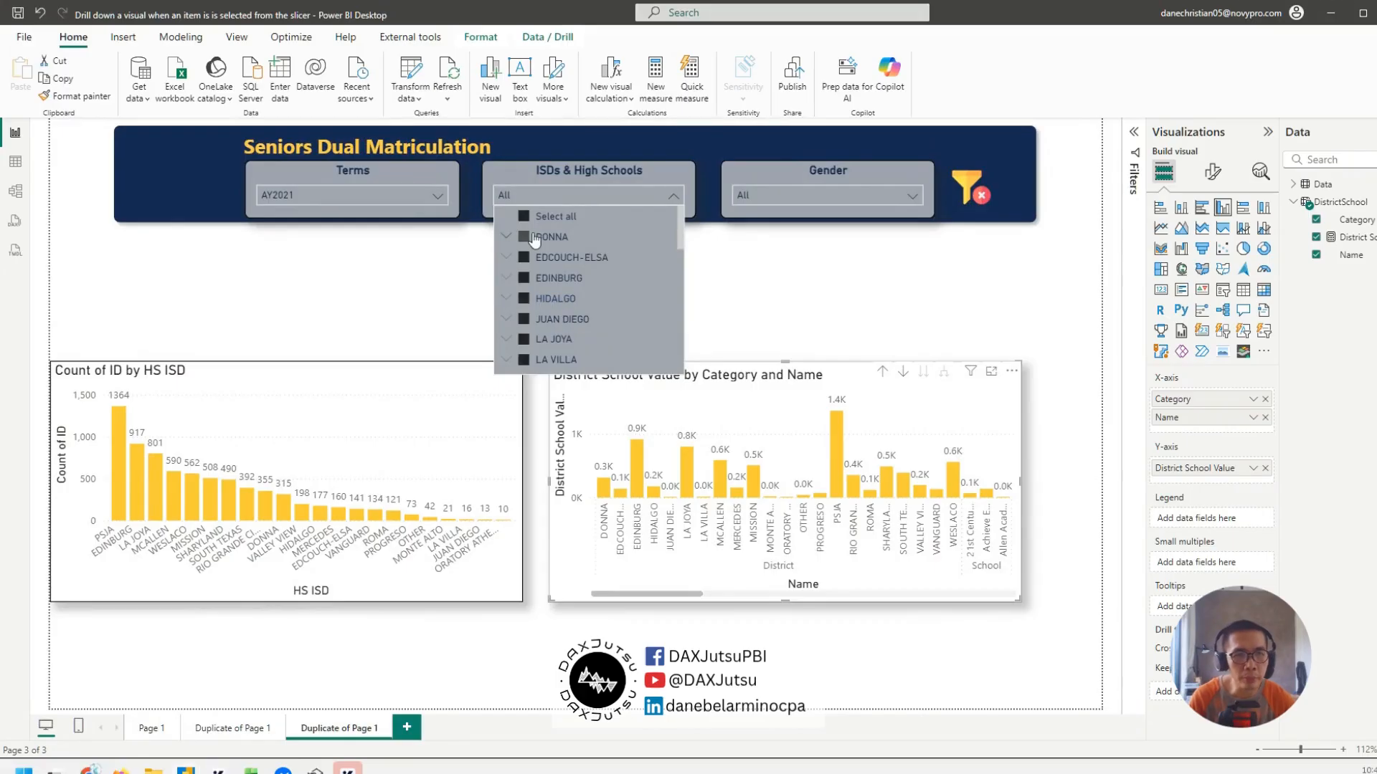
left_click(563, 170)
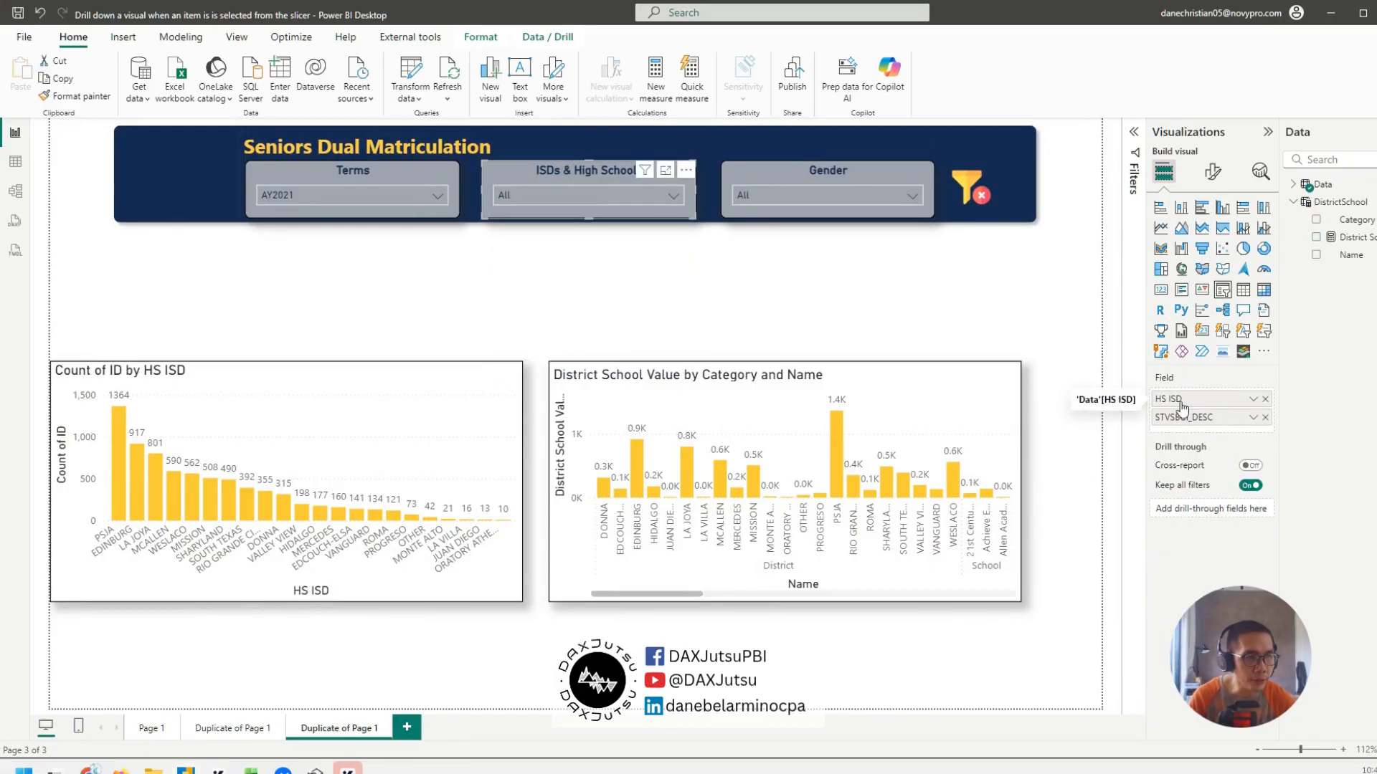
left_click(540, 200)
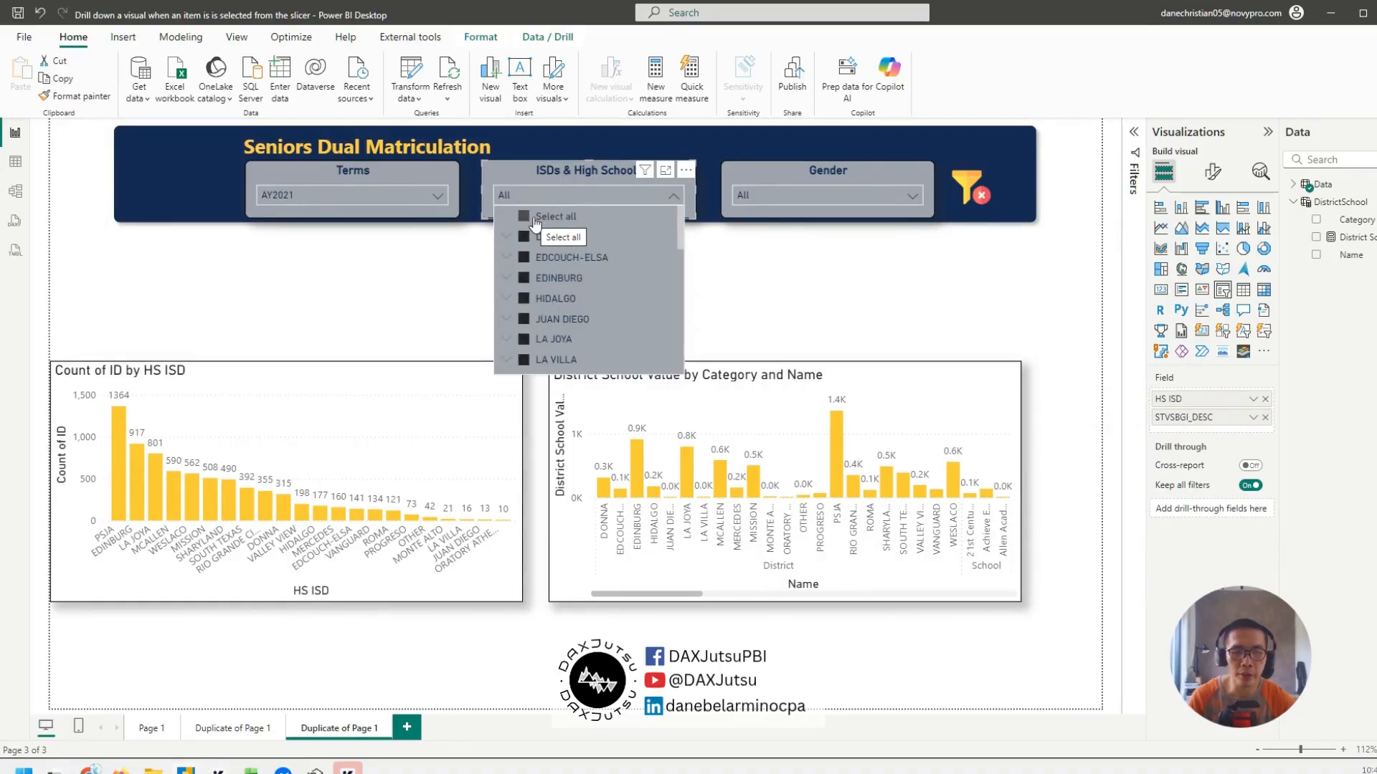
- Test the Category and Name chart by selecting only DONNA in the ISDs & High Schools slicer, and clear that selection
left_click_drag(671, 599, 724, 596)
key("ctrl+z")
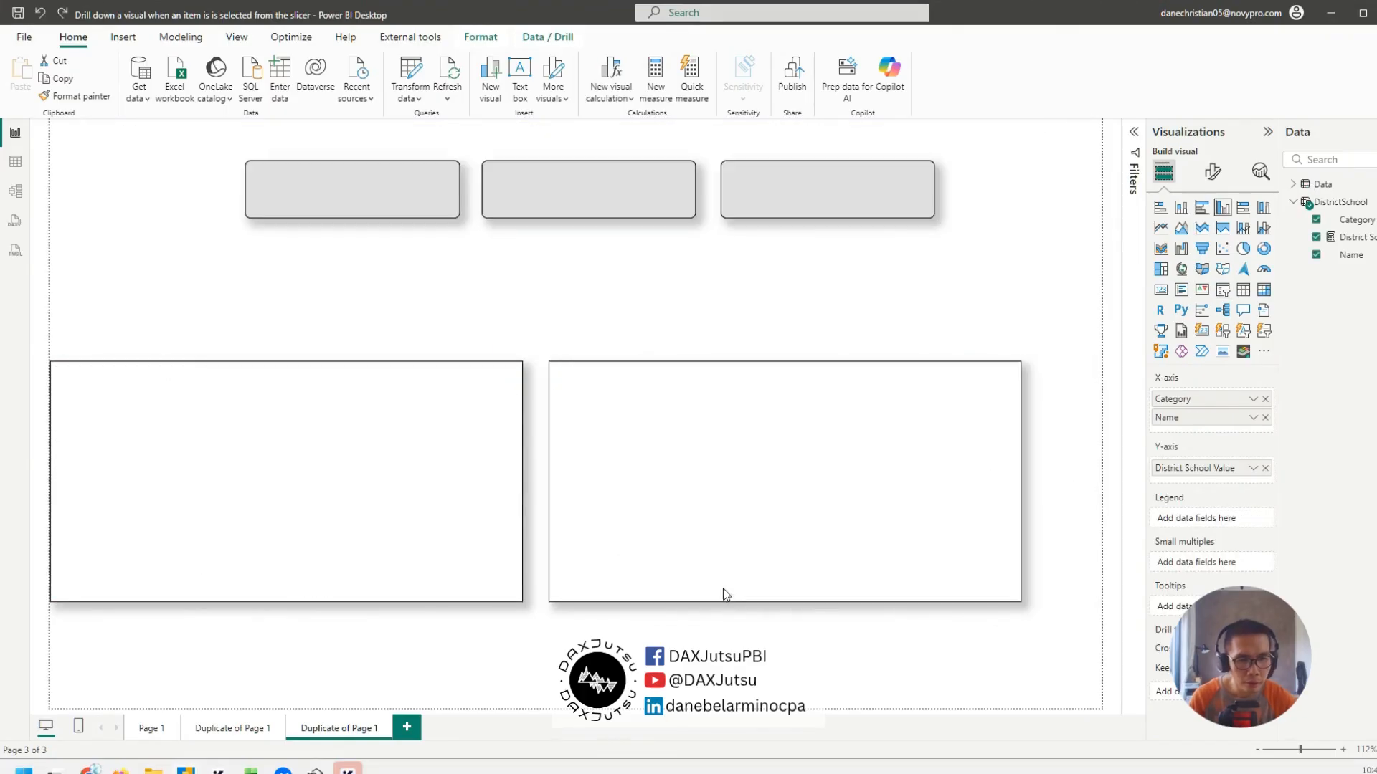
left_click_drag(636, 592, 710, 595)
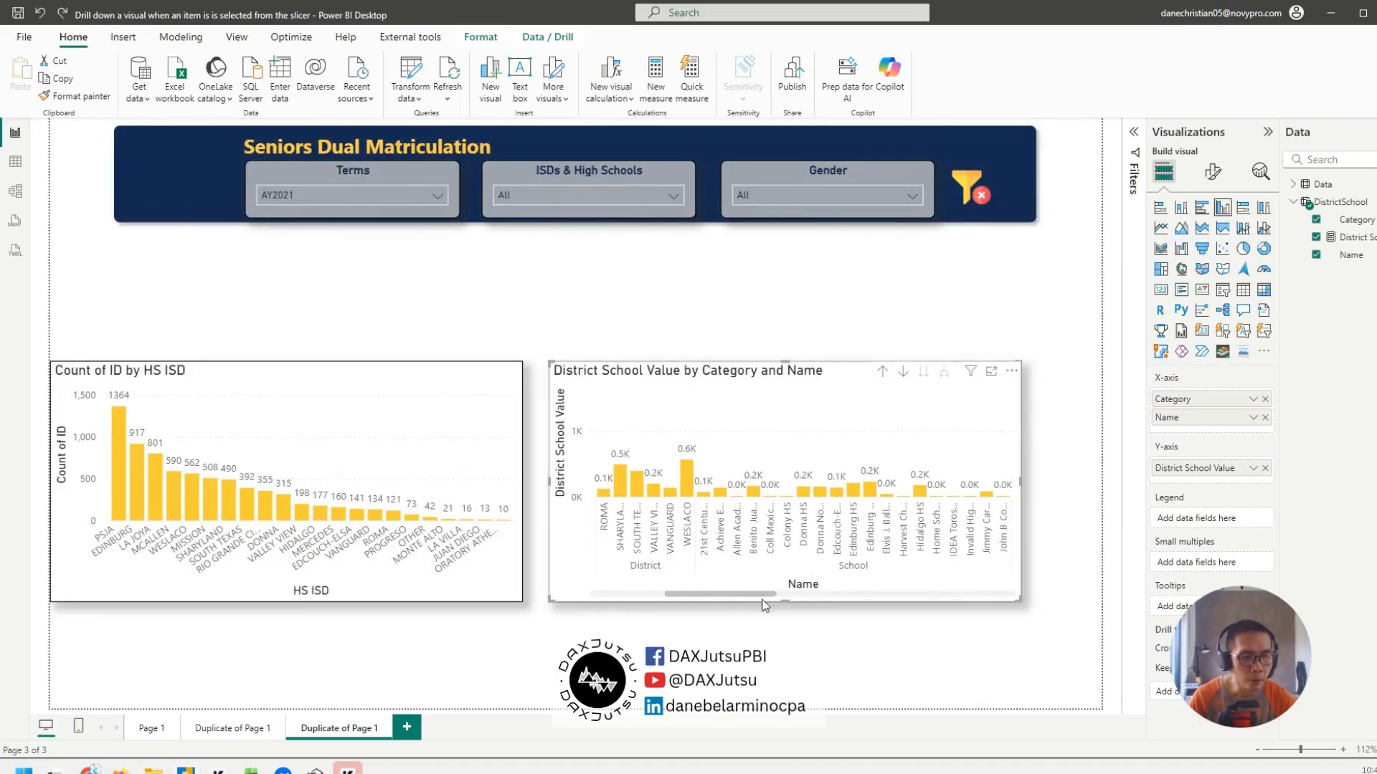
left_click(631, 191)
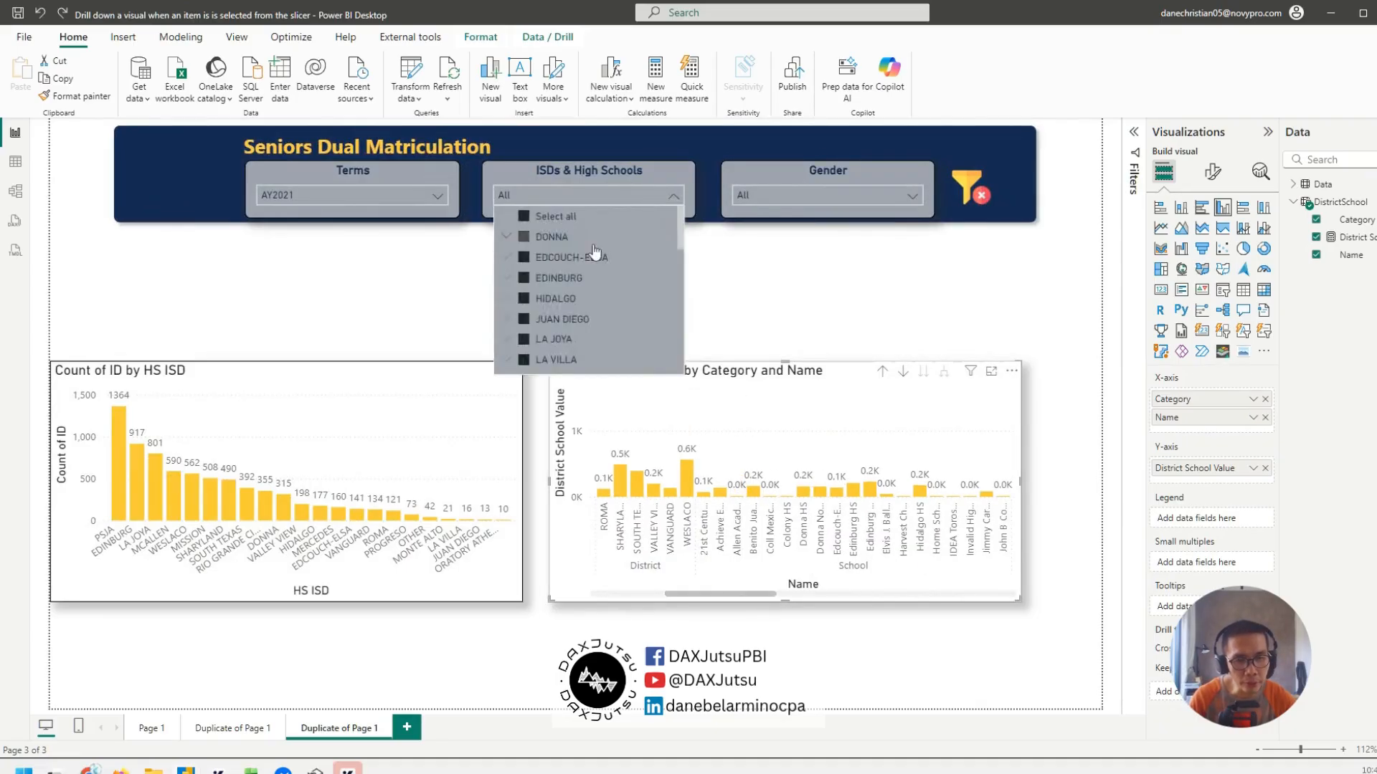
left_click(545, 237)
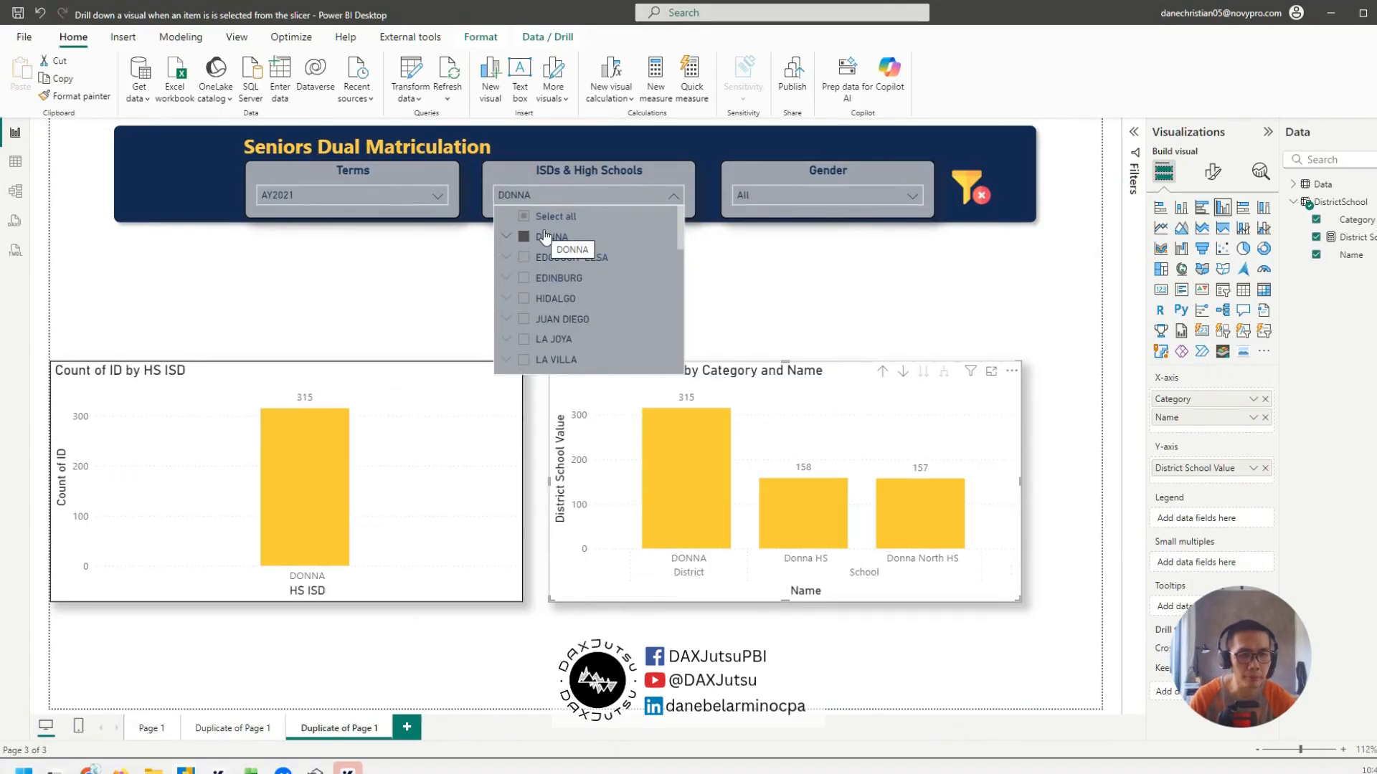
left_click(545, 236)
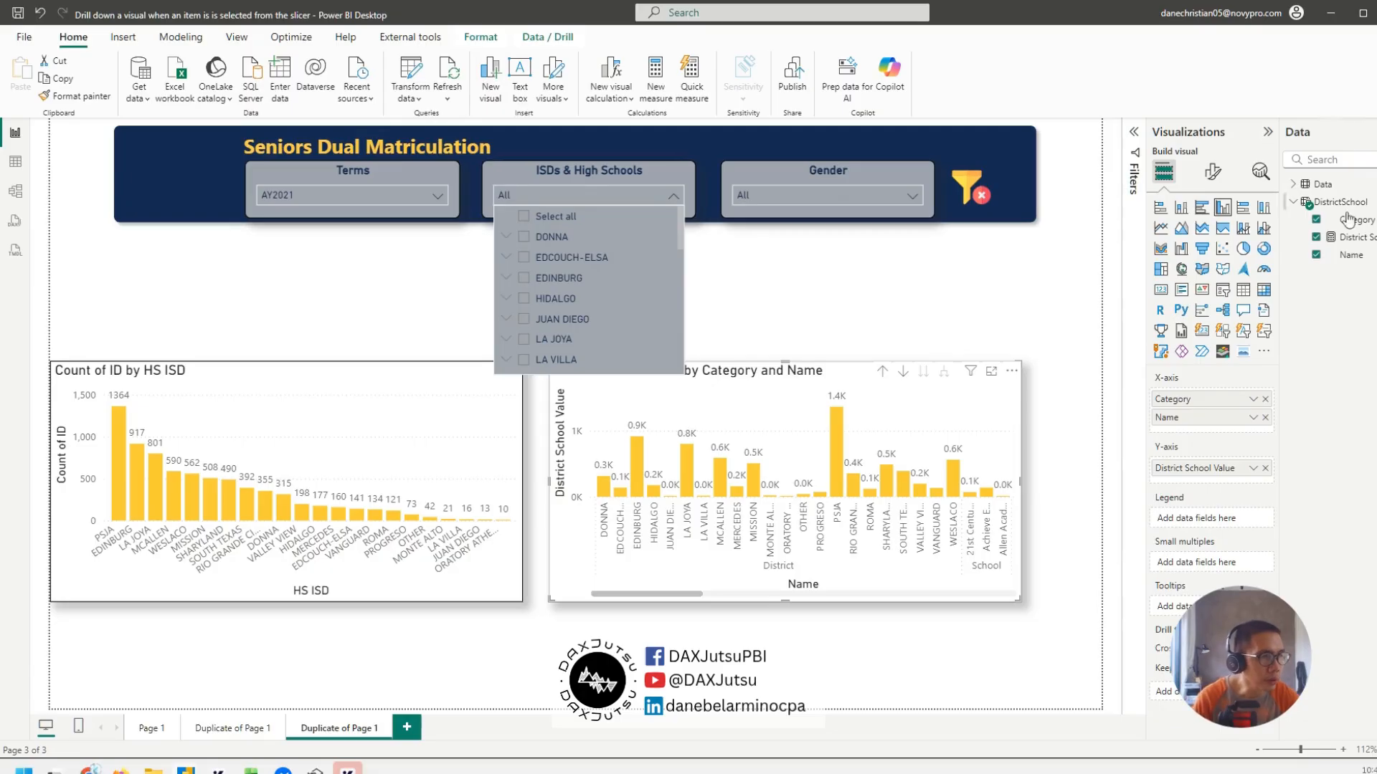
- In the District School Value measure, delete the COALESCE line and uncomment IF ( ISFILTERED ( 'Data'[HS ISD] ), _sch, _dist )
left_click(965, 323)
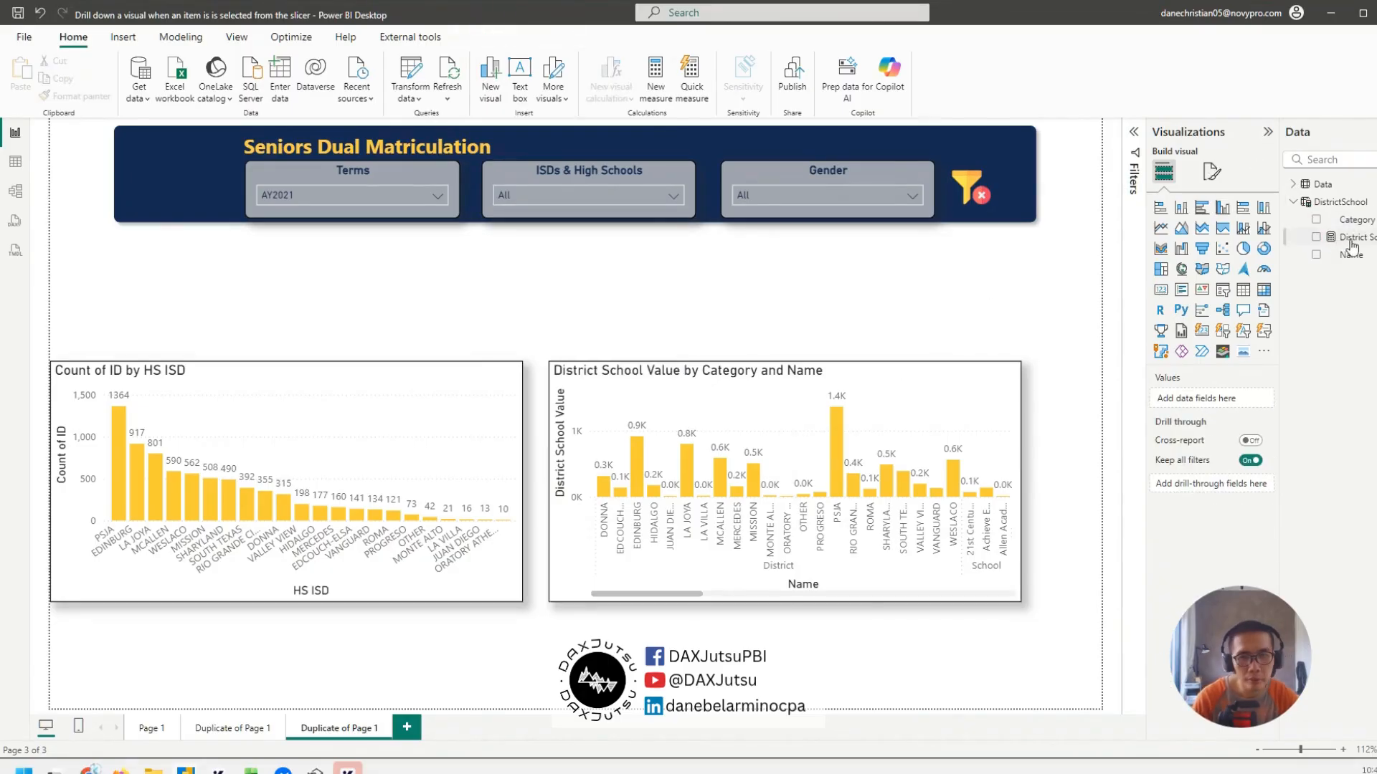
left_click(1352, 237)
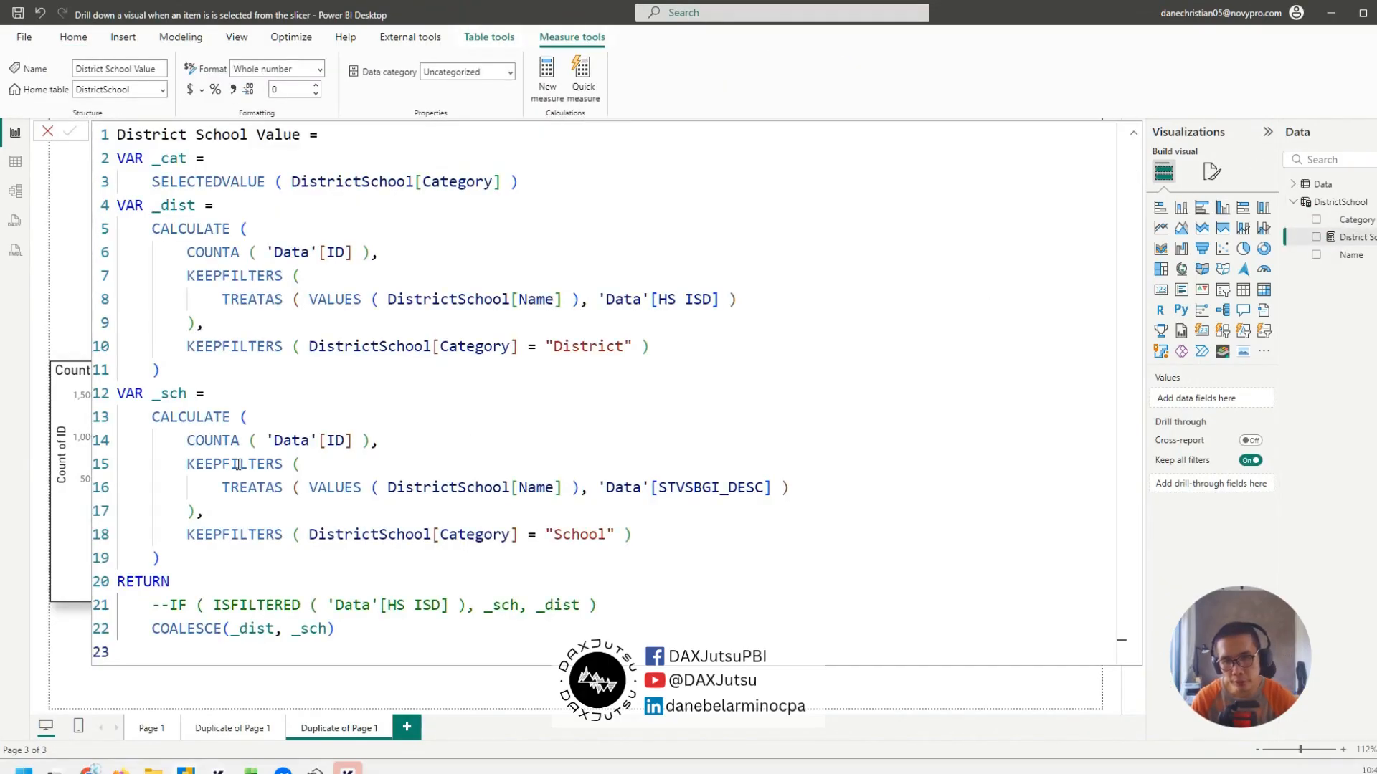
left_click(426, 440)
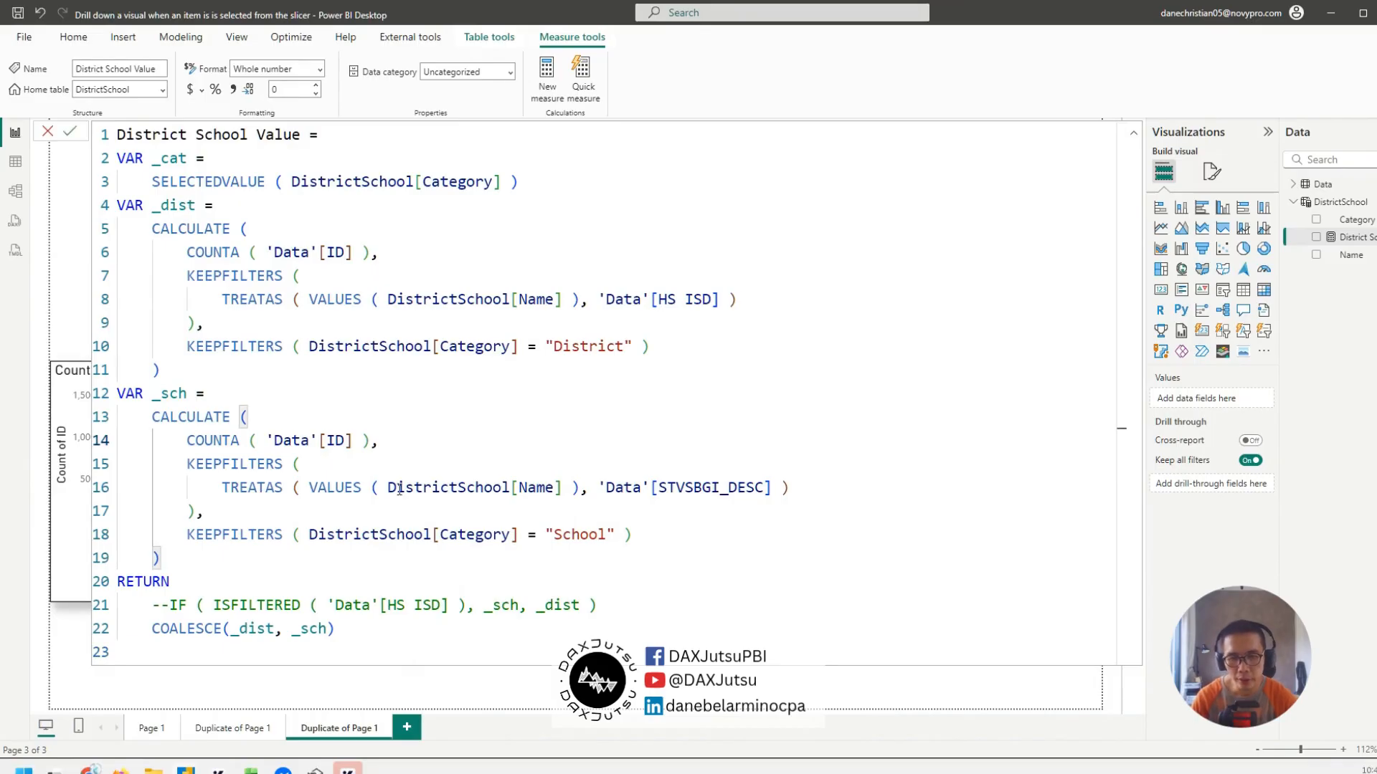
left_click(350, 631)
key("shift+Home")
key("Delete")
key("Up")
key("Delete")
key("Delete")
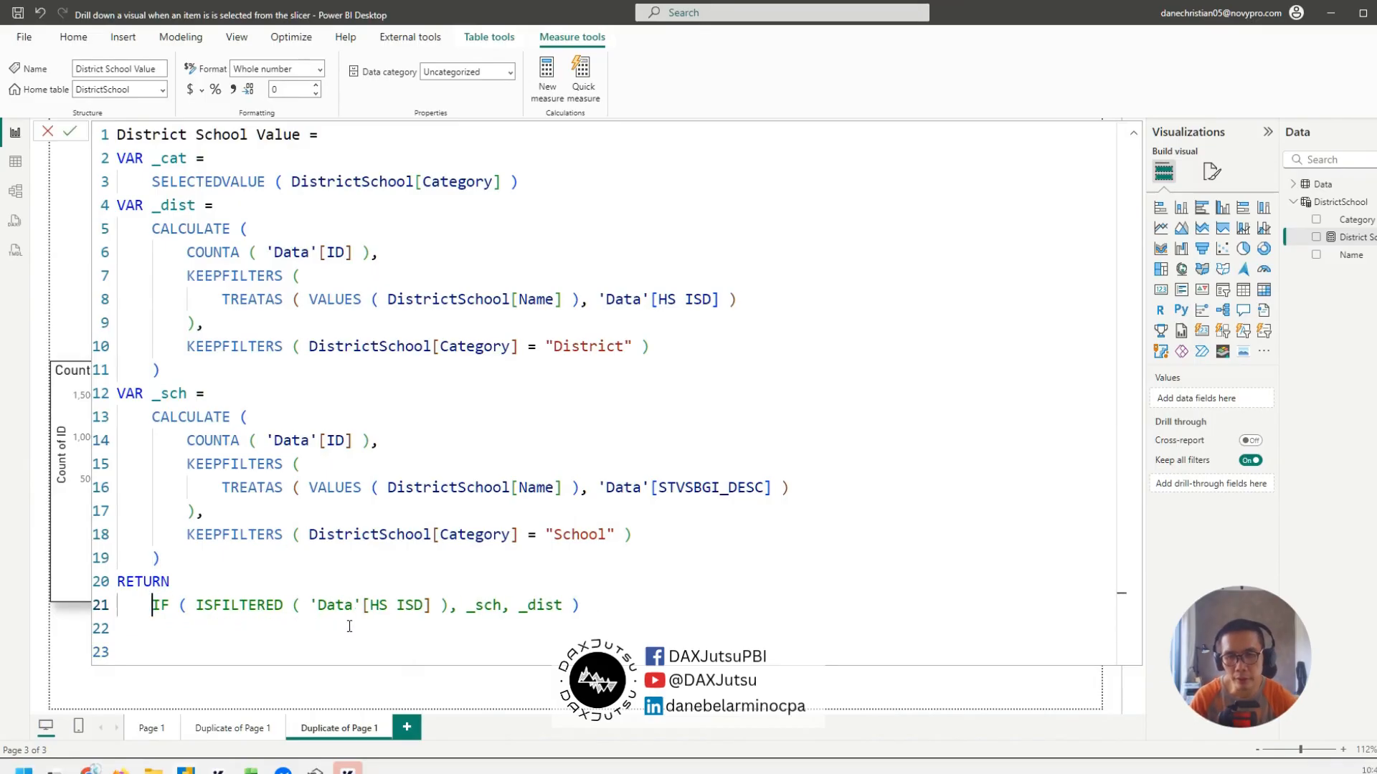
- Examine the ISFILTERED condition and the _sch and _dist variables in the measure's RETURN expression
double_click(264, 605)
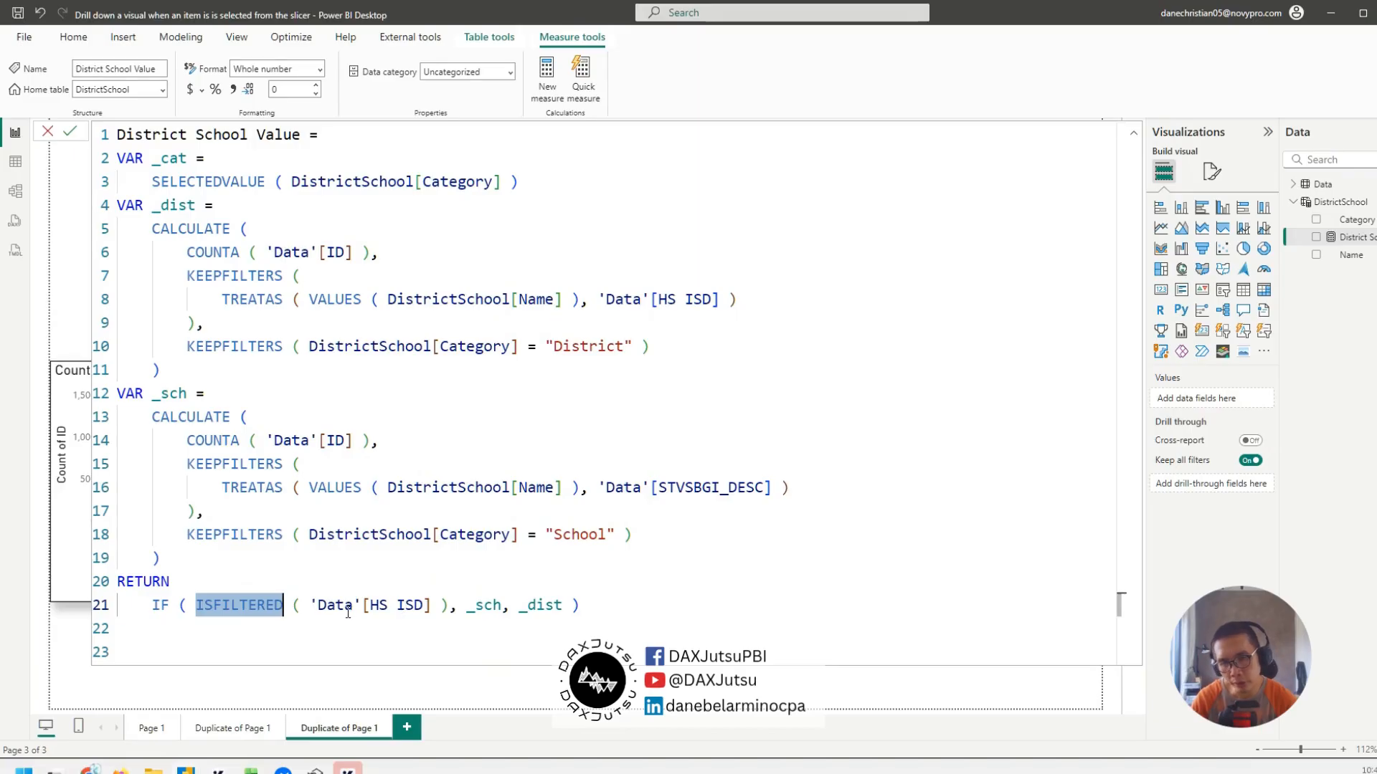
double_click(170, 394)
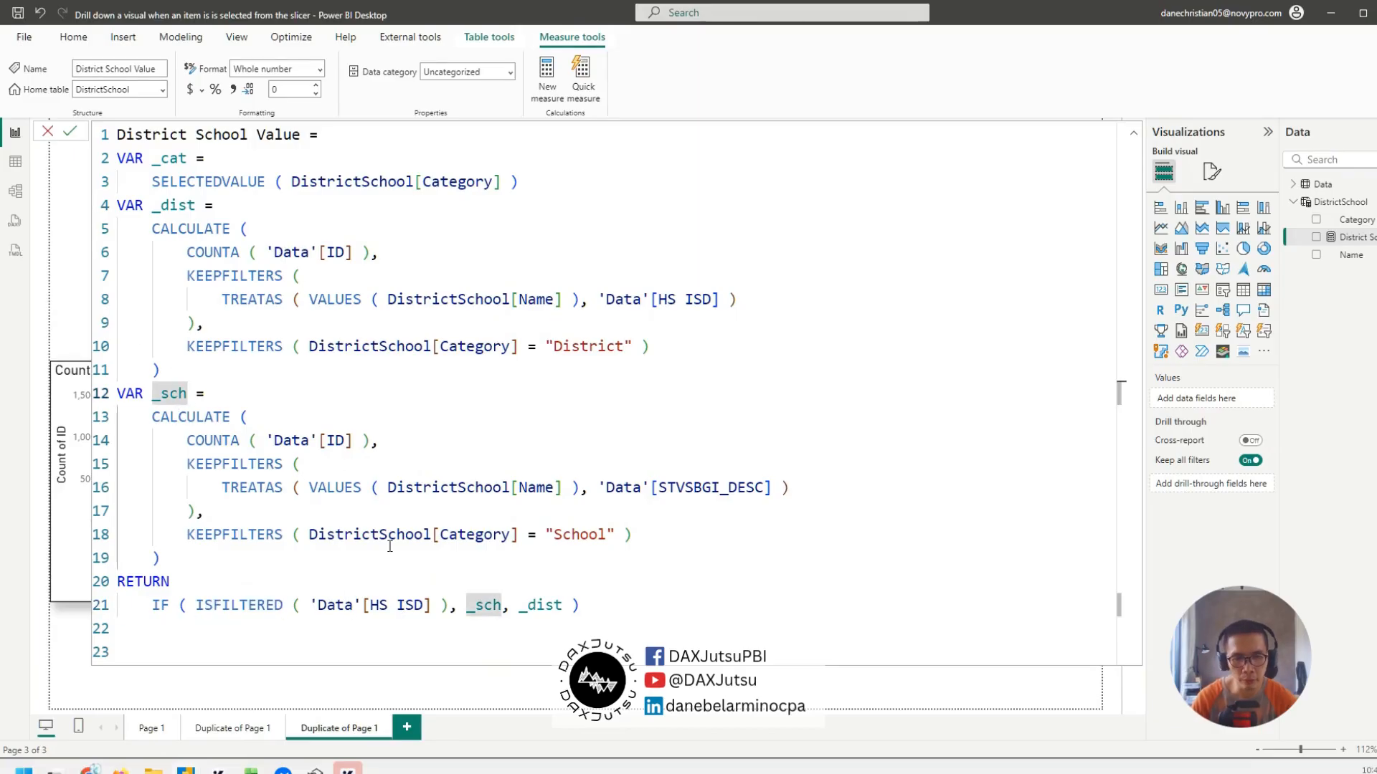
double_click(542, 606)
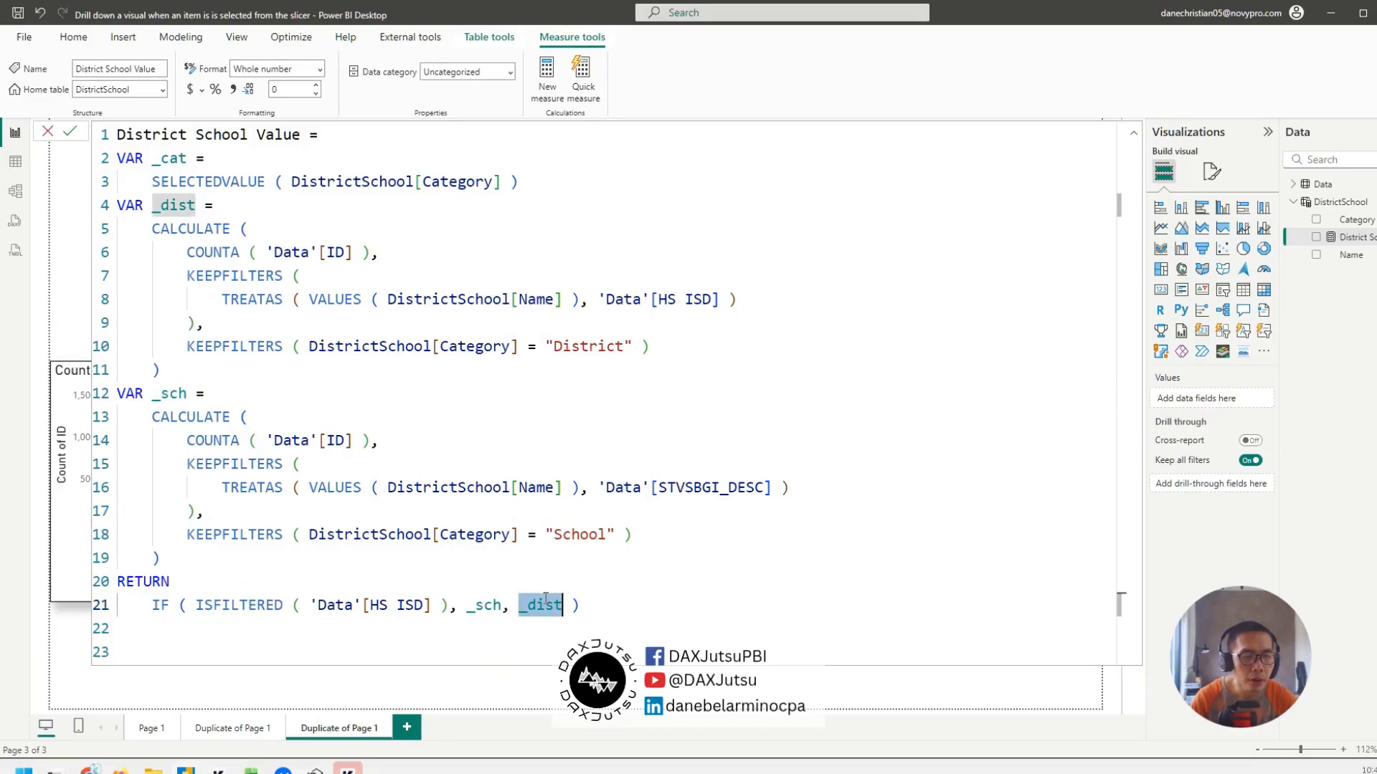
- Commit the edited District School Value measure and collapse the formula editor
left_click(1137, 138)
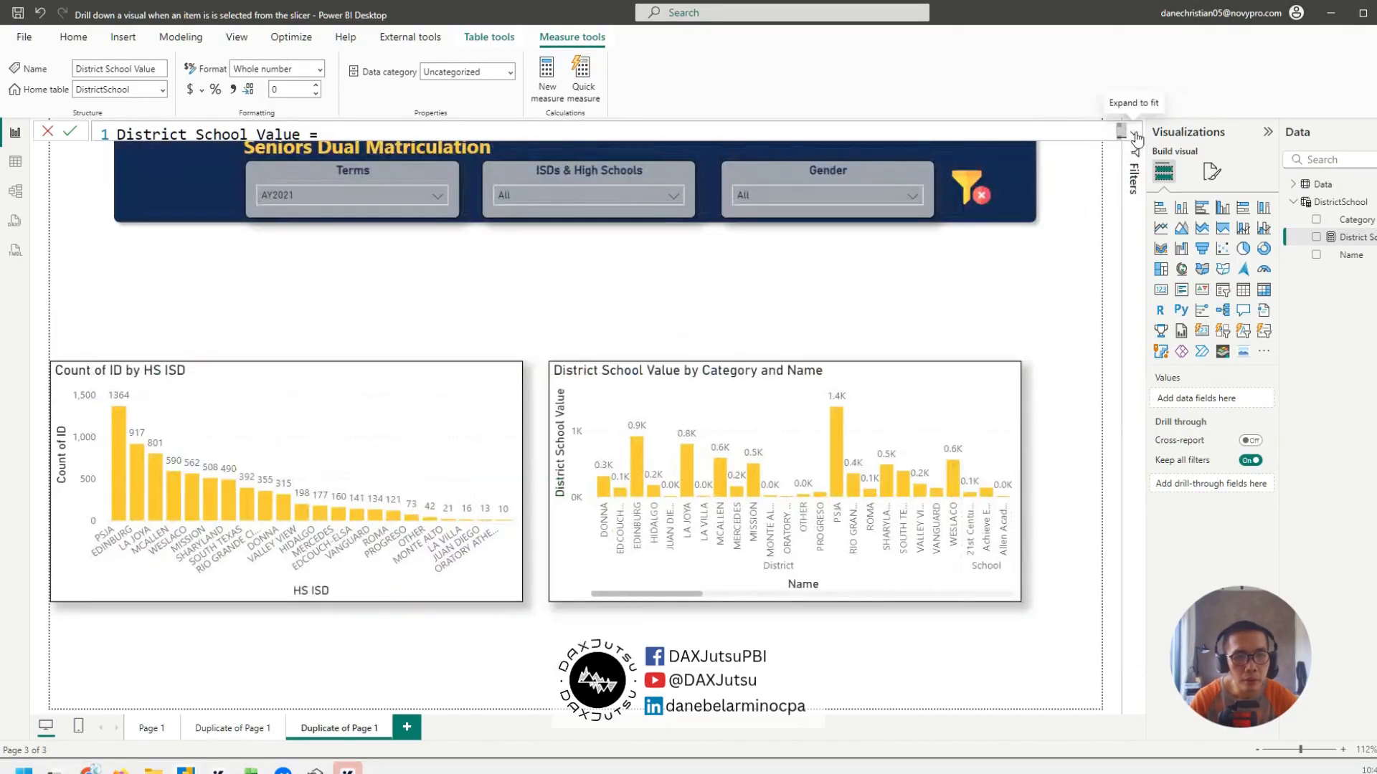
left_click(1135, 137)
left_click(827, 269)
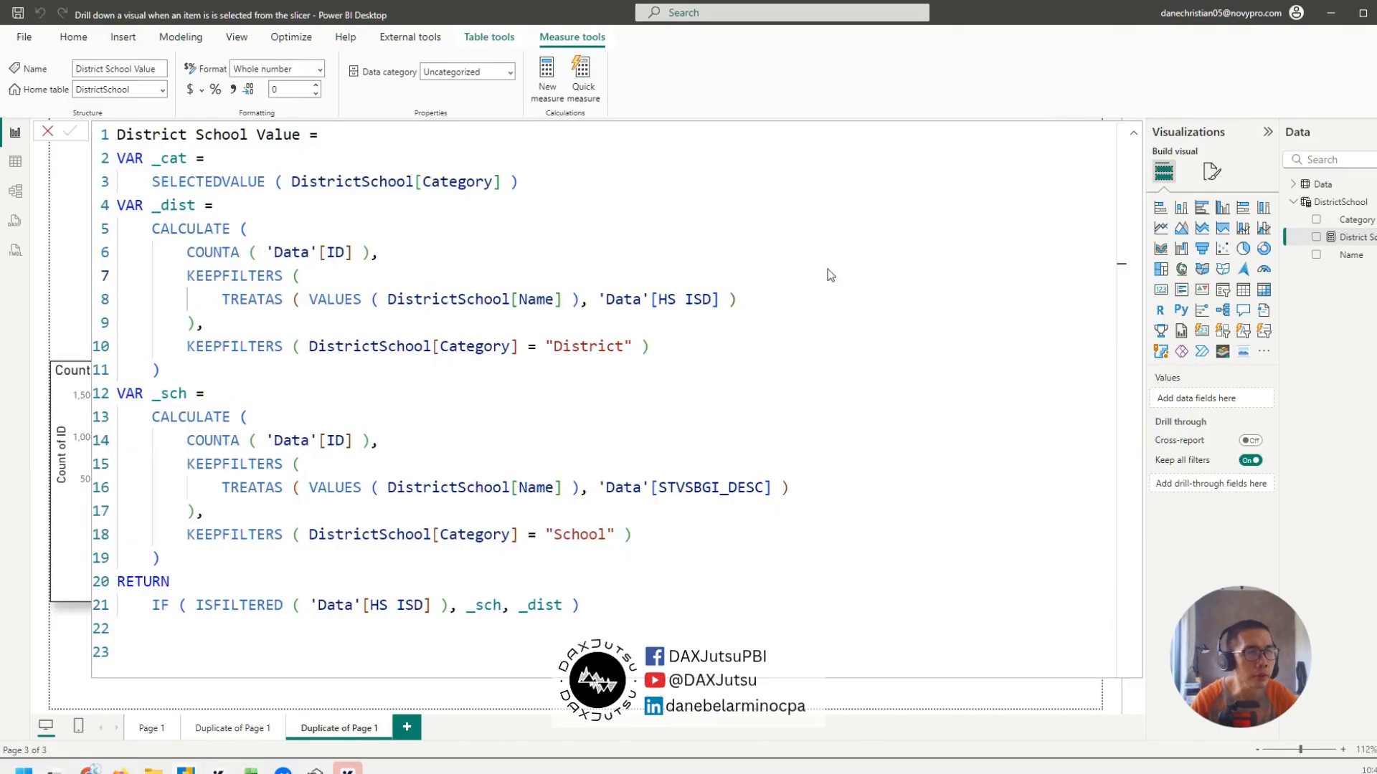
key("Return")
left_click(1131, 137)
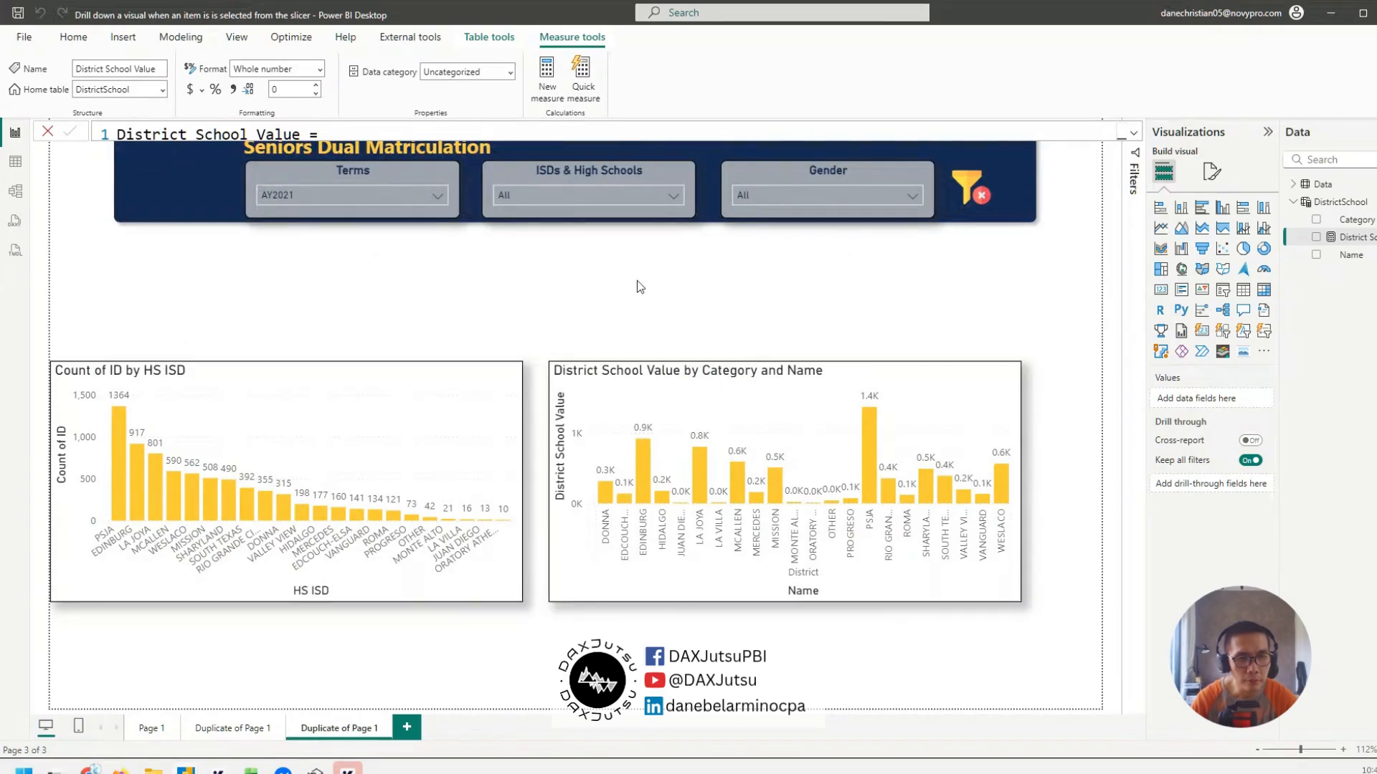
- Look through the districts in the ISDs & High Schools slicer list without selecting any
left_click(650, 195)
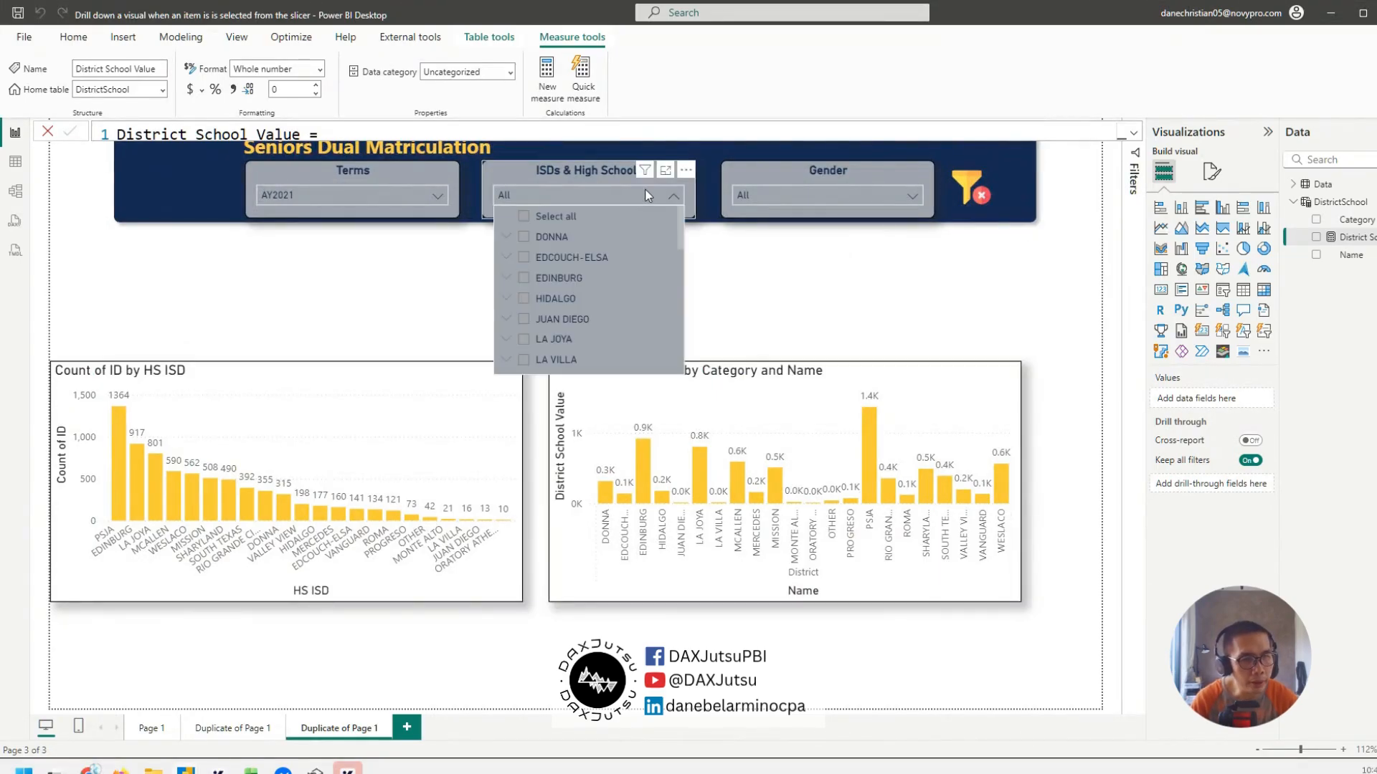
scroll(622, 285, "down", 3)
scroll(623, 286, "up", 3)
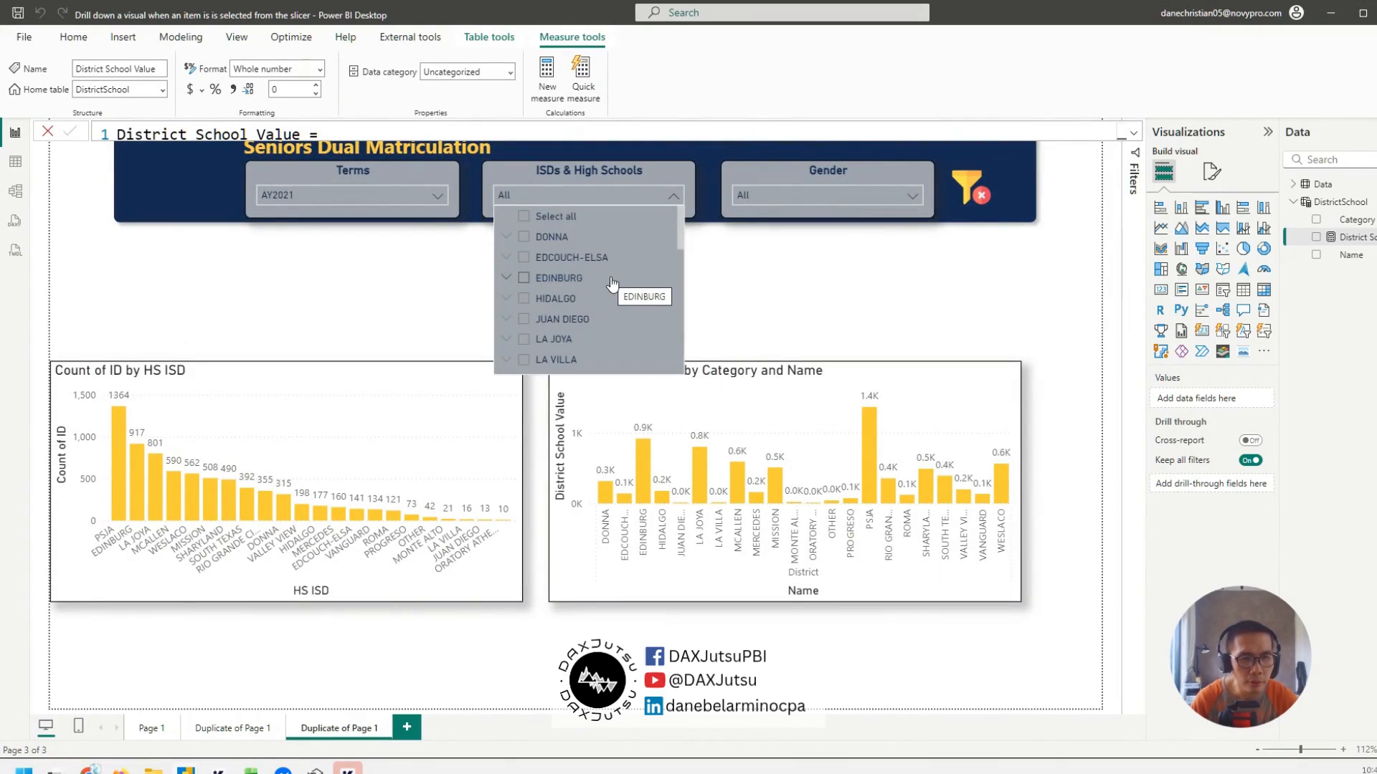
left_click(821, 297)
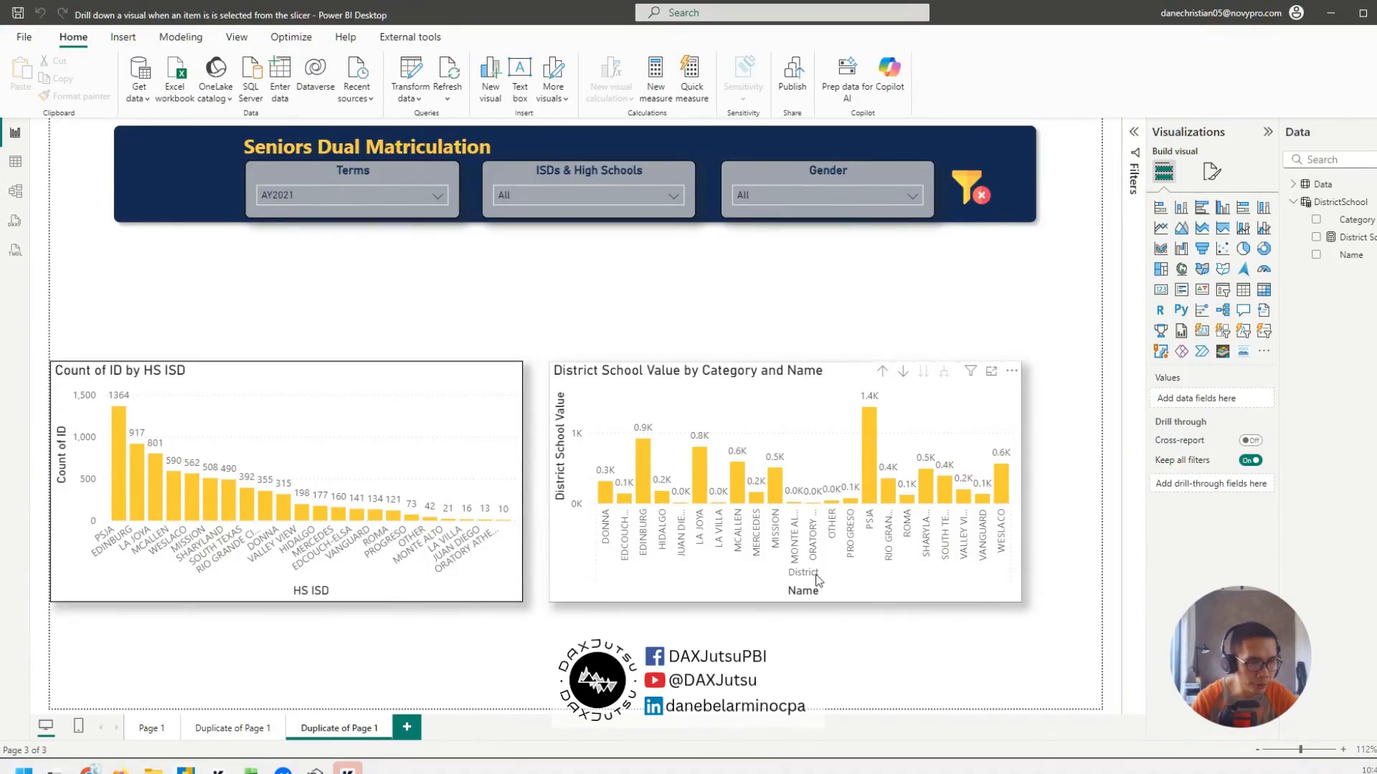
- Filter the ISDs & High Schools slicer to DONNA, EDINBURG, JUAN DIEGO and finally LA JOYA to test the drill-down
left_click(549, 195)
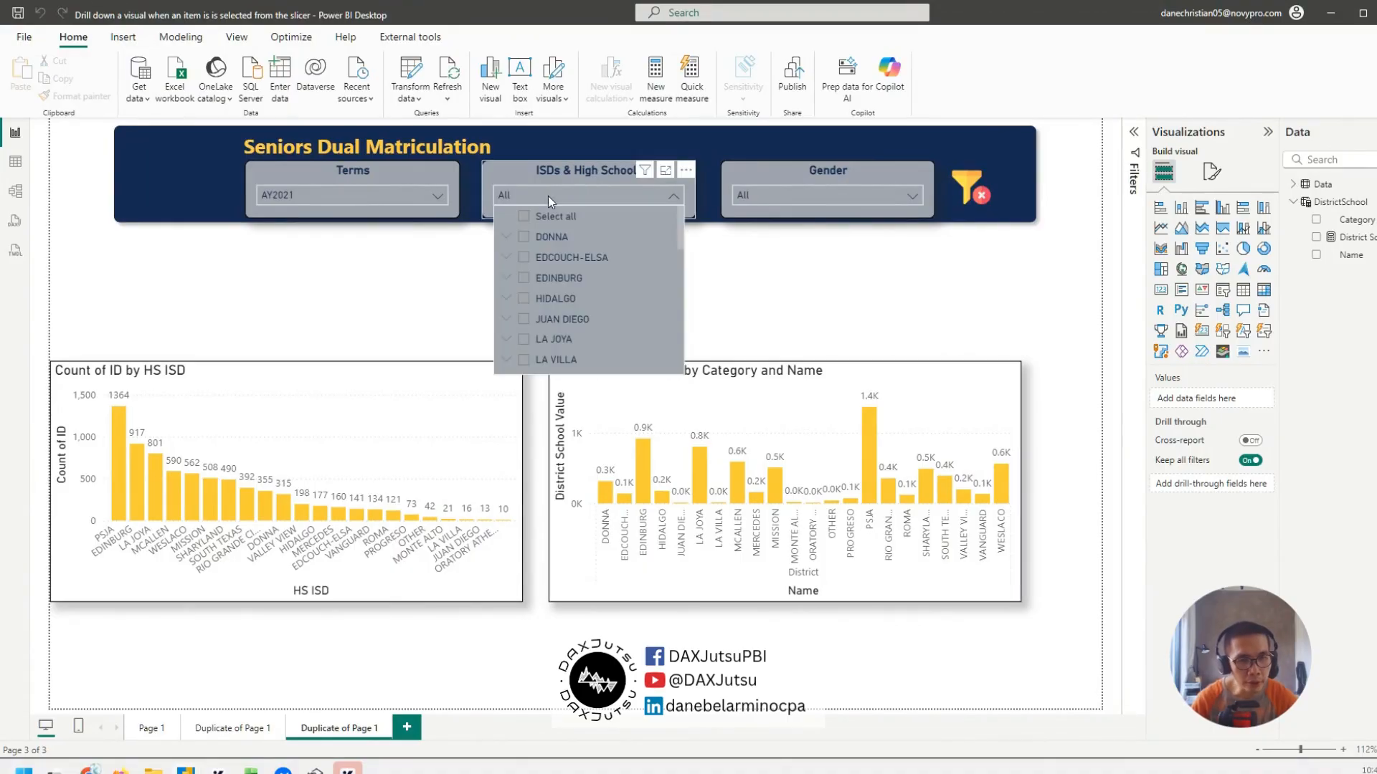
left_click(545, 237)
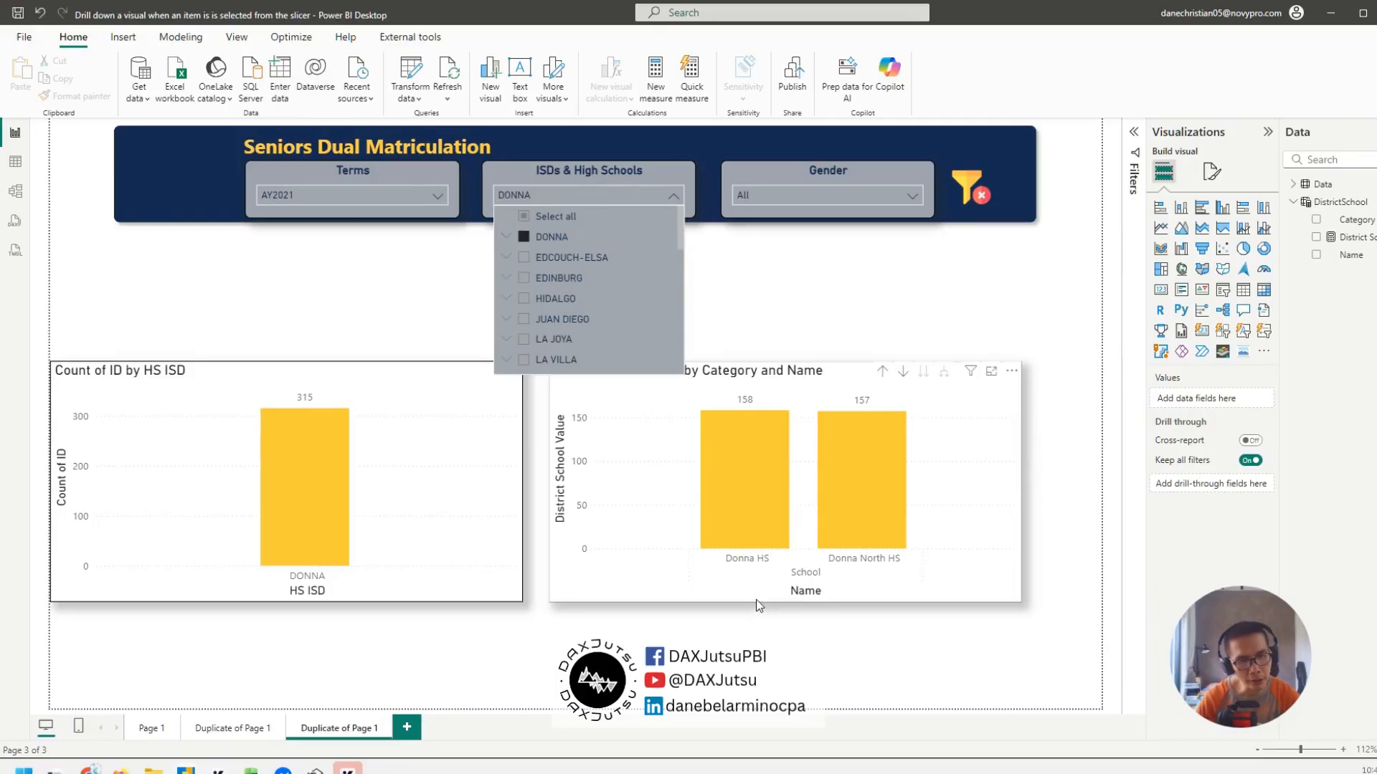
left_click(562, 285)
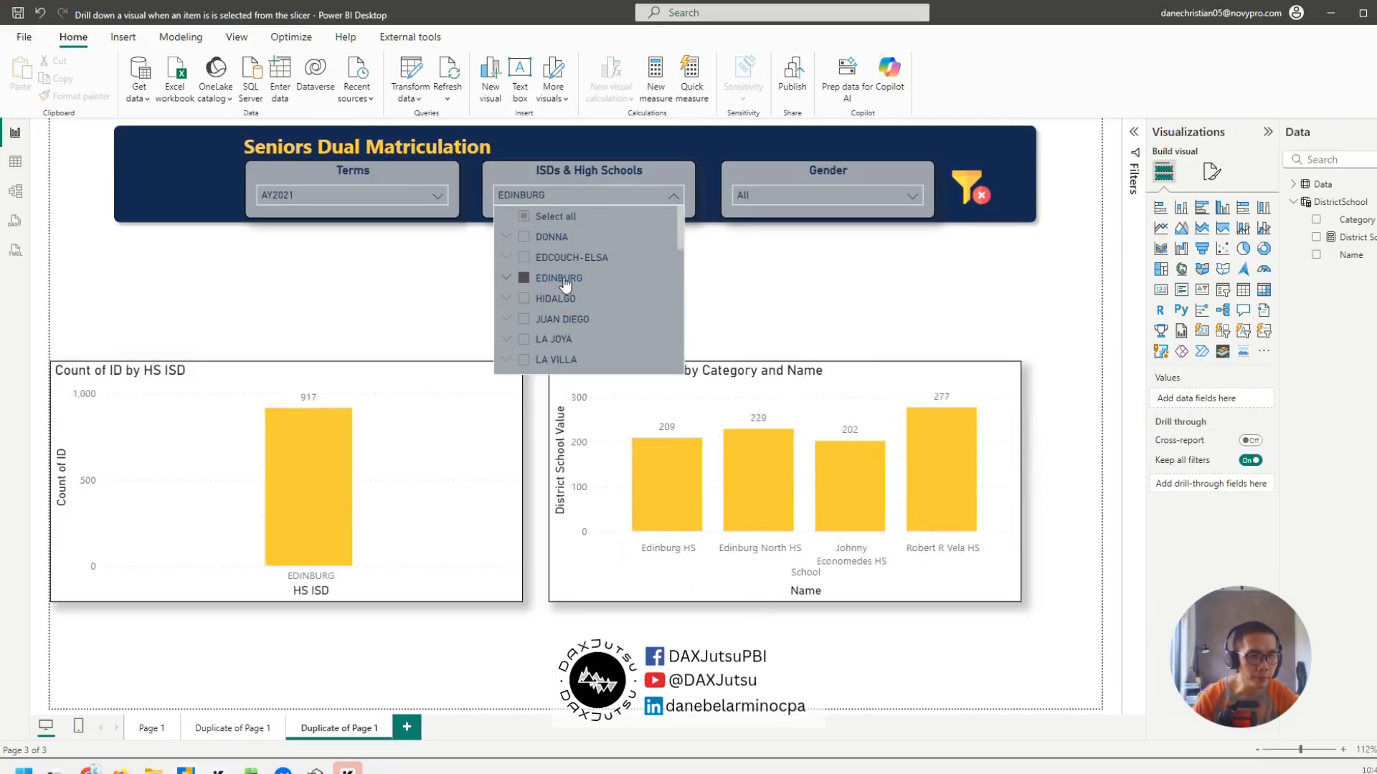
left_click(560, 323)
left_click(564, 348)
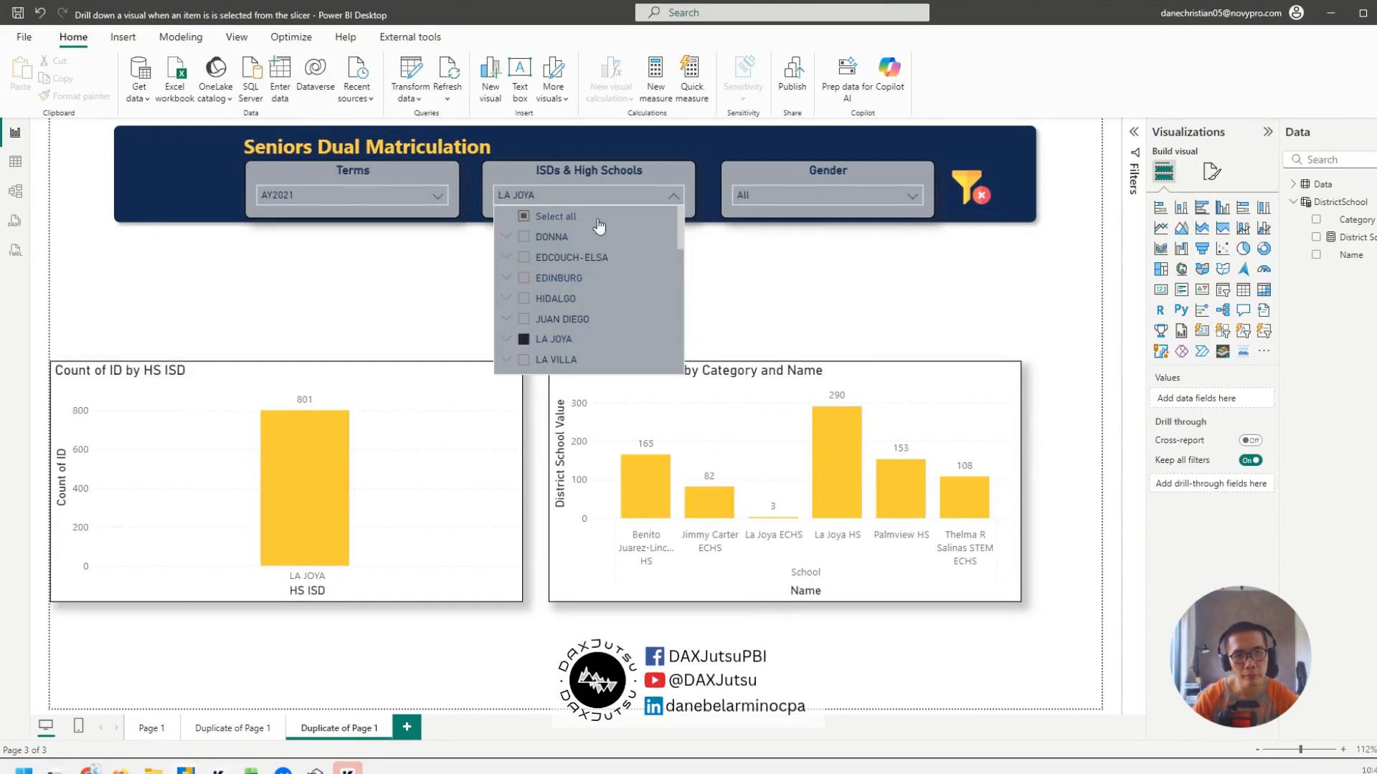
left_click(598, 170)
left_click(925, 393)
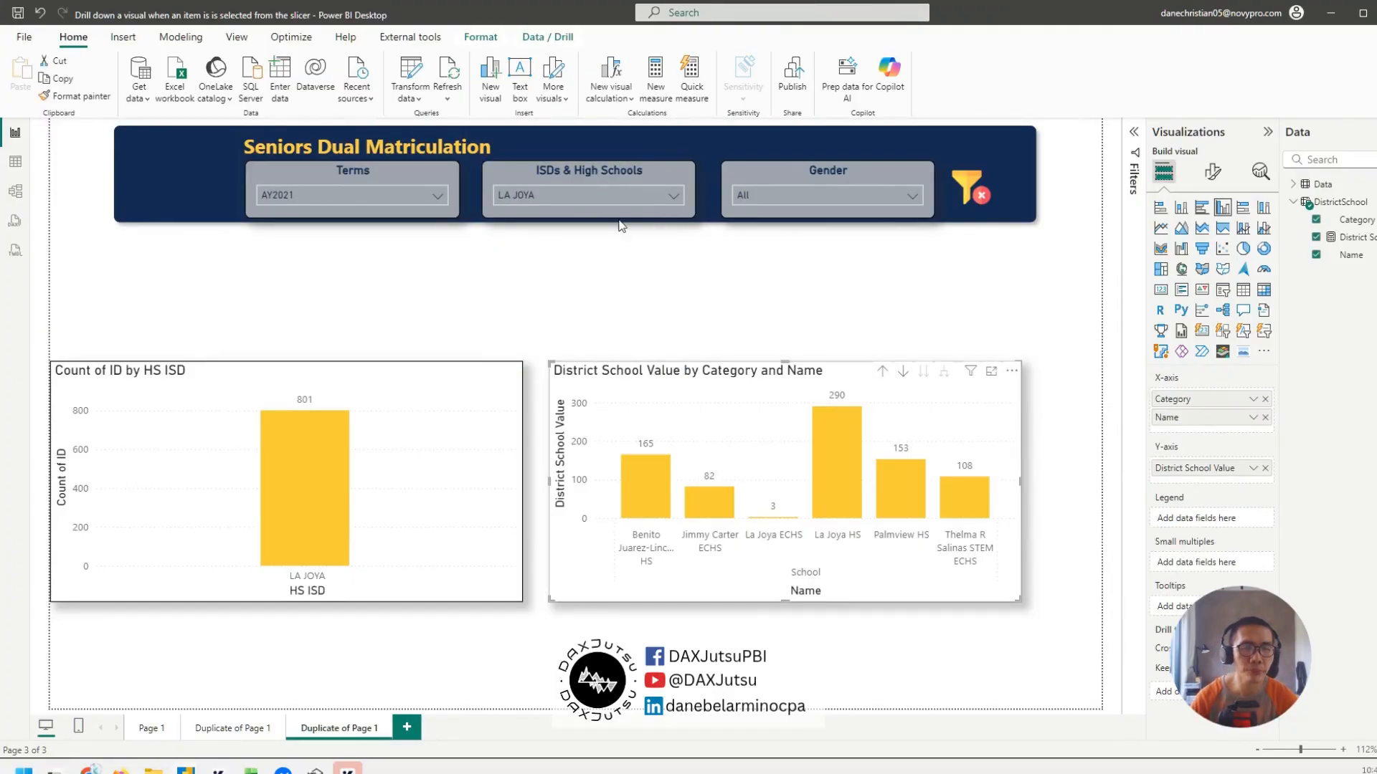
left_click(569, 203)
left_click(569, 203)
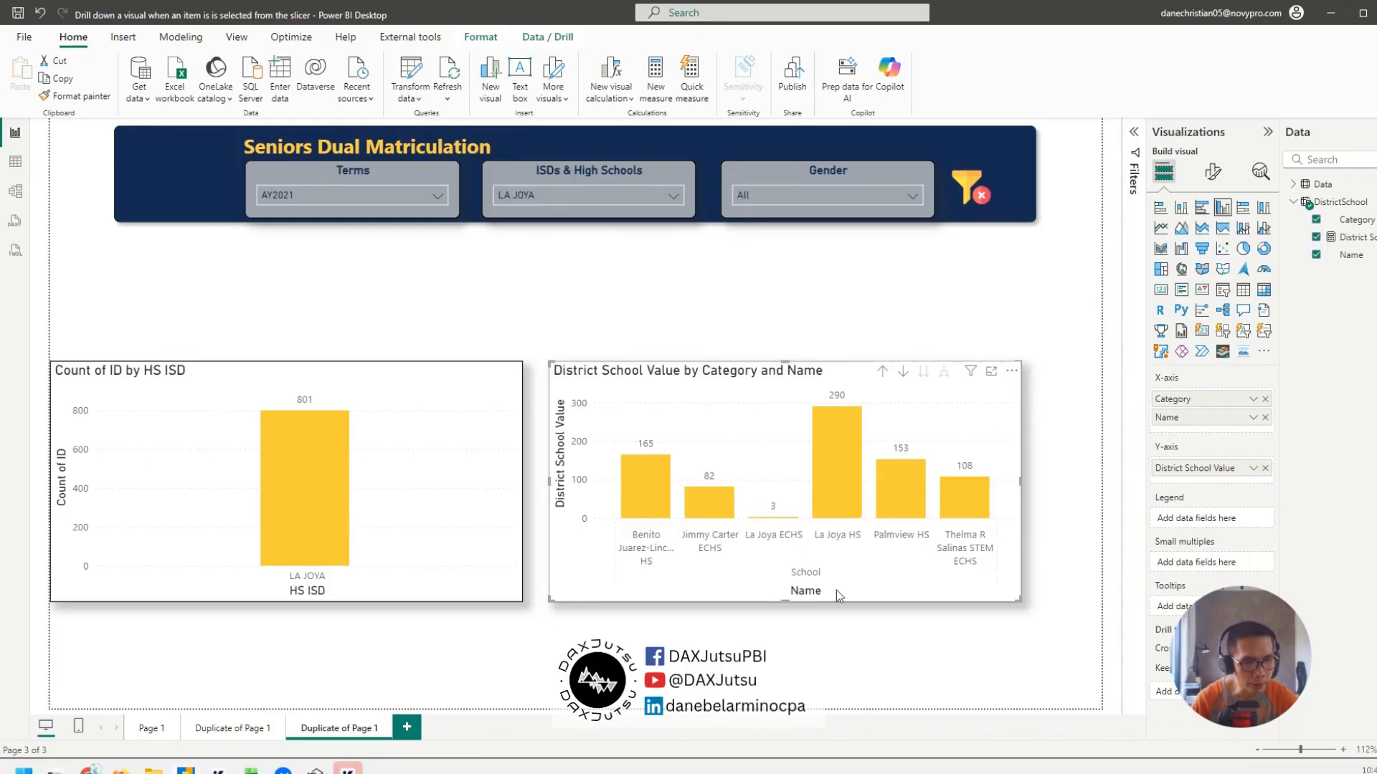
- Turn off the X-axis title of the District School Value by Category and Name chart
left_click(1212, 173)
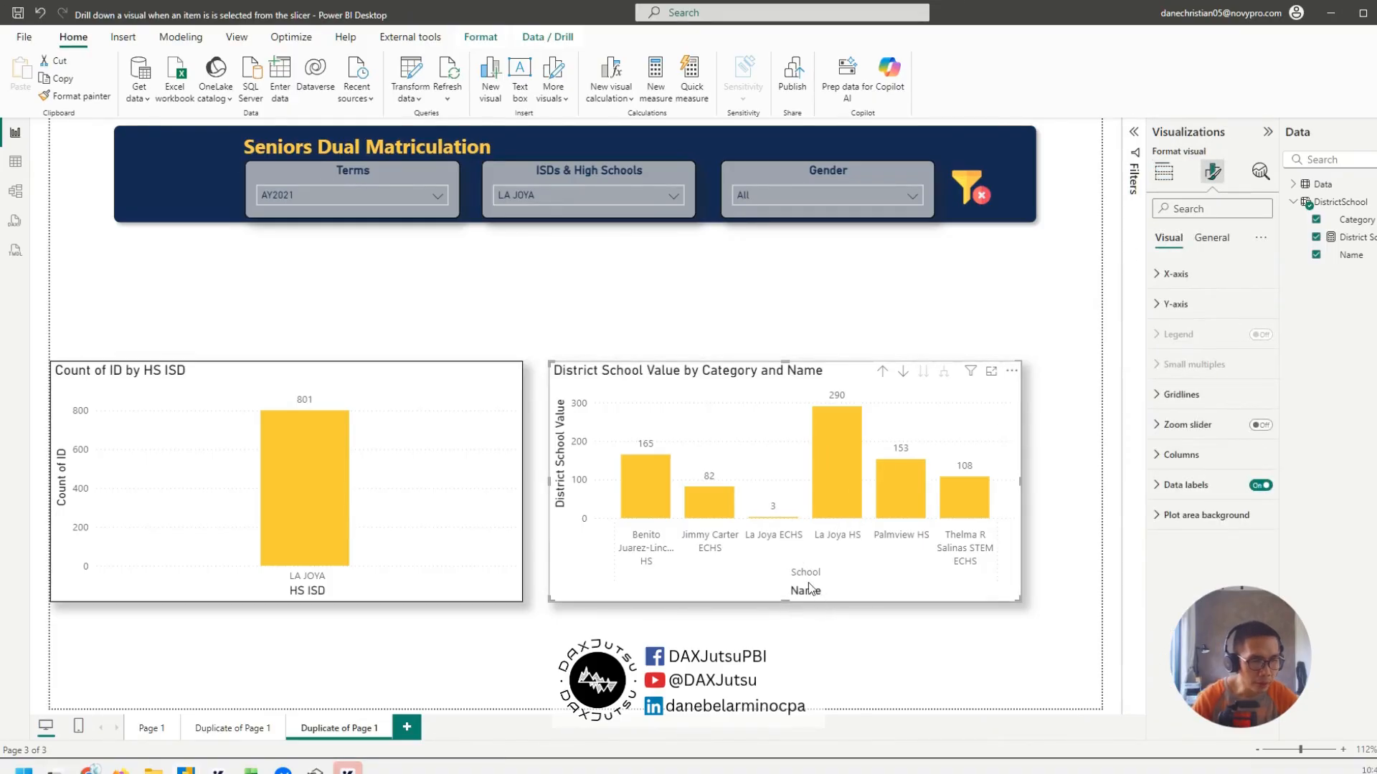
left_click(1176, 304)
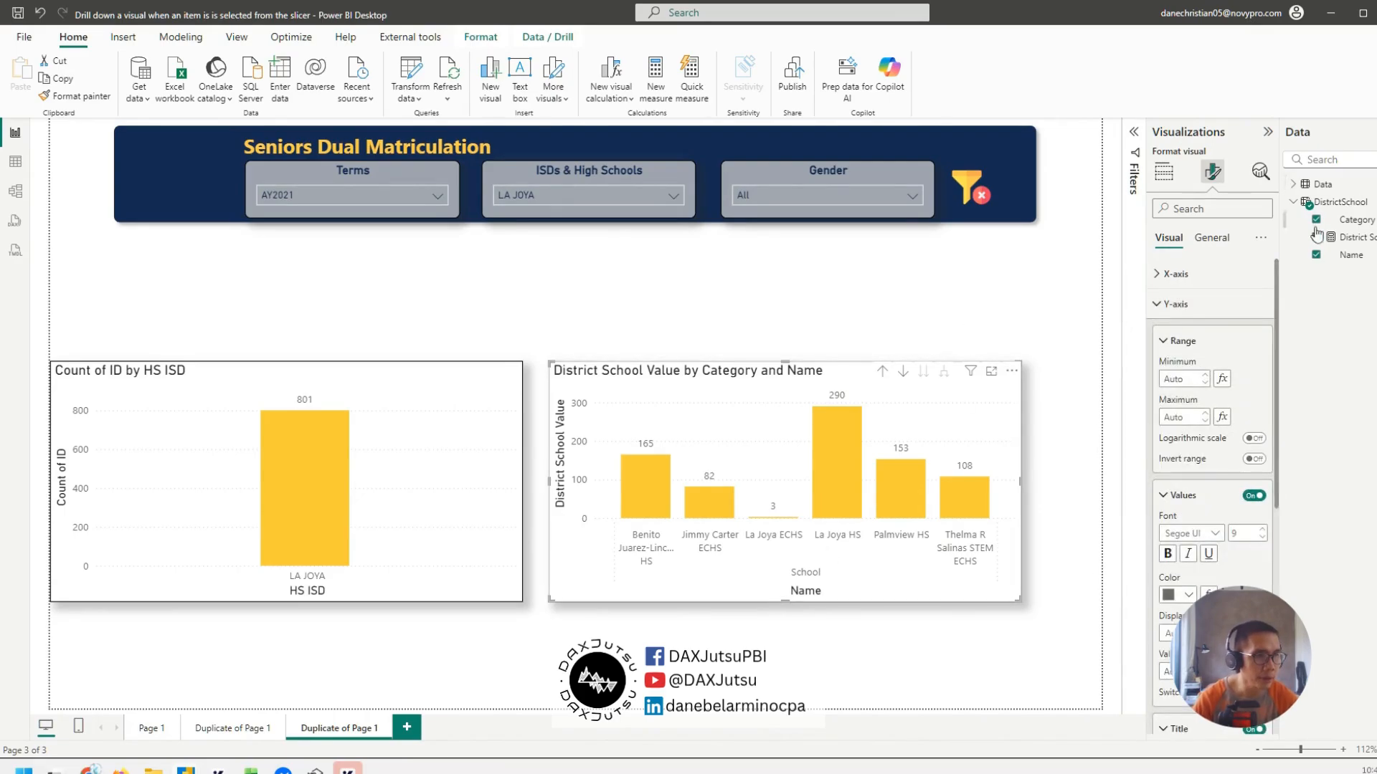
scroll(1203, 574, "down", 2)
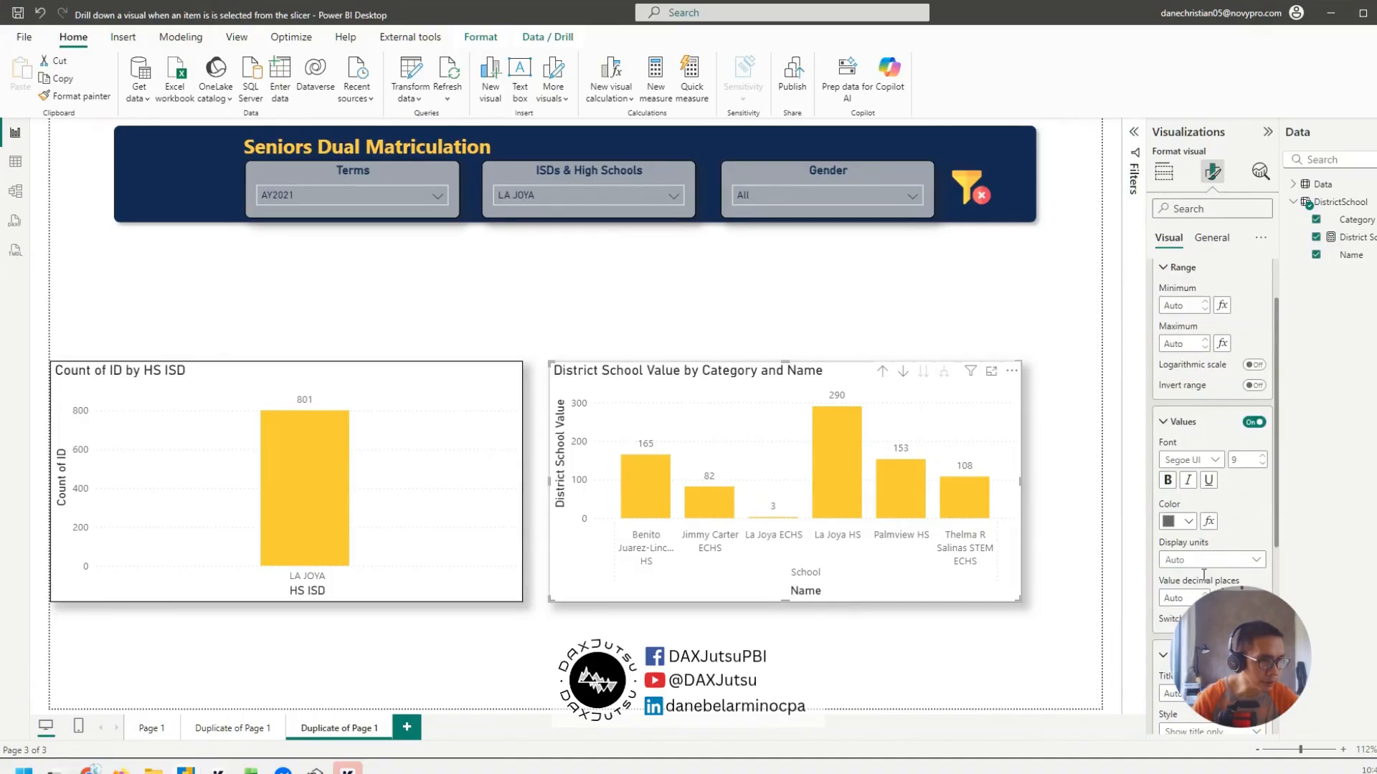
scroll(1233, 531, "down", 2)
left_click(1165, 582)
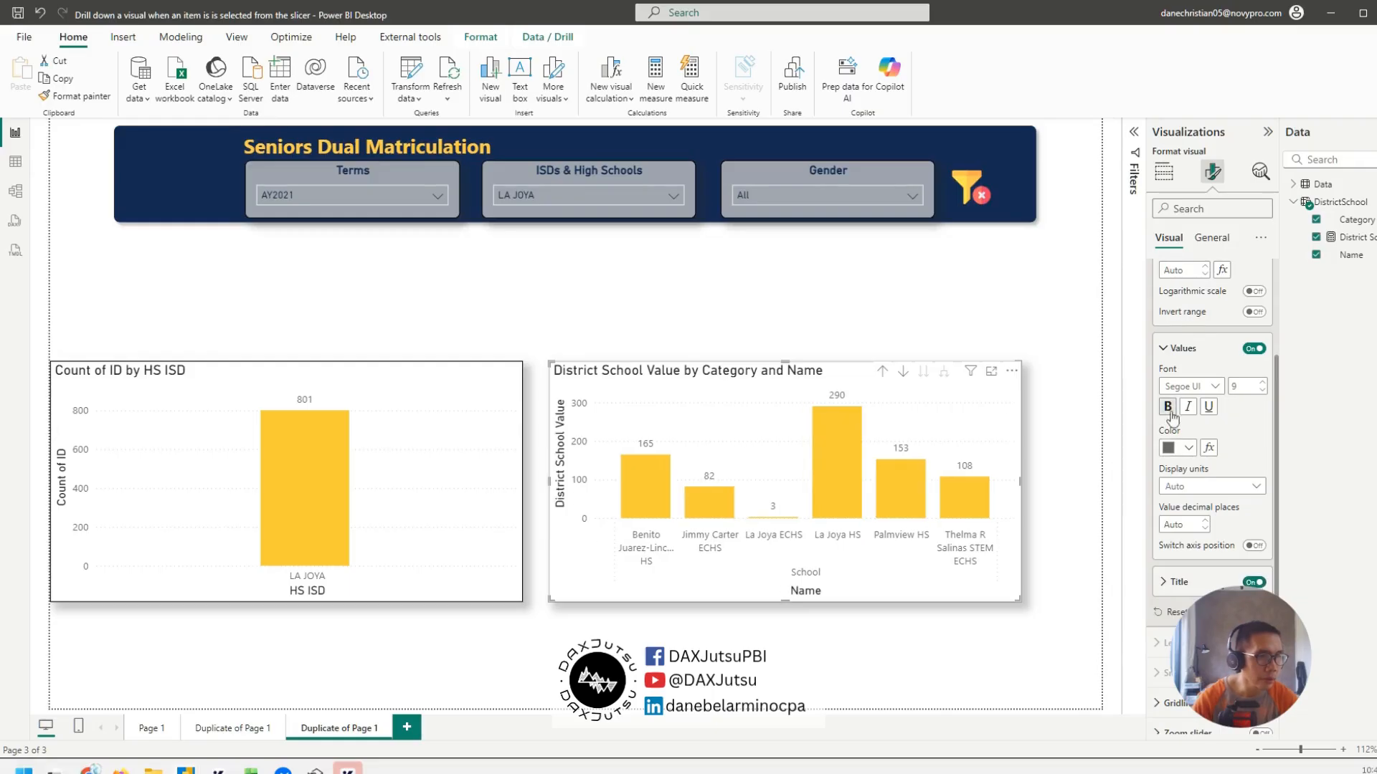
scroll(1192, 320, "up", 4)
left_click(1191, 282)
scroll(1254, 528, "down", 1)
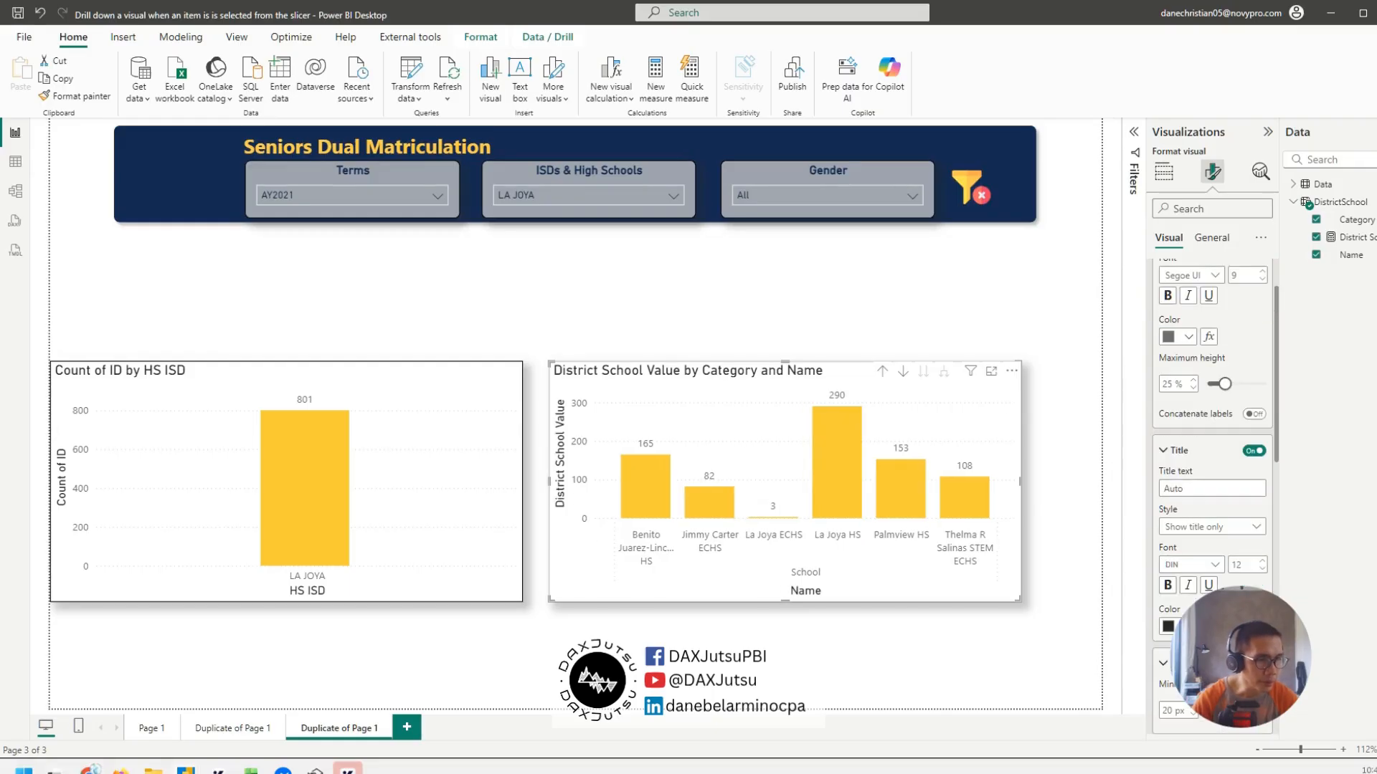
left_click(1253, 450)
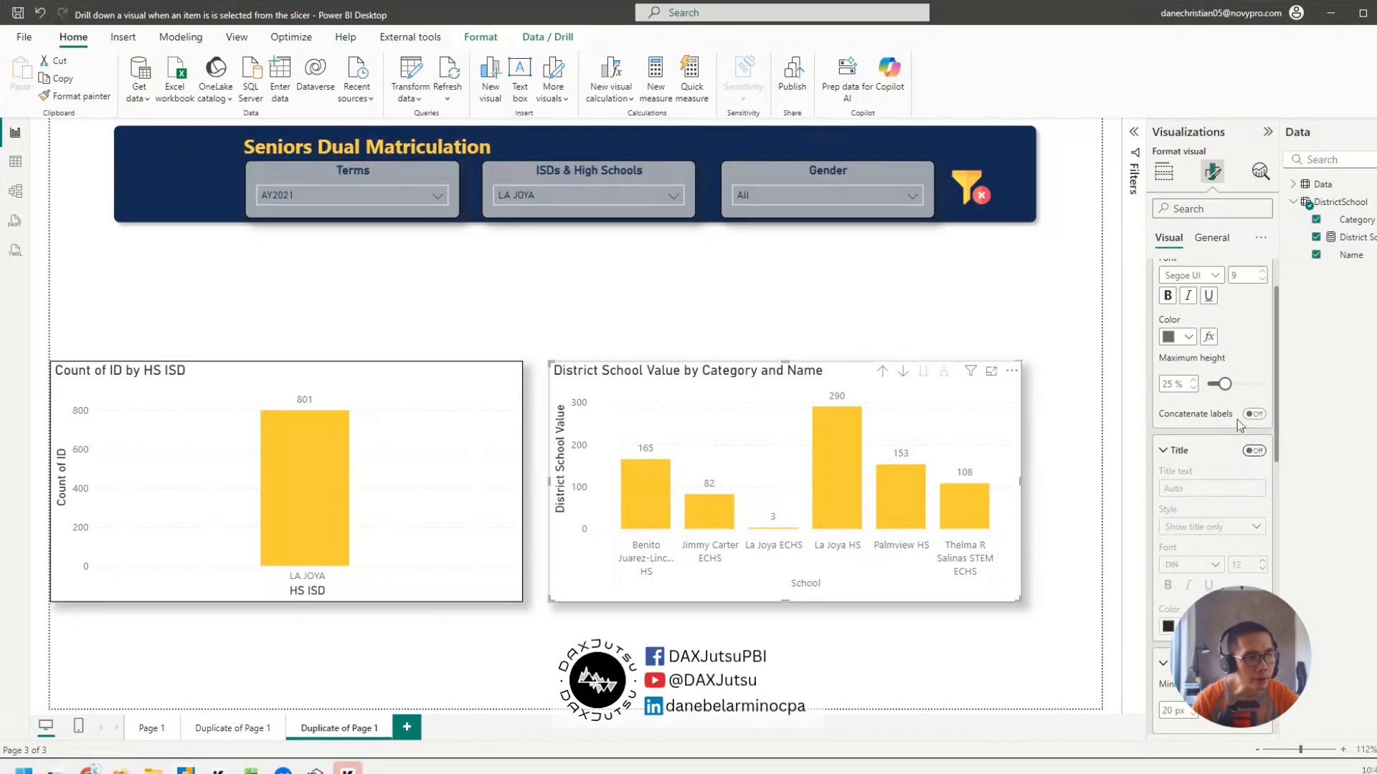
- Set the font size of the chart's X-axis values to 10, trying bold on them but keeping the regular weight
scroll(1227, 429, "up", 1)
scroll(1227, 430, "down", 1)
scroll(1228, 429, "up", 1)
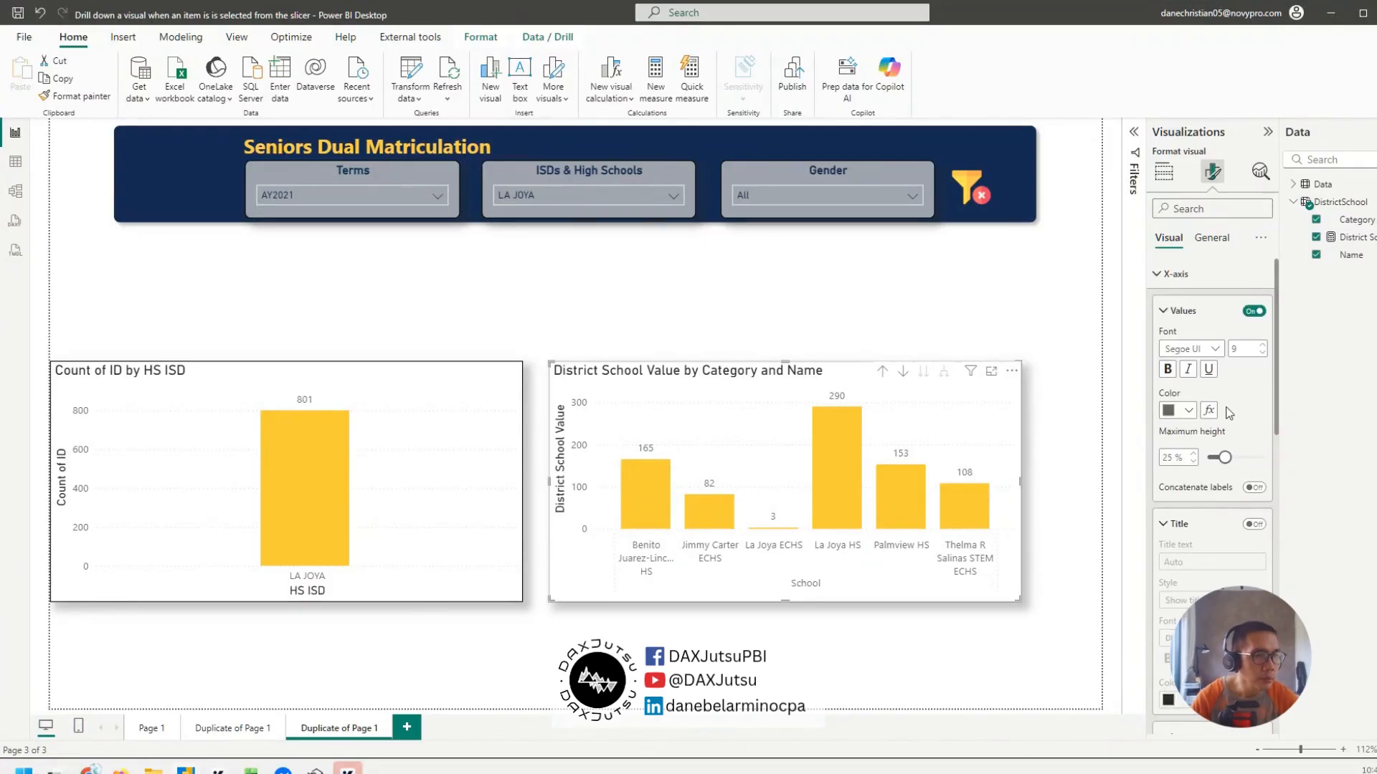
scroll(1220, 406, "down", 1)
scroll(1220, 406, "up", 1)
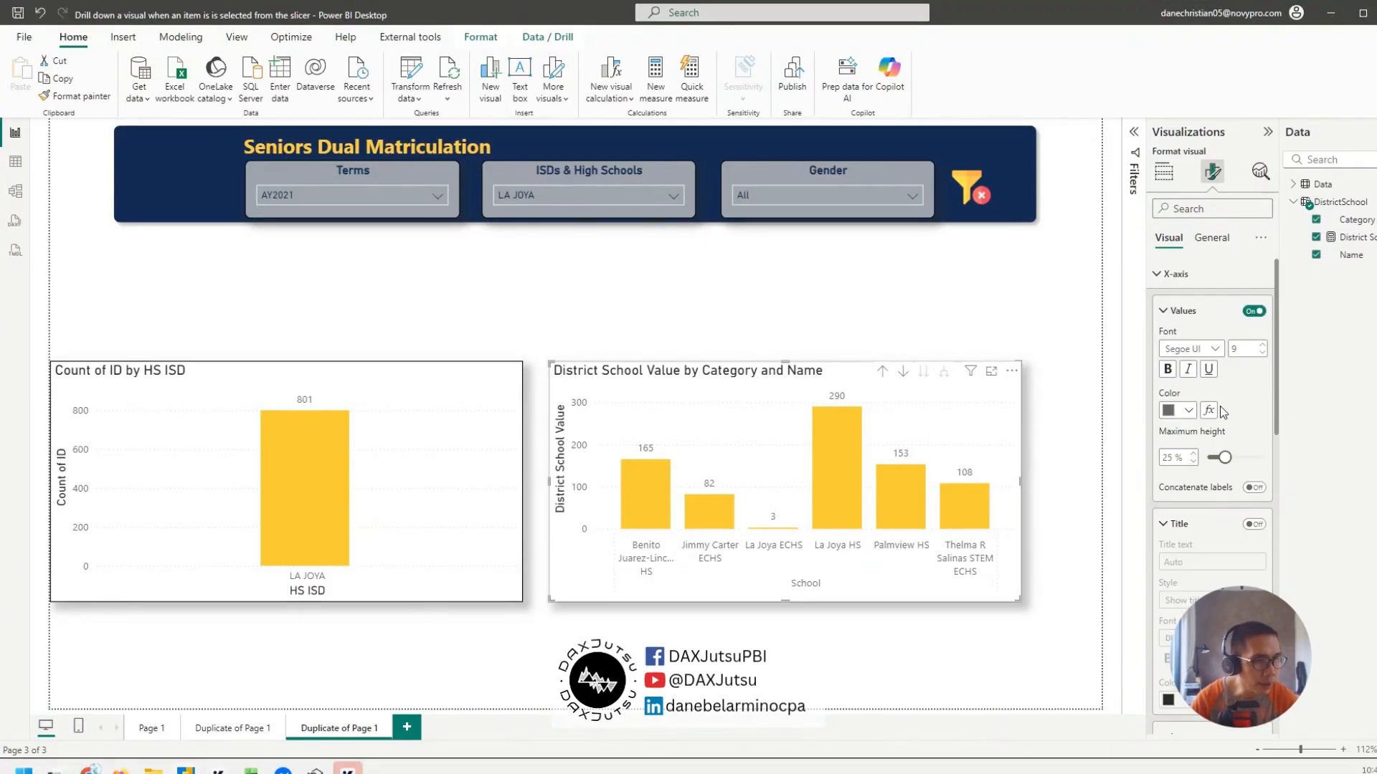
left_click(1262, 345)
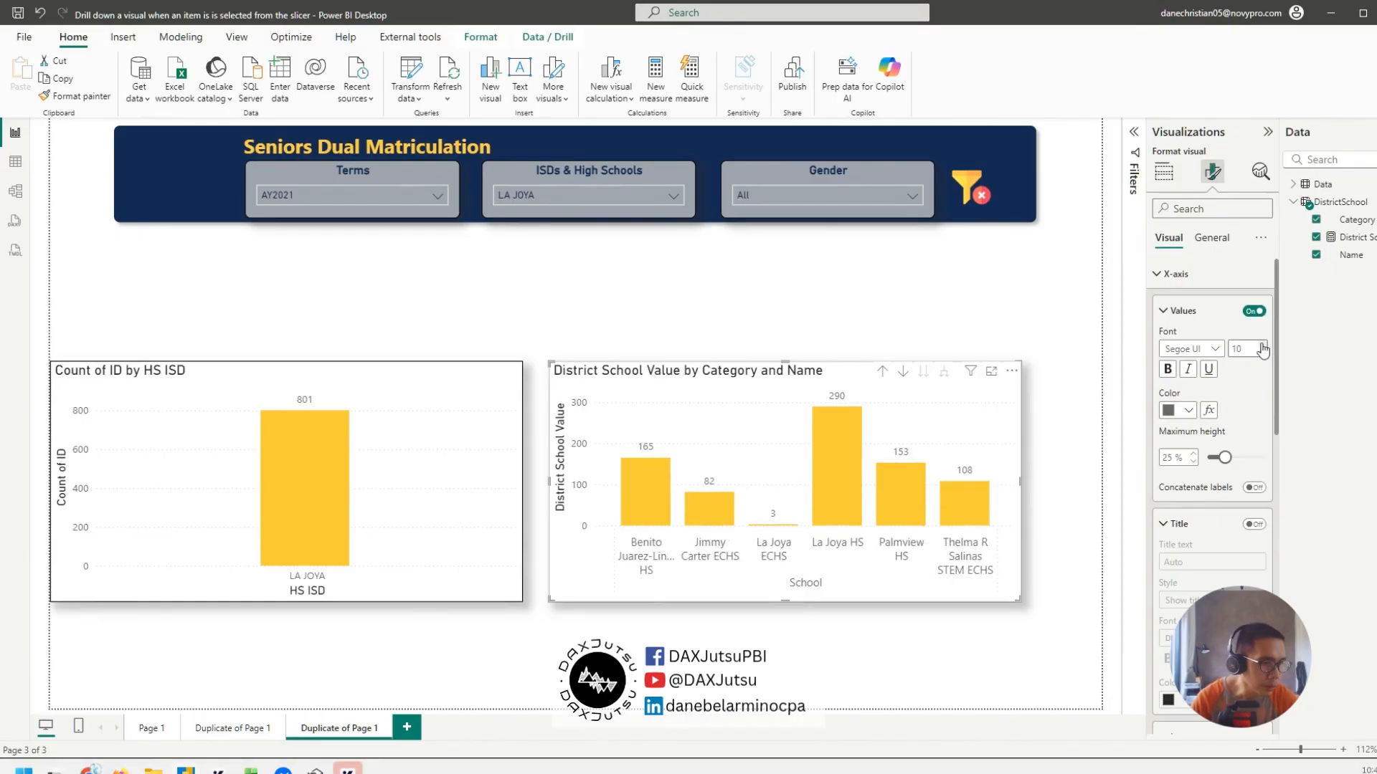
left_click(1167, 370)
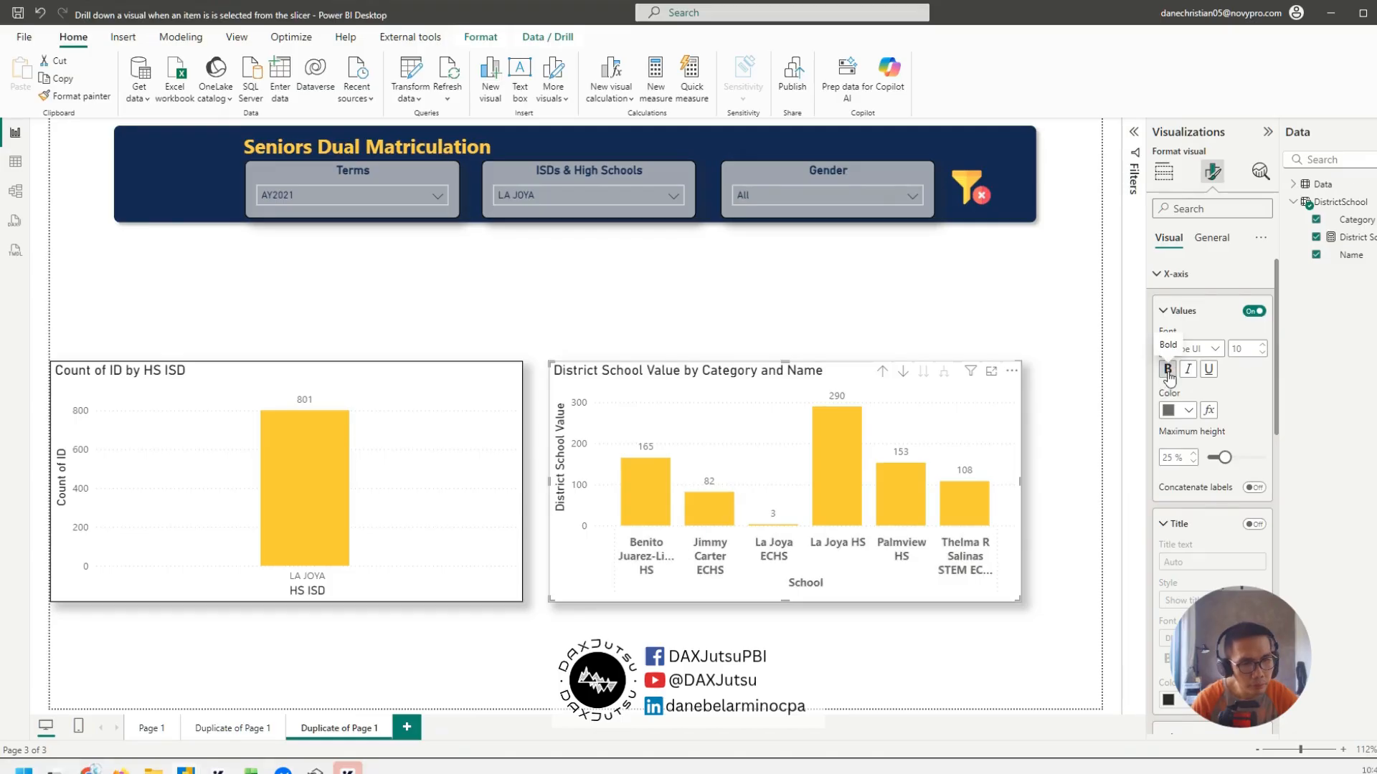
left_click(1168, 370)
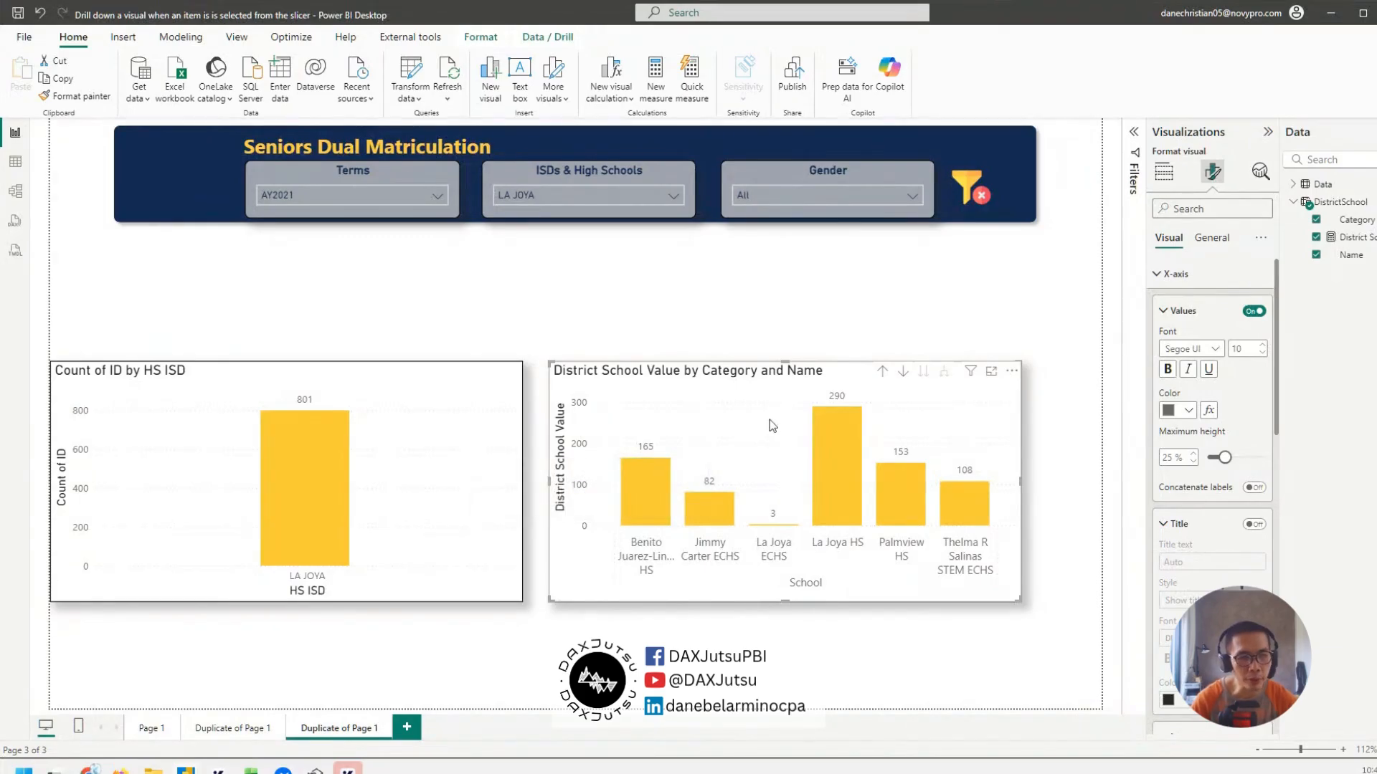
- Test the chart by toggling DONNA and EDCOUCH-ELSA in the ISDs & High Schools slicer, and leave the slicer on All
left_click(598, 200)
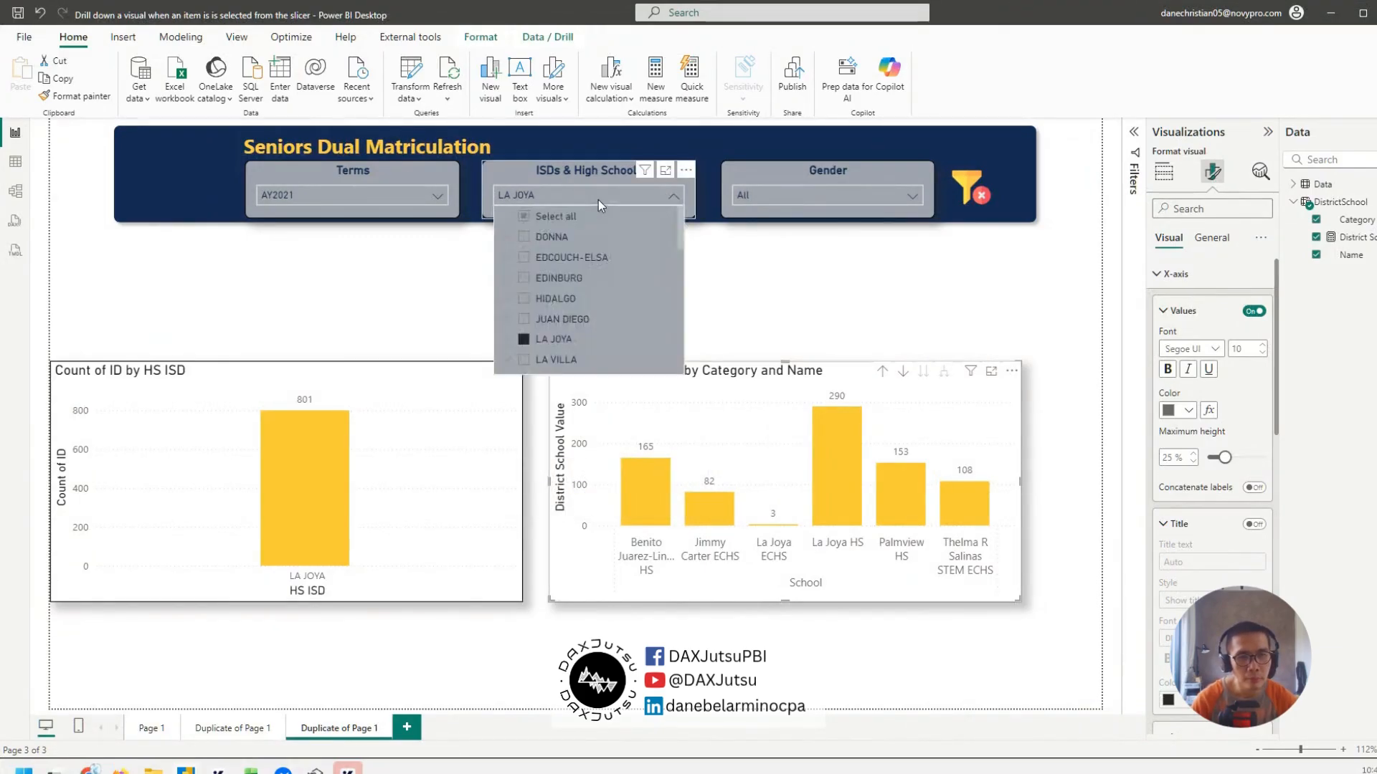
left_click(566, 241)
left_click(565, 241)
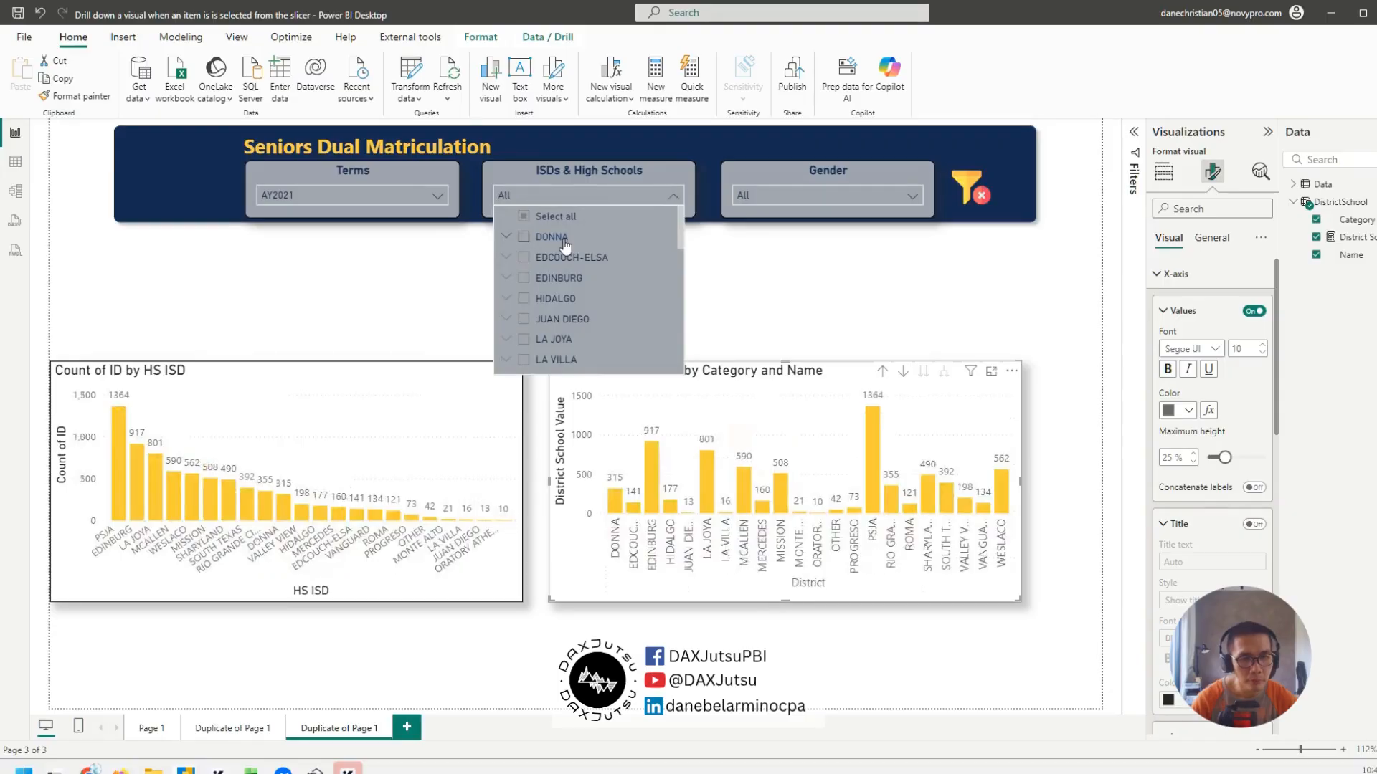
left_click(563, 261)
left_click(563, 262)
left_click(563, 261)
left_click(563, 261)
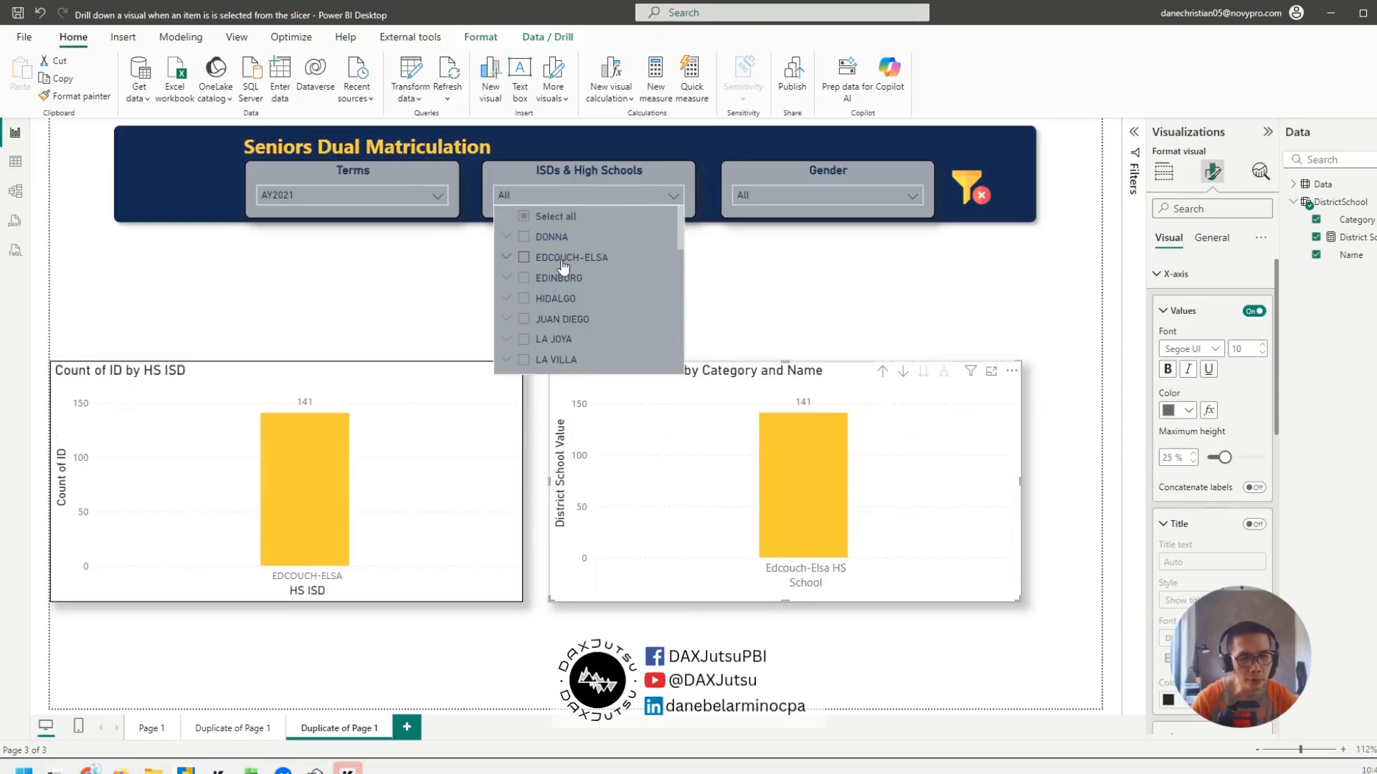
left_click(673, 197)
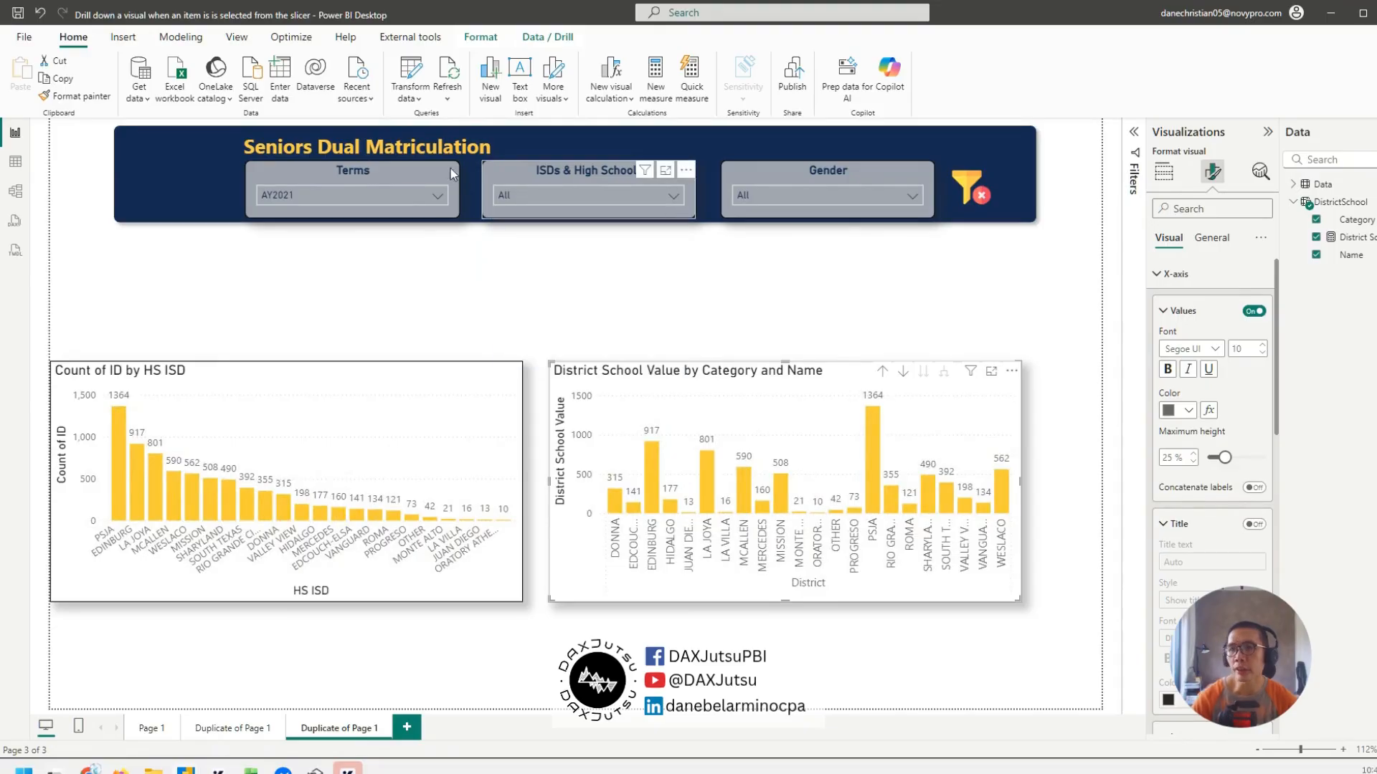